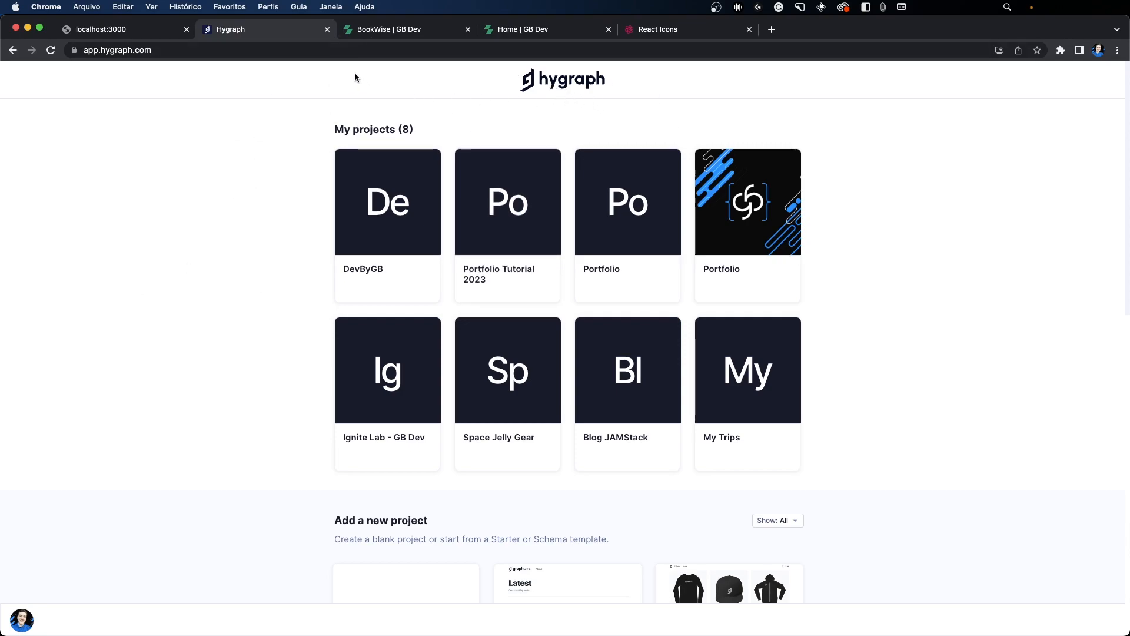
Step: Switch to the published portfolio site and examine its home page: introduction, Conhecimentos, Projetos em destaque and Experiência Profissional
click(391, 30)
click(242, 90)
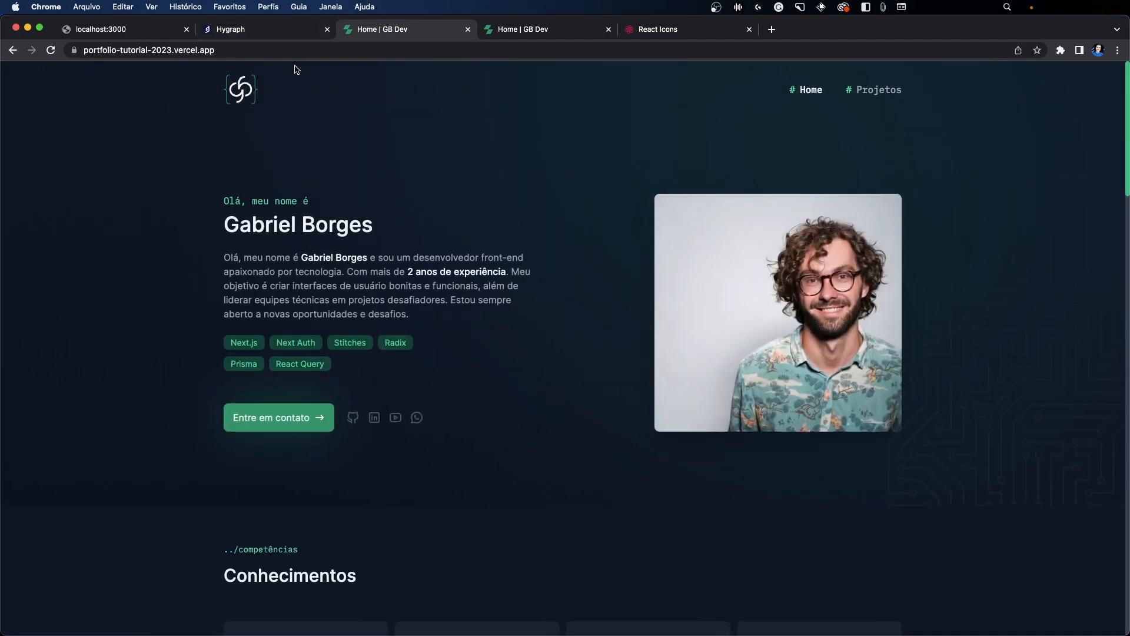
scroll(433, 194, down, 6)
scroll(433, 195, up, 6)
drag(224, 257, 462, 311)
scroll(438, 297, down, 3)
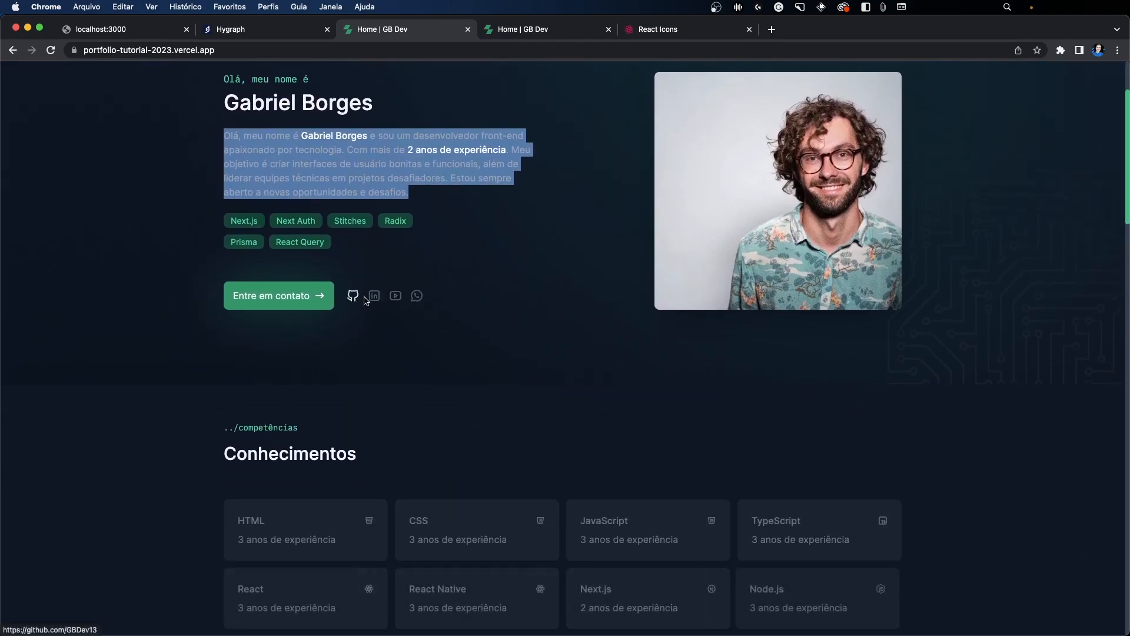
scroll(377, 347, down, 3)
scroll(506, 377, down, 2)
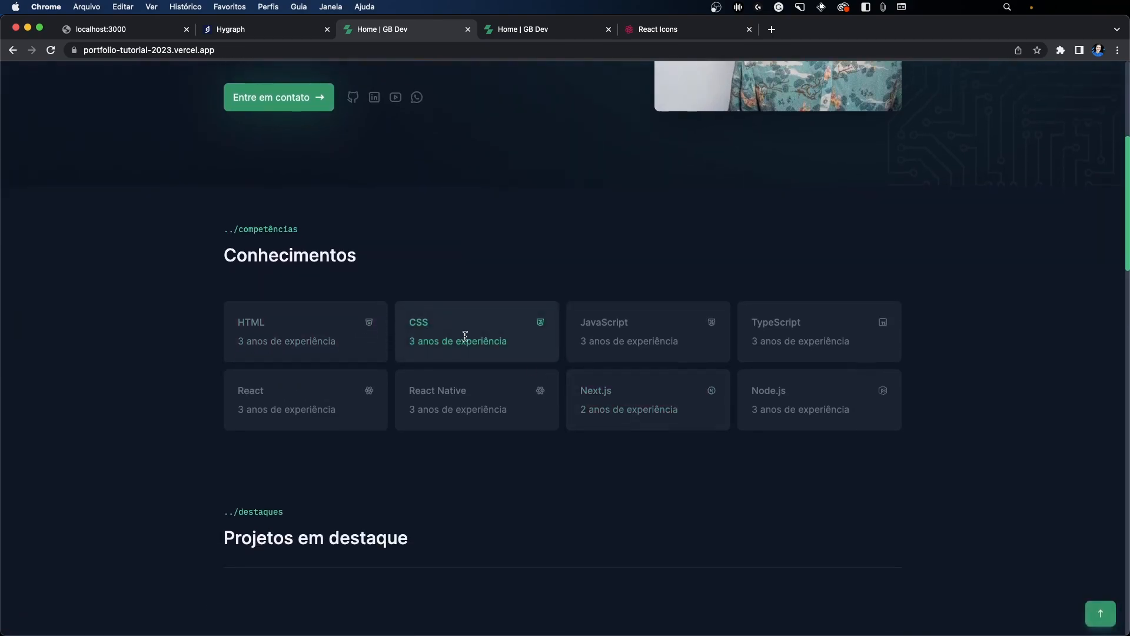
scroll(460, 336, down, 4)
scroll(436, 318, down, 2)
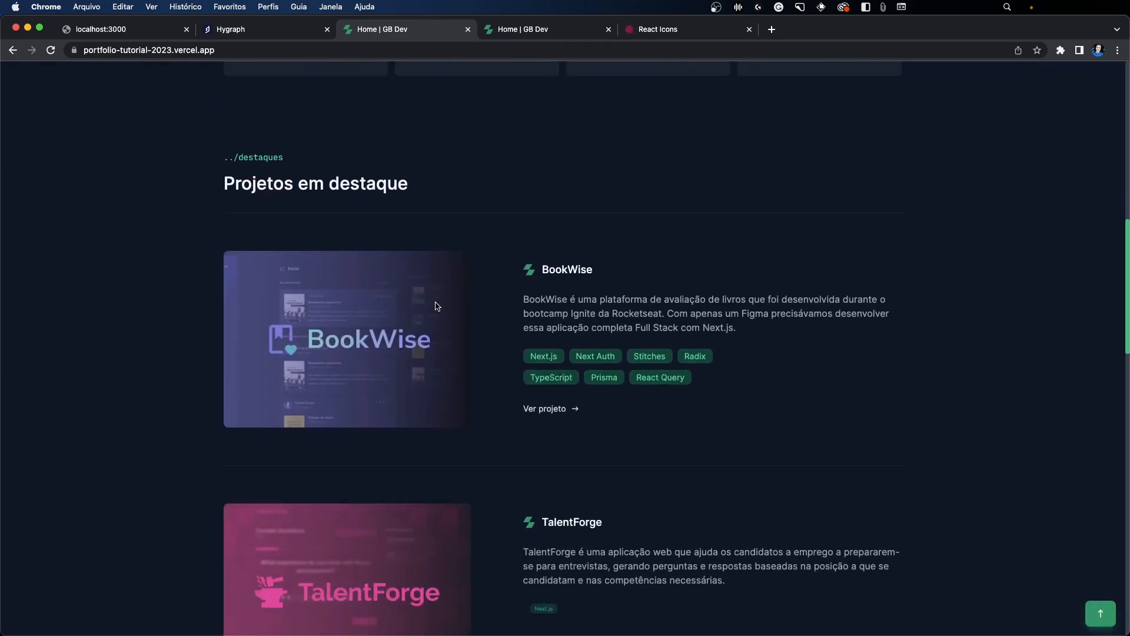
scroll(427, 300, down, 1)
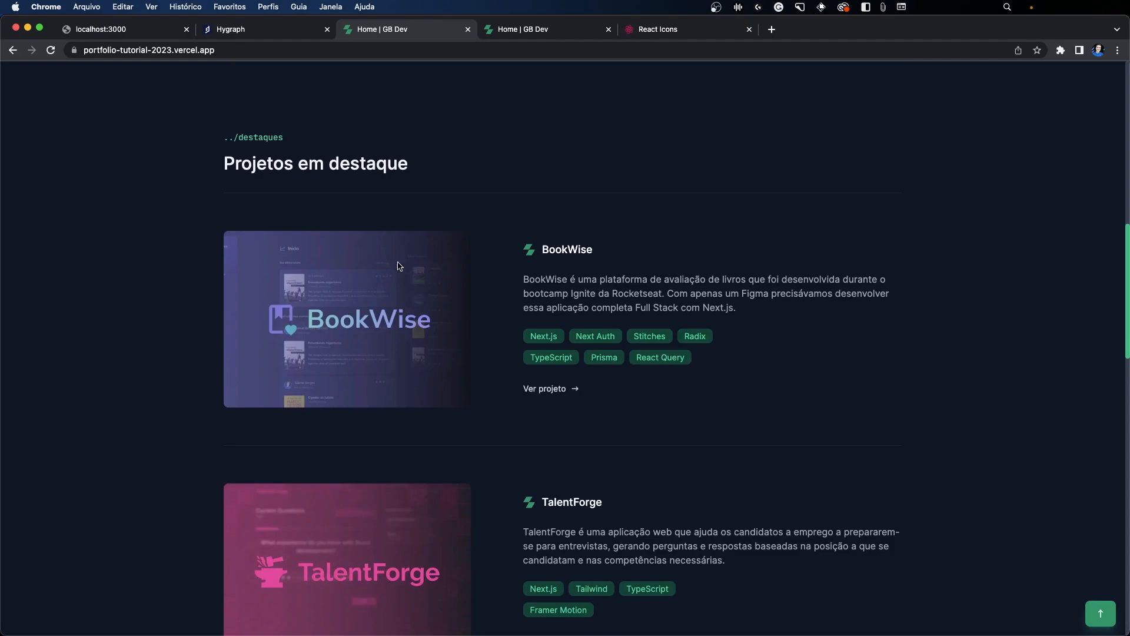
scroll(316, 148, down, 4)
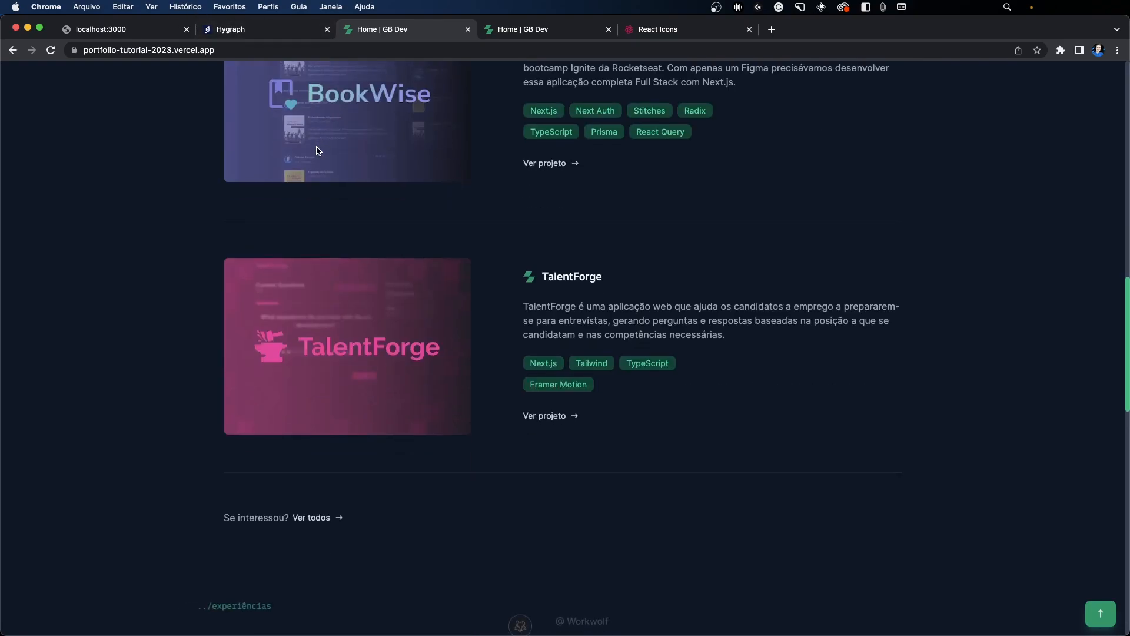
scroll(316, 151, down, 6)
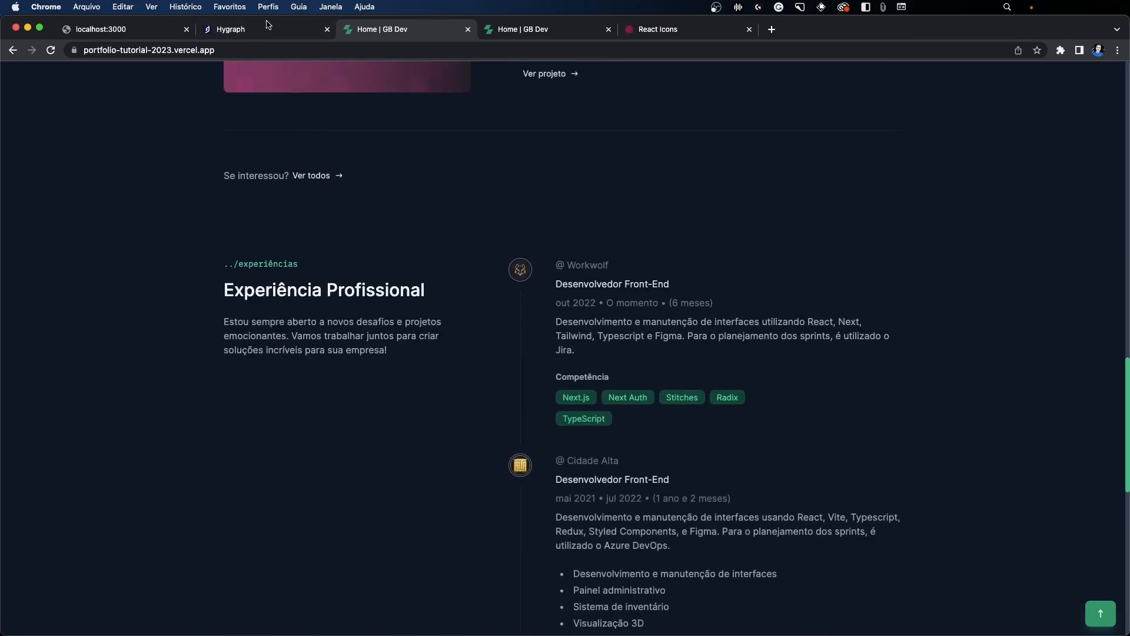
Step: Return to Hygraph and view the Project content entries of the Portfolio Tutorial 2023 project
click(259, 29)
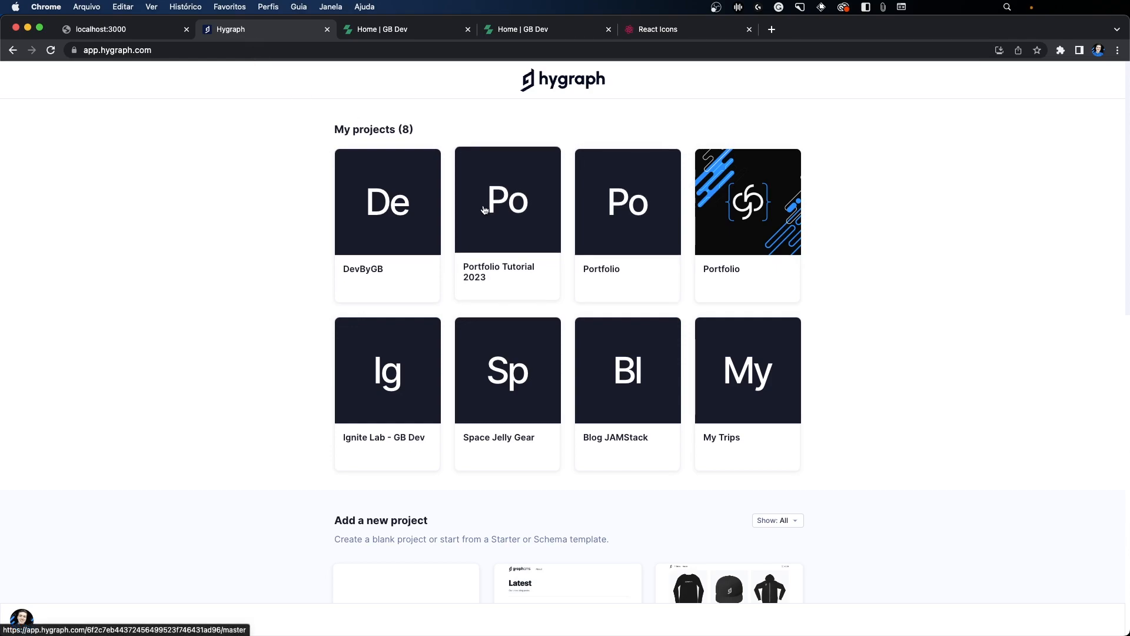
click(480, 210)
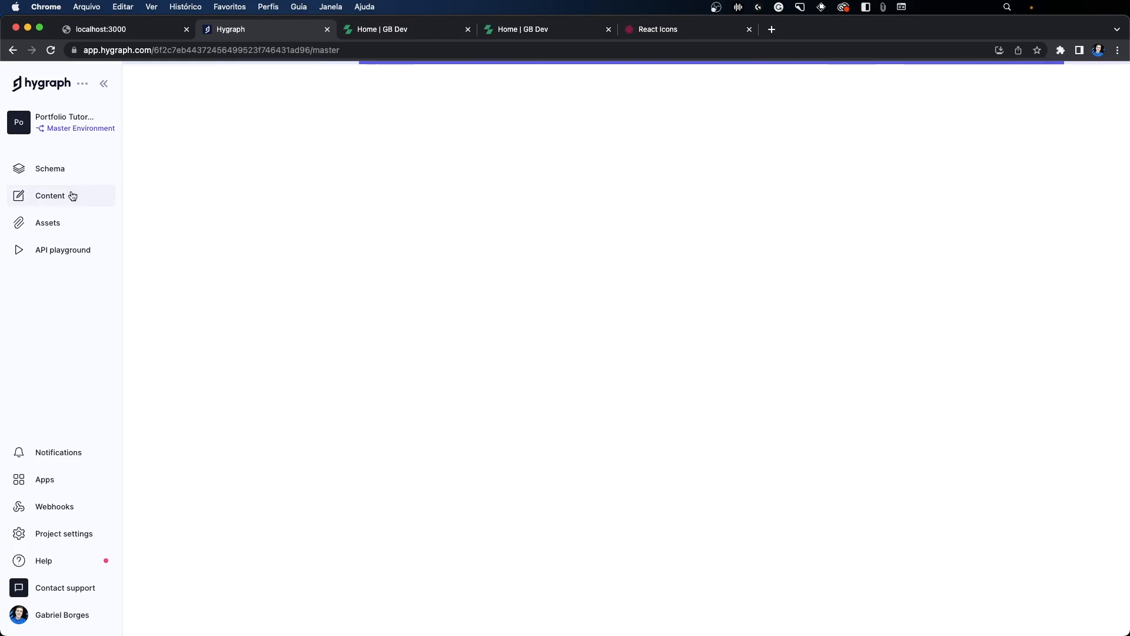
click(72, 196)
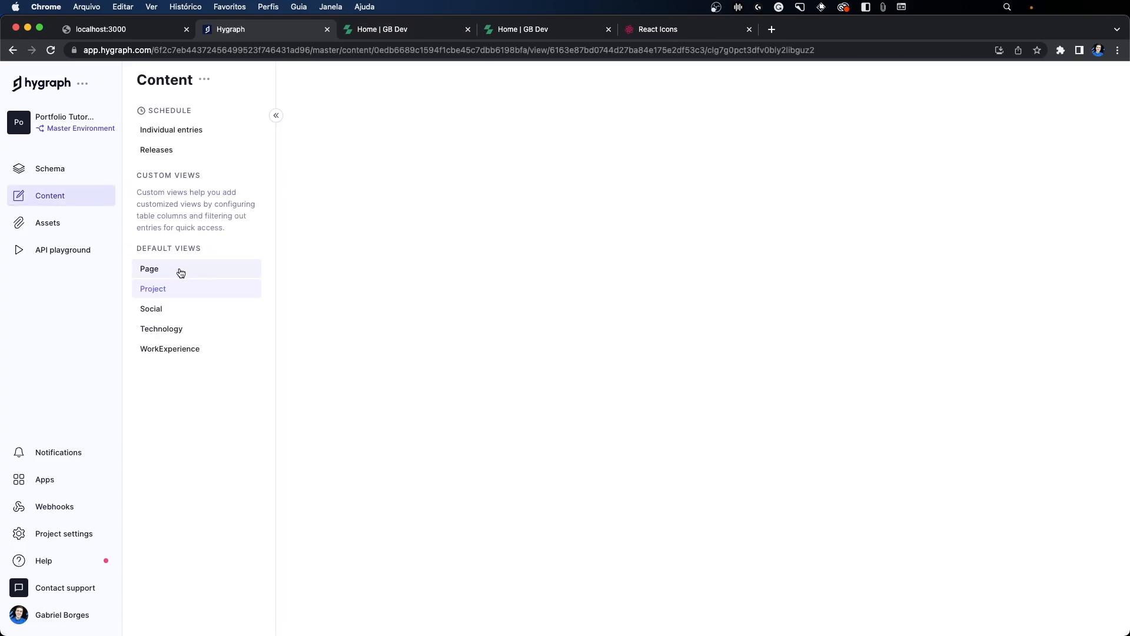
click(160, 290)
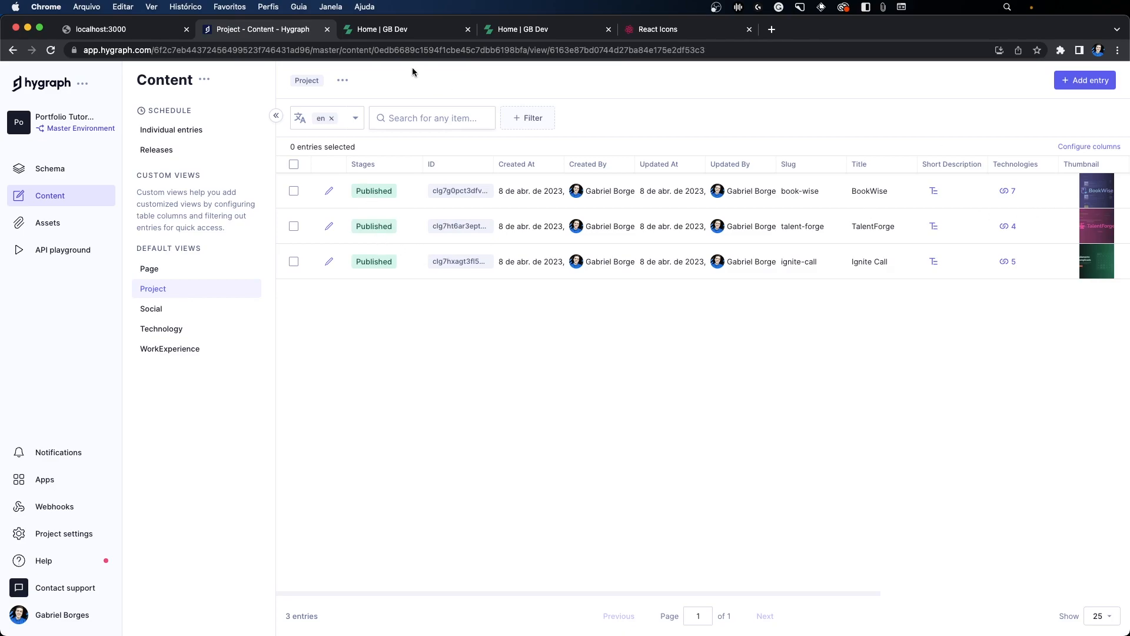
Step: Examine the published site's Projetos page and its BookWise project page, and return to the site's home page
click(383, 37)
scroll(520, 302, down, 6)
scroll(564, 340, up, 20)
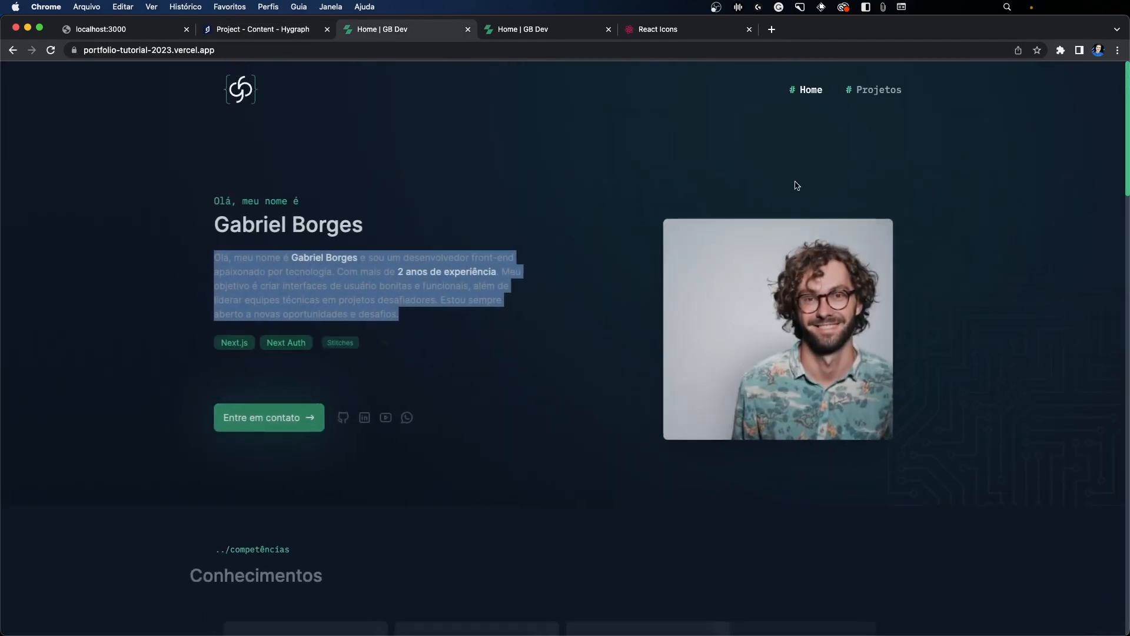
click(878, 91)
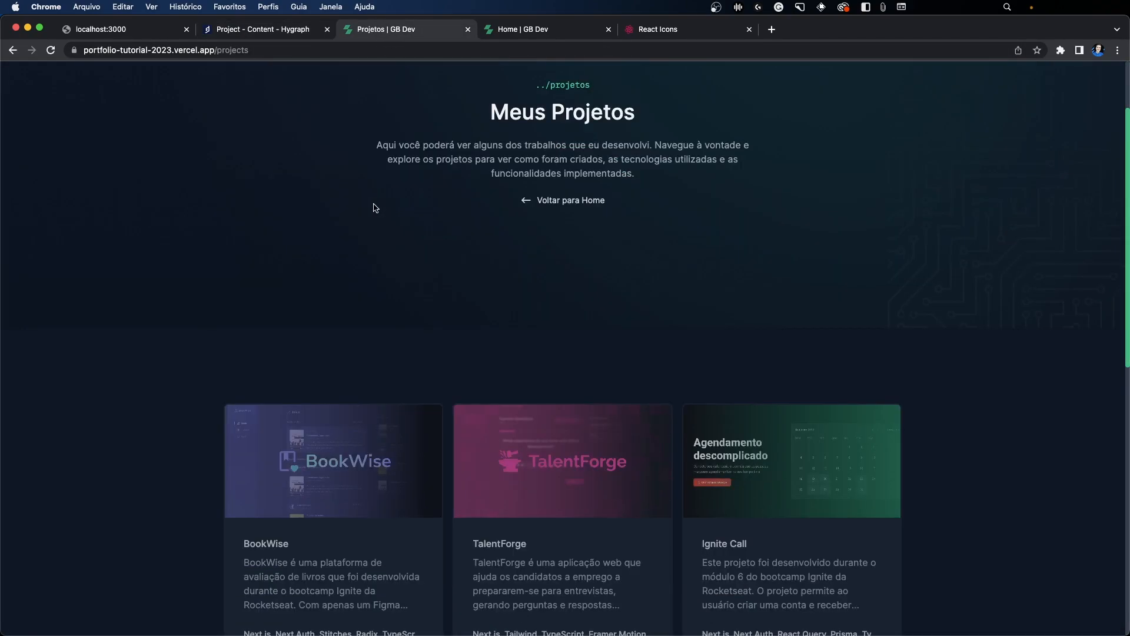
scroll(373, 208, down, 4)
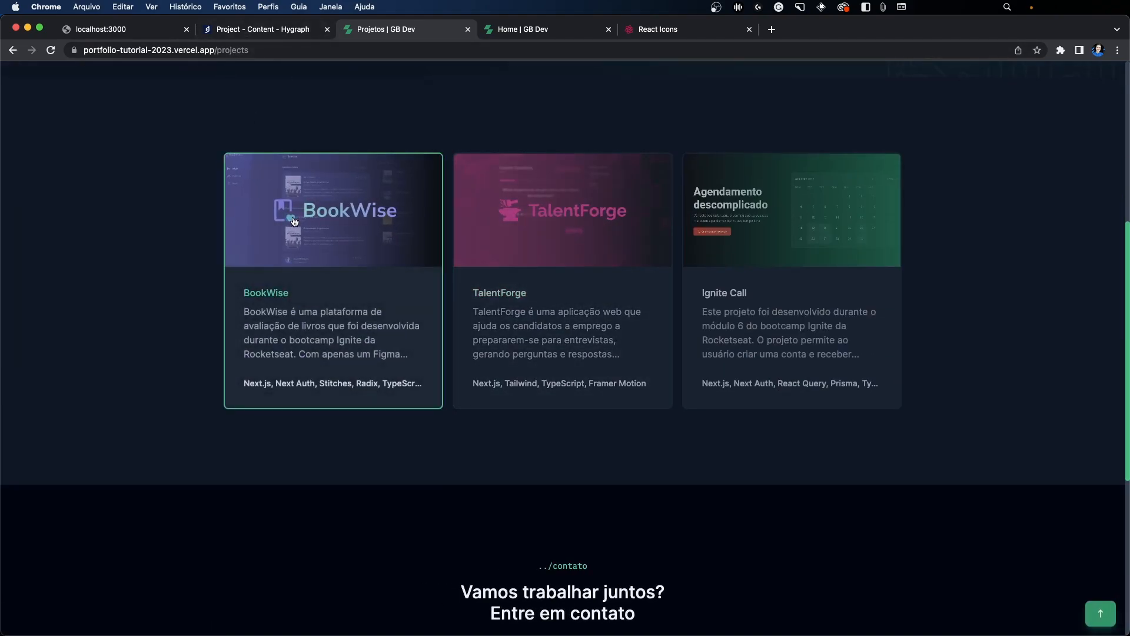
click(294, 222)
scroll(445, 280, down, 10)
scroll(443, 306, down, 5)
scroll(441, 297, up, 20)
click(240, 93)
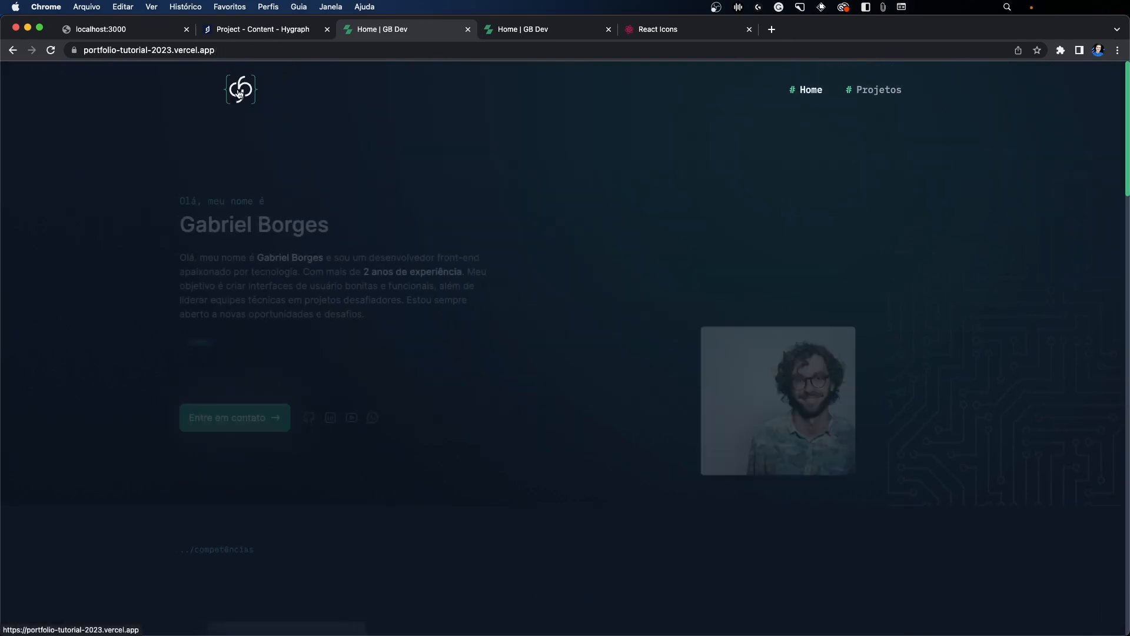
Step: Review the portfolio's home page against Hygraph and view the Page content entries of the Portfolio Tutorial 2023 project
click(227, 32)
click(373, 33)
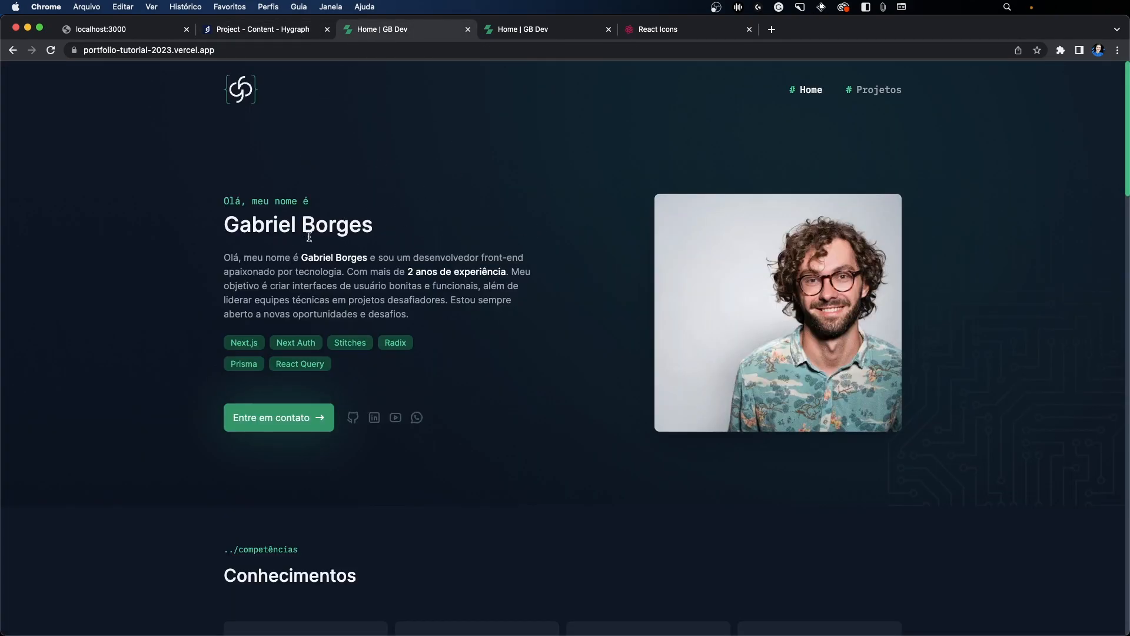
scroll(371, 257, down, 7)
scroll(373, 318, up, 7)
click(269, 30)
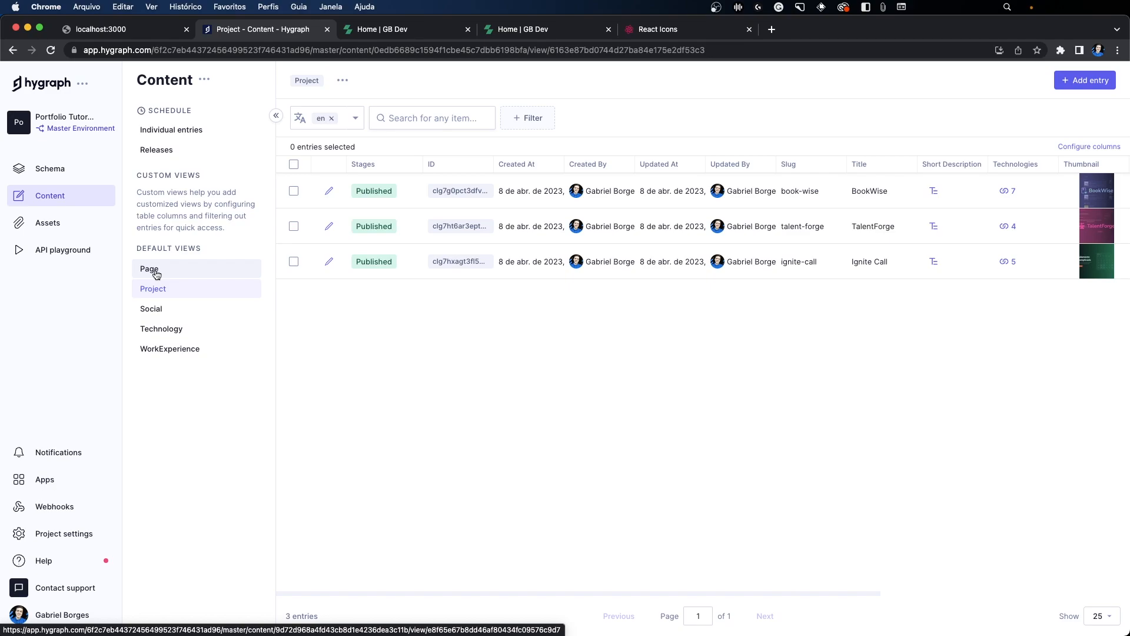
click(186, 269)
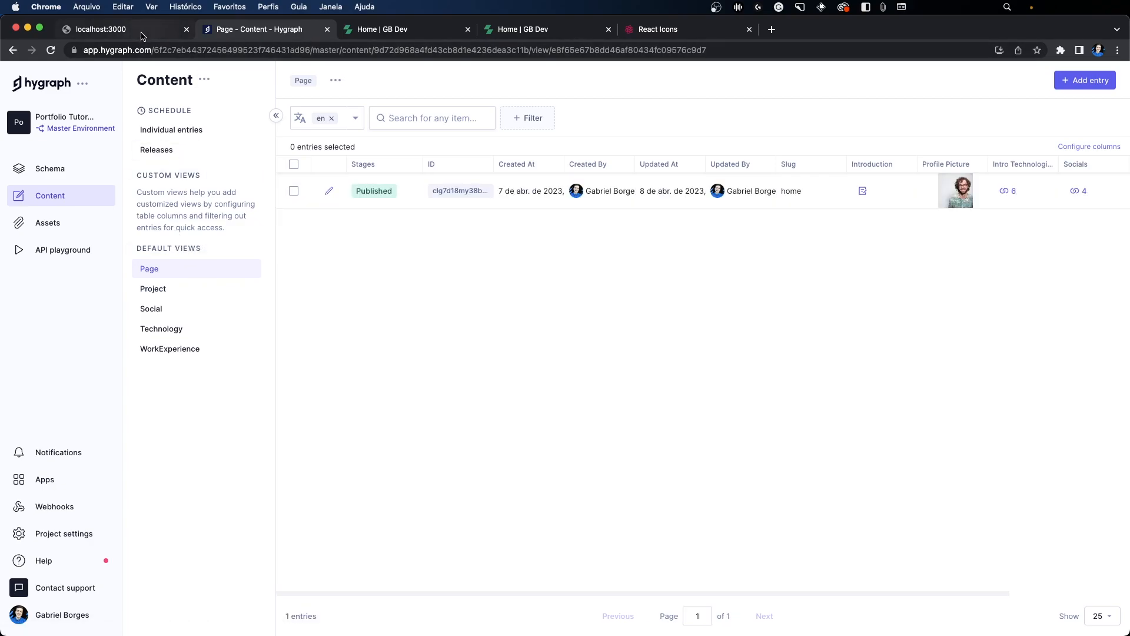
Step: Create a blank Hygraph project named Portfolio Video in the Brazil (São Paulo) region and open its schema
click(53, 84)
scroll(385, 300, down, 4)
scroll(347, 295, down, 2)
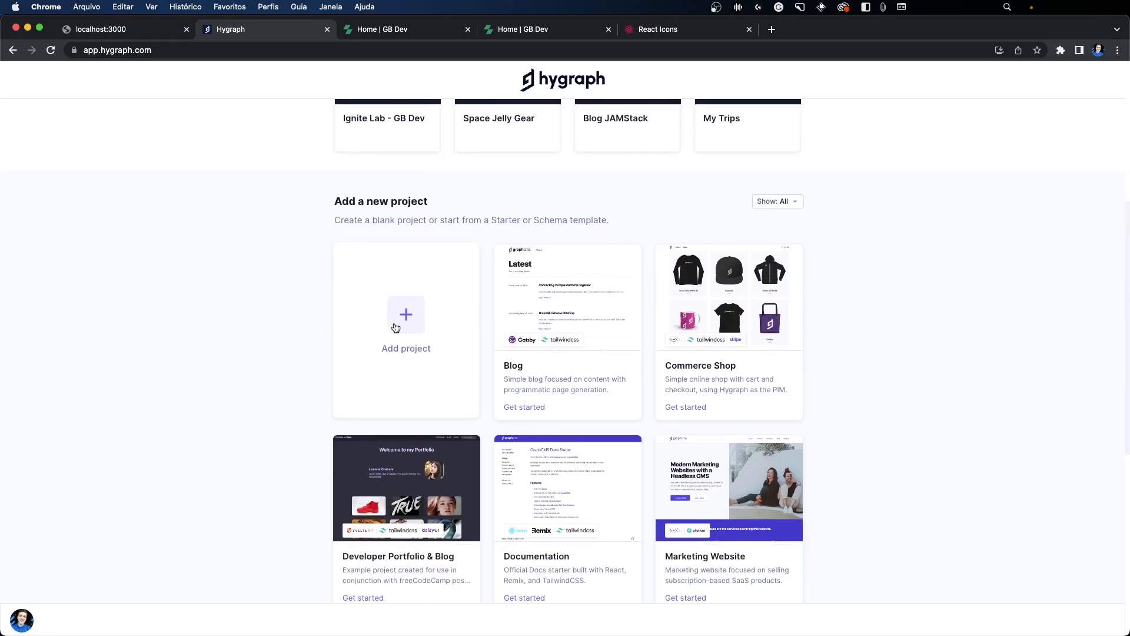
click(426, 337)
click(465, 263)
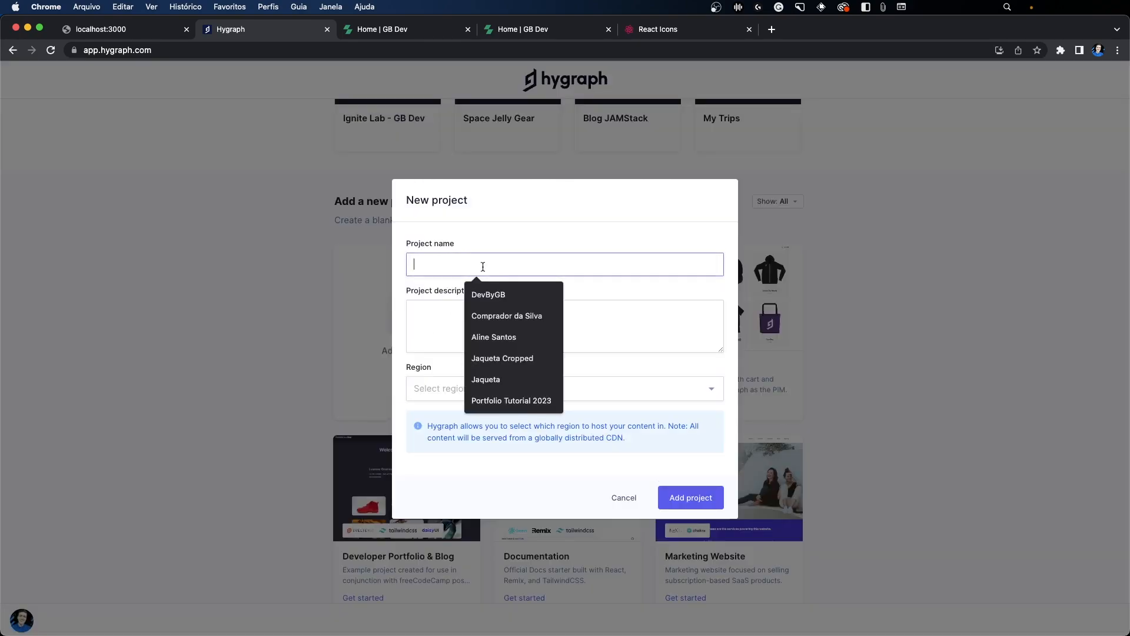
text(Portfoli)
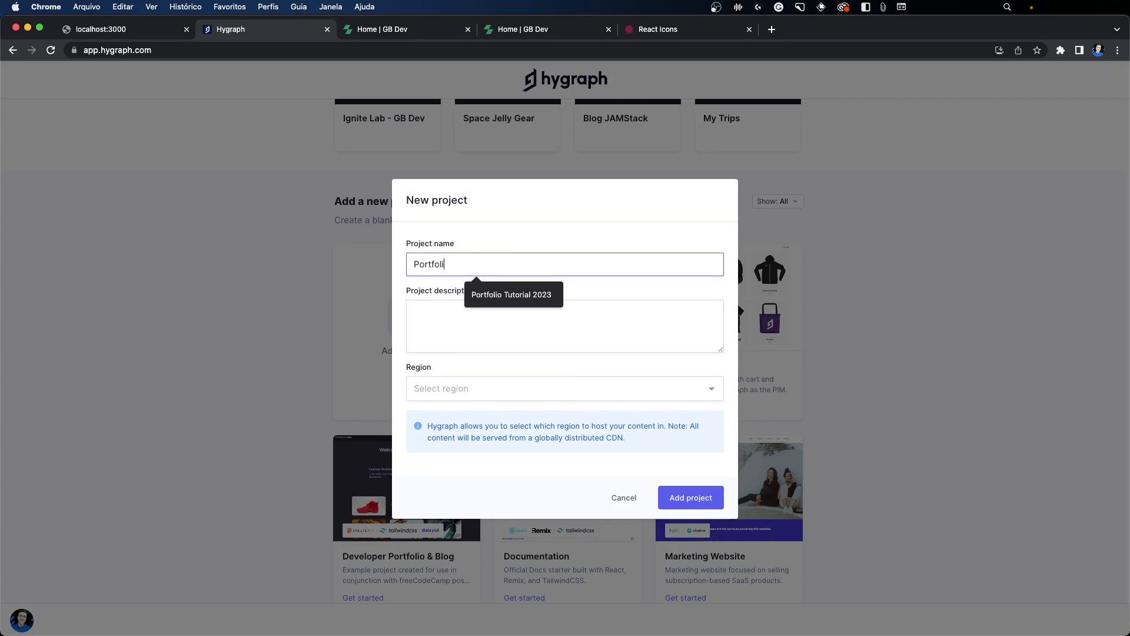
text(o Video)
click(467, 386)
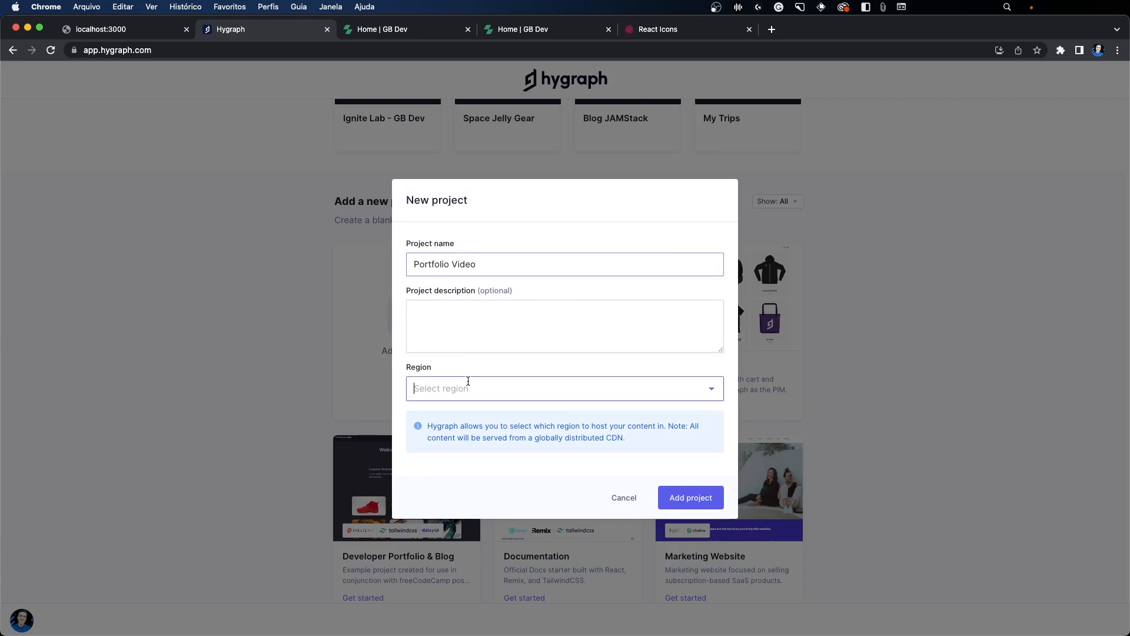
click(455, 427)
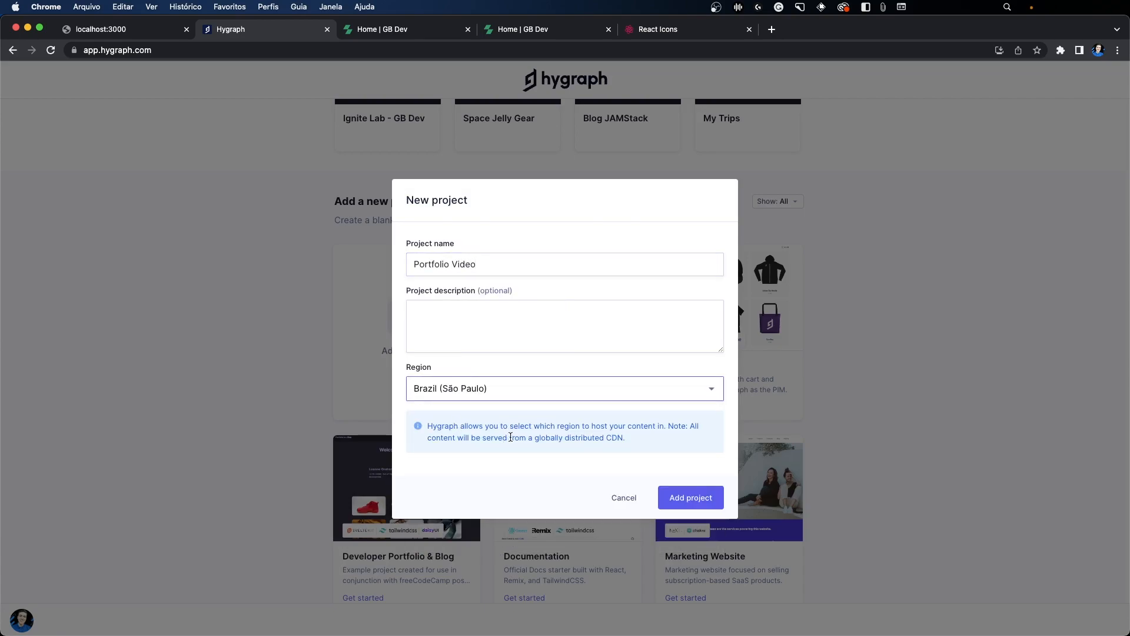
click(673, 495)
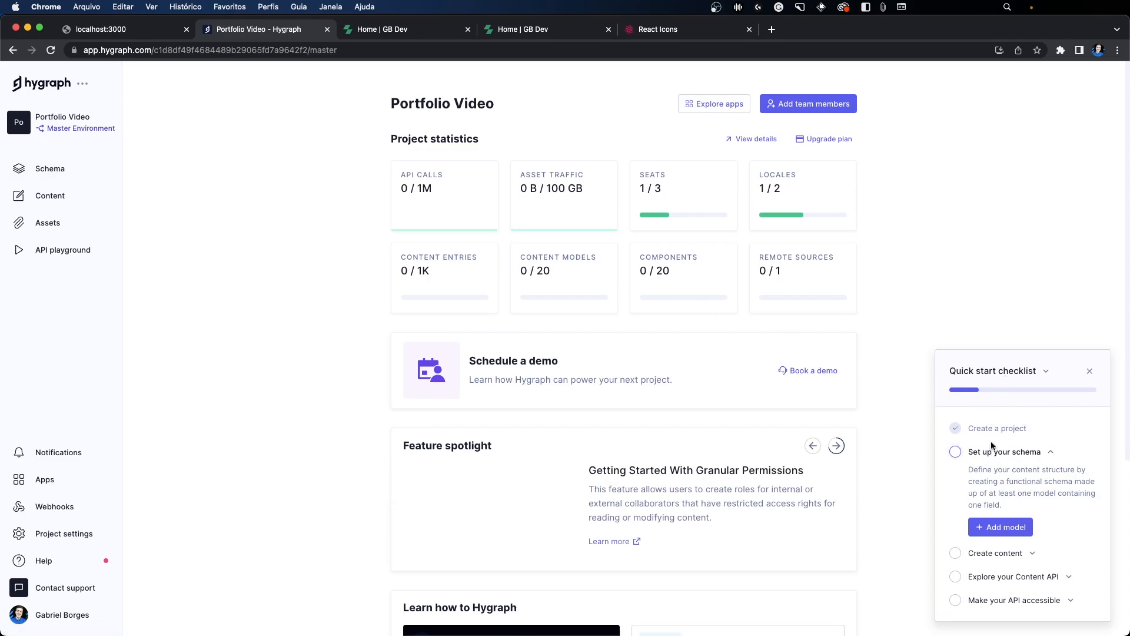
click(74, 167)
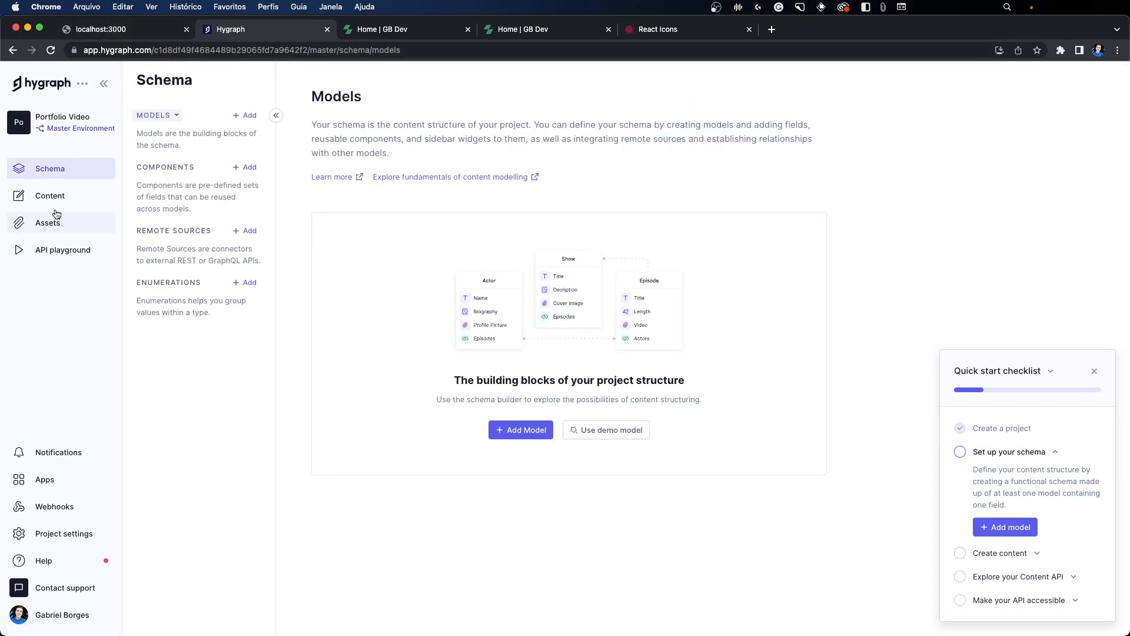
Step: Examine the published site's Projetos and home pages to see which content models the schema needs
click(389, 30)
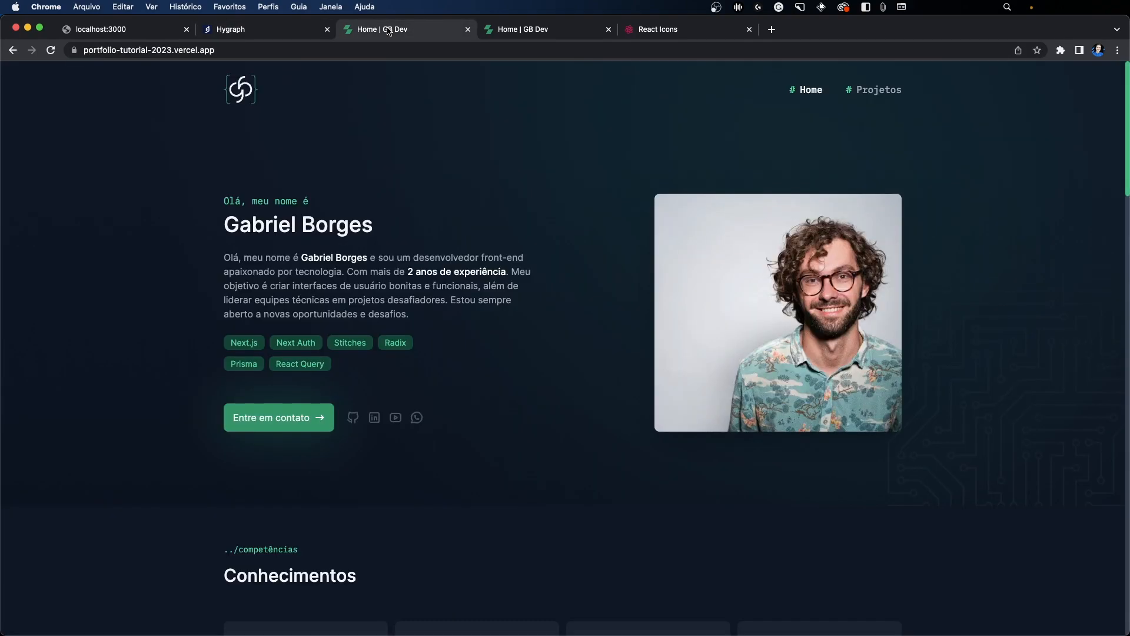
click(885, 93)
scroll(377, 210, down, 4)
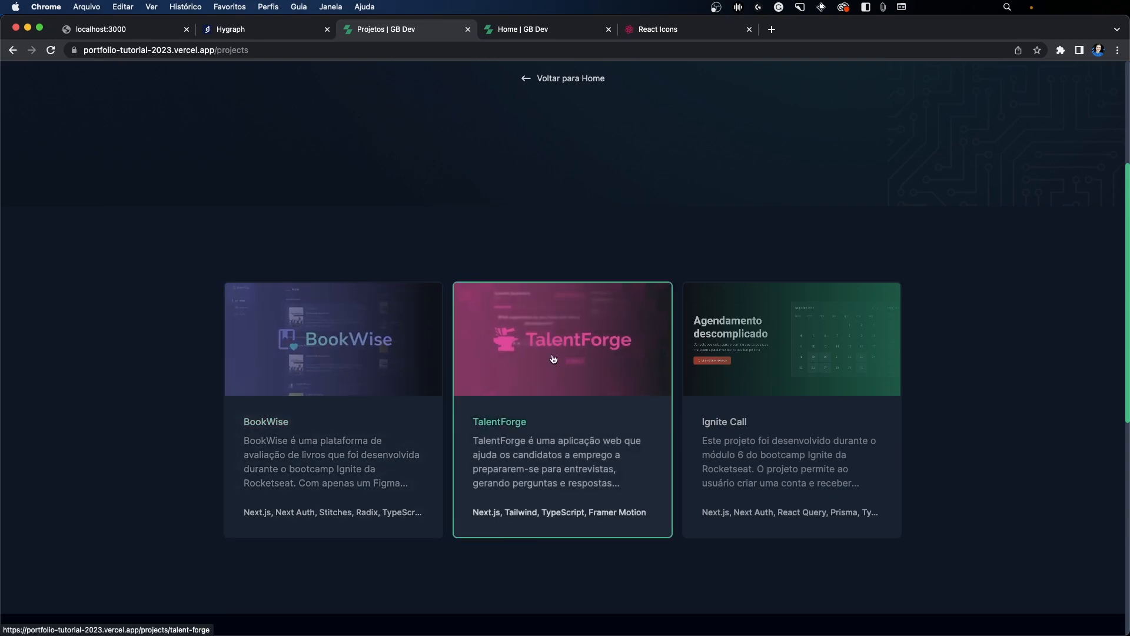
click(249, 34)
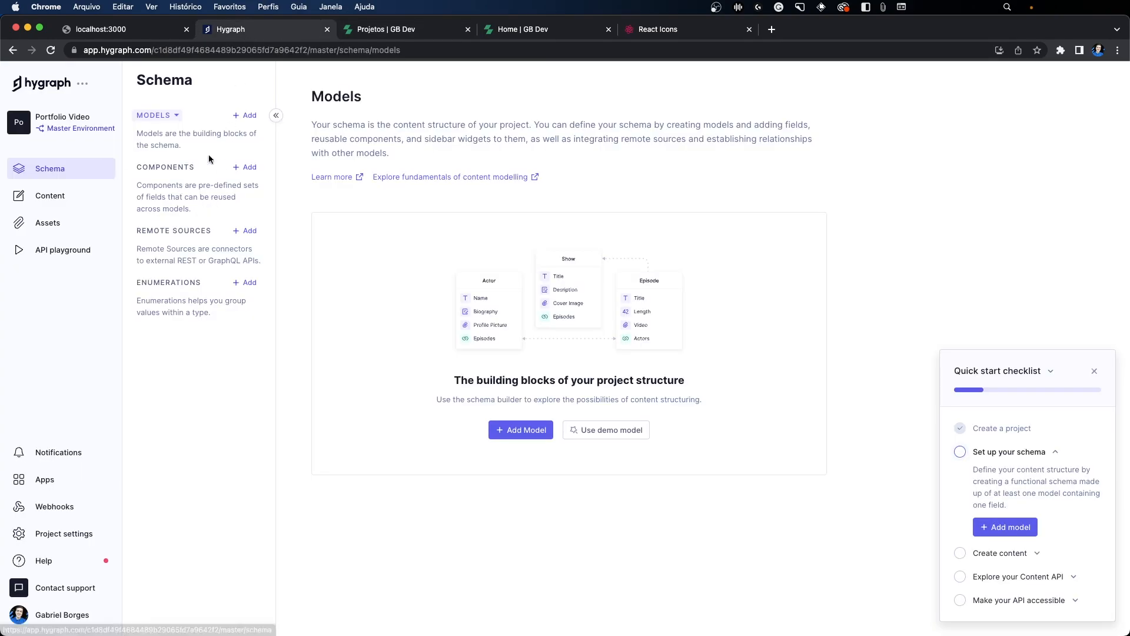
click(388, 35)
scroll(315, 109, up, 4)
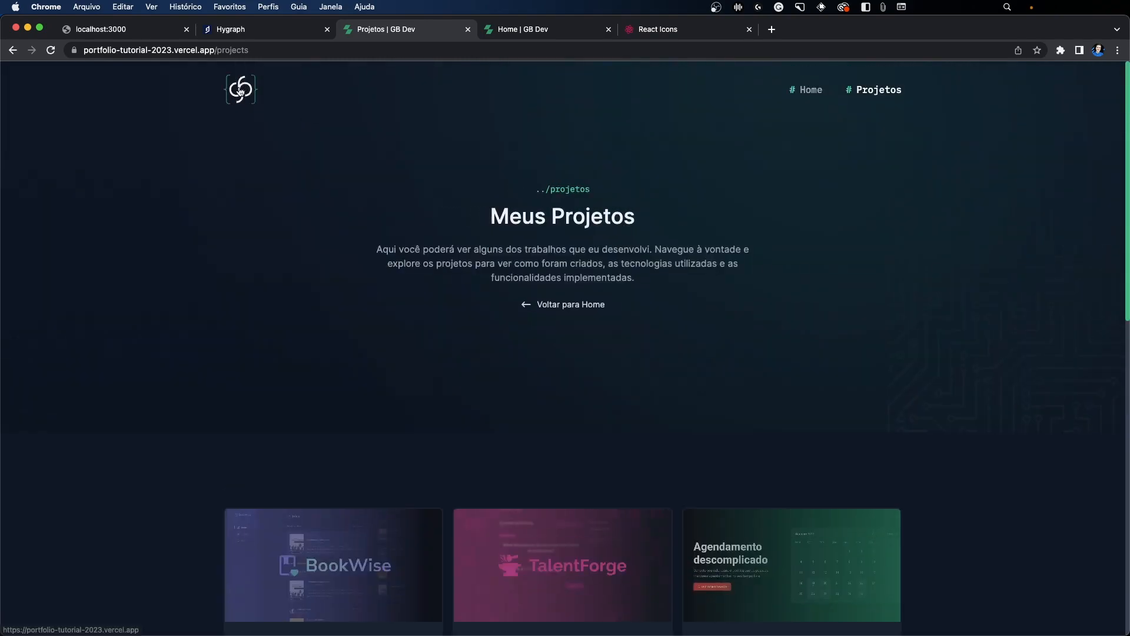
click(248, 94)
Step: Add a model named Page with API ID Page and plural API ID Pages to the Hygraph schema, and dismiss the quick start checklist
click(260, 34)
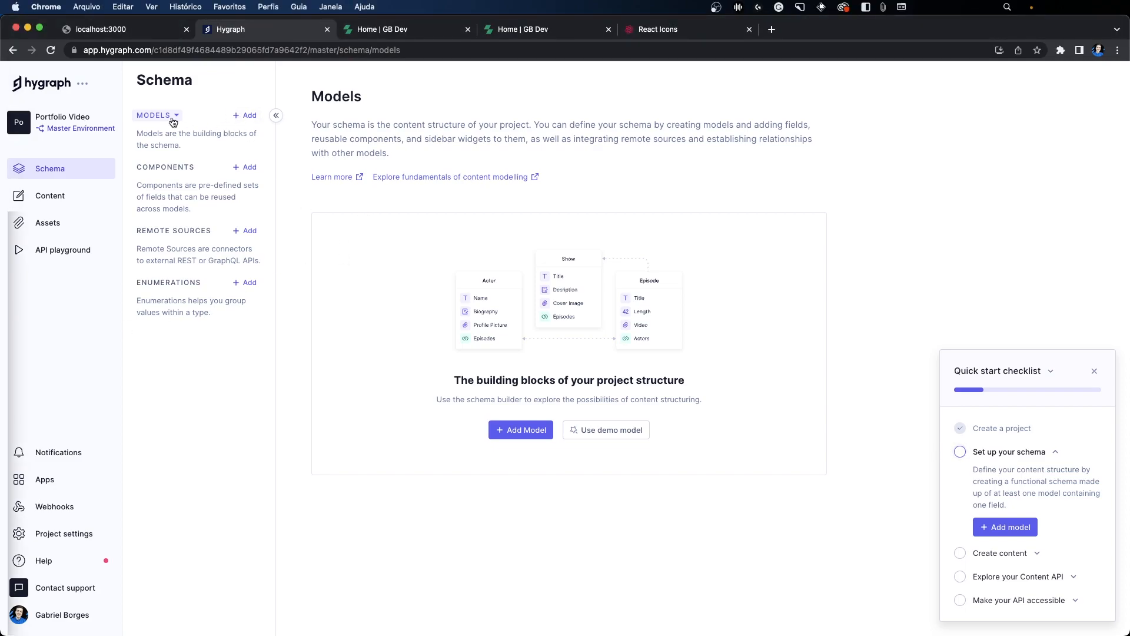
click(249, 118)
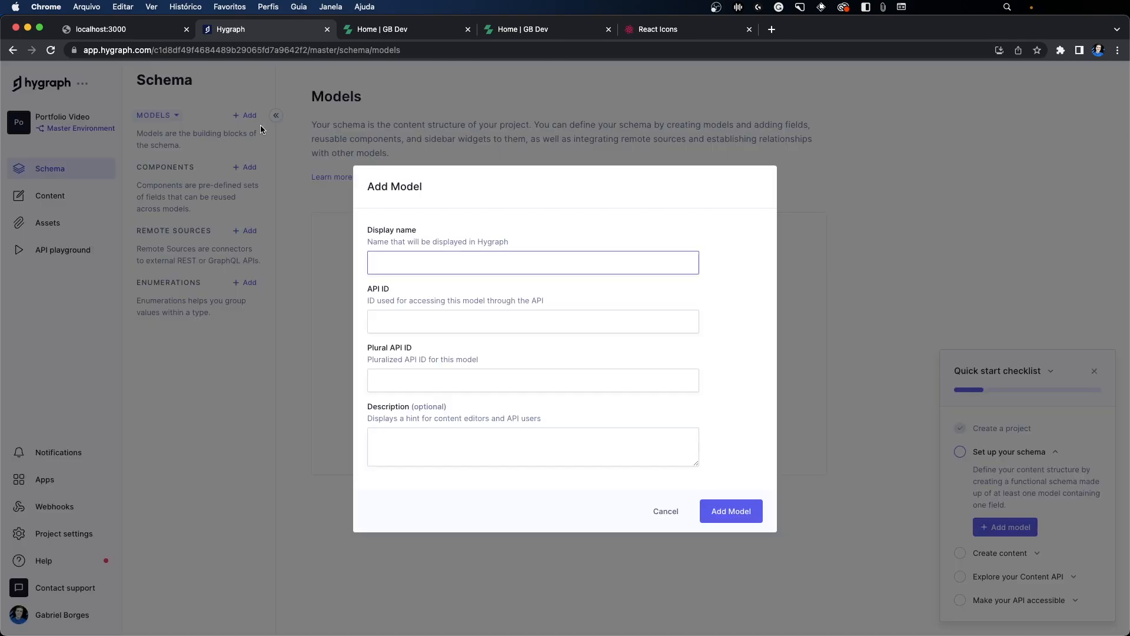
text(Page)
key(Tab)
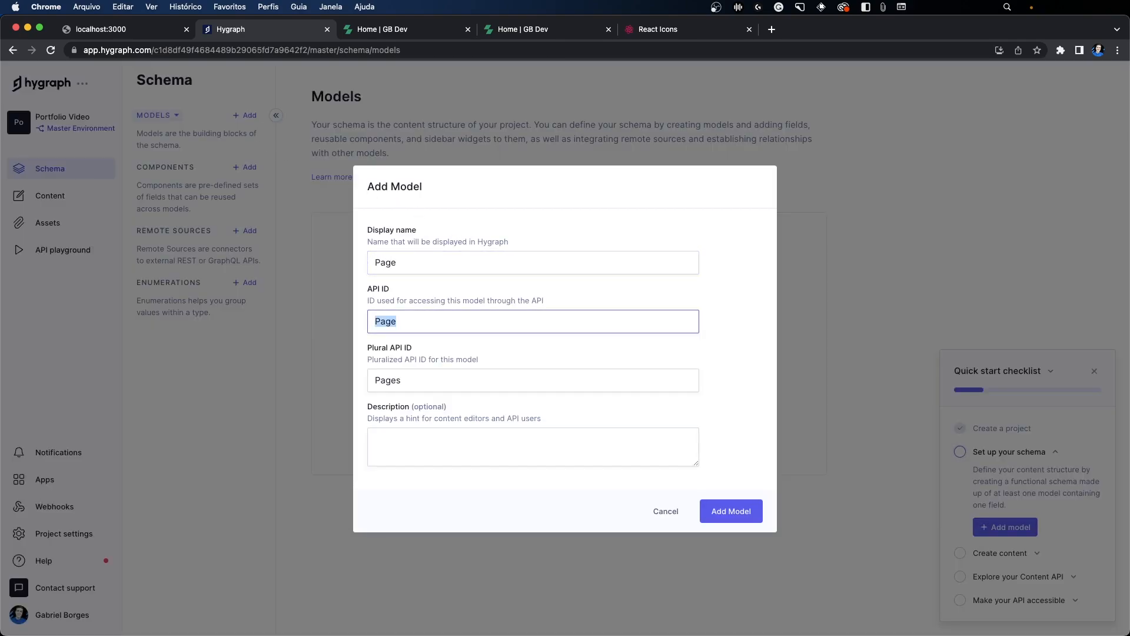
click(719, 510)
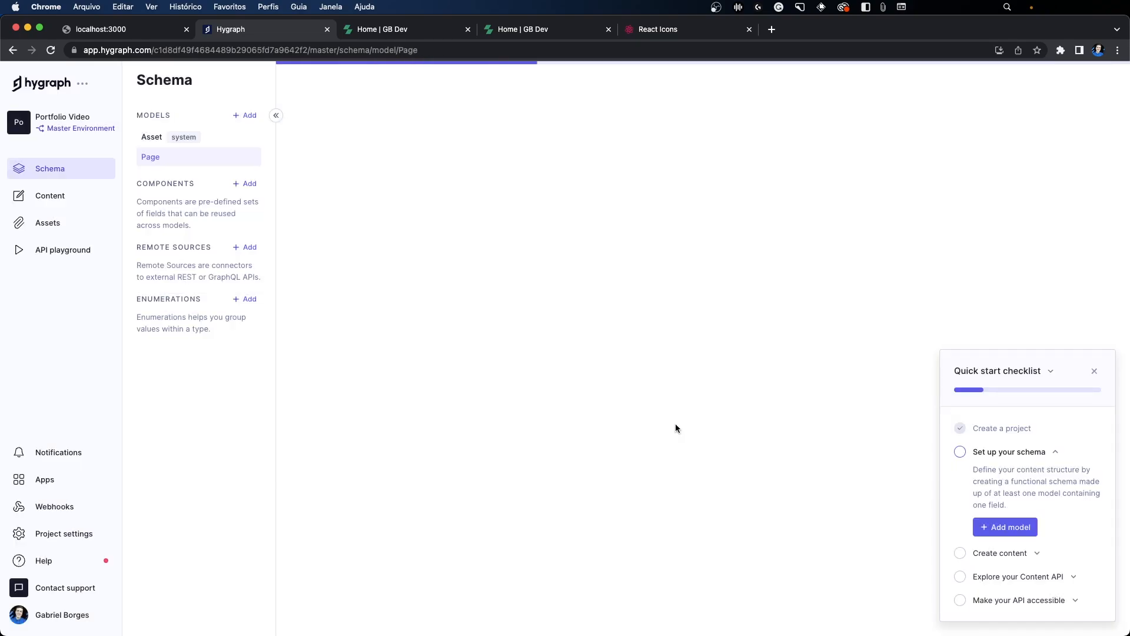
click(1094, 371)
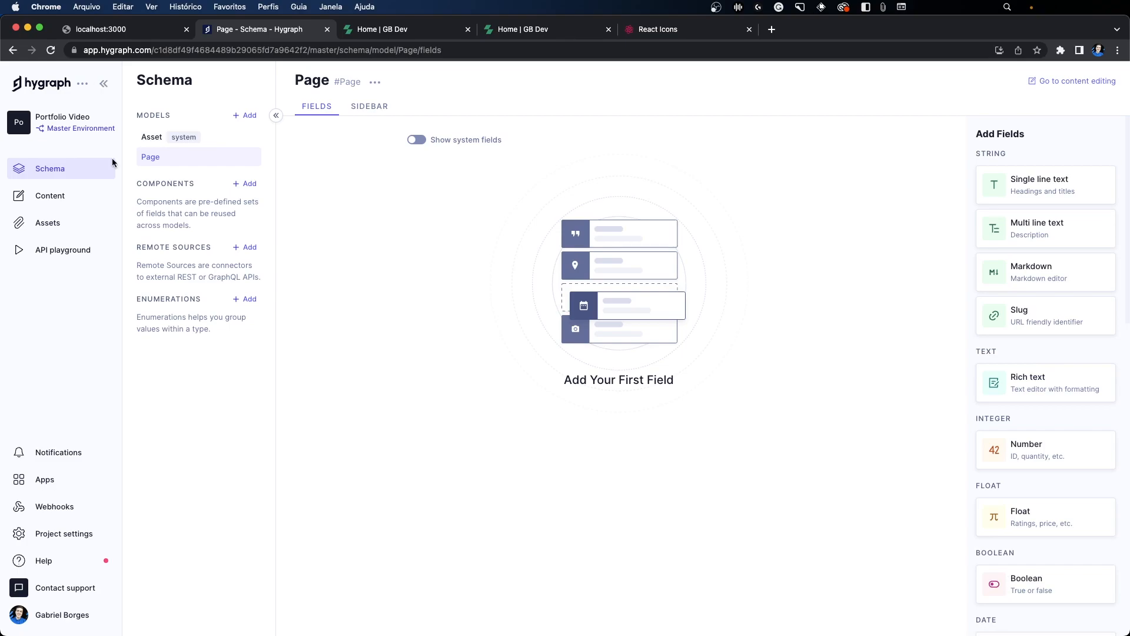
Step: Add a slug field named Slug with API ID slug to the Page model and use it as the title field
scroll(1025, 187, down, 5)
scroll(1026, 187, up, 5)
click(1001, 315)
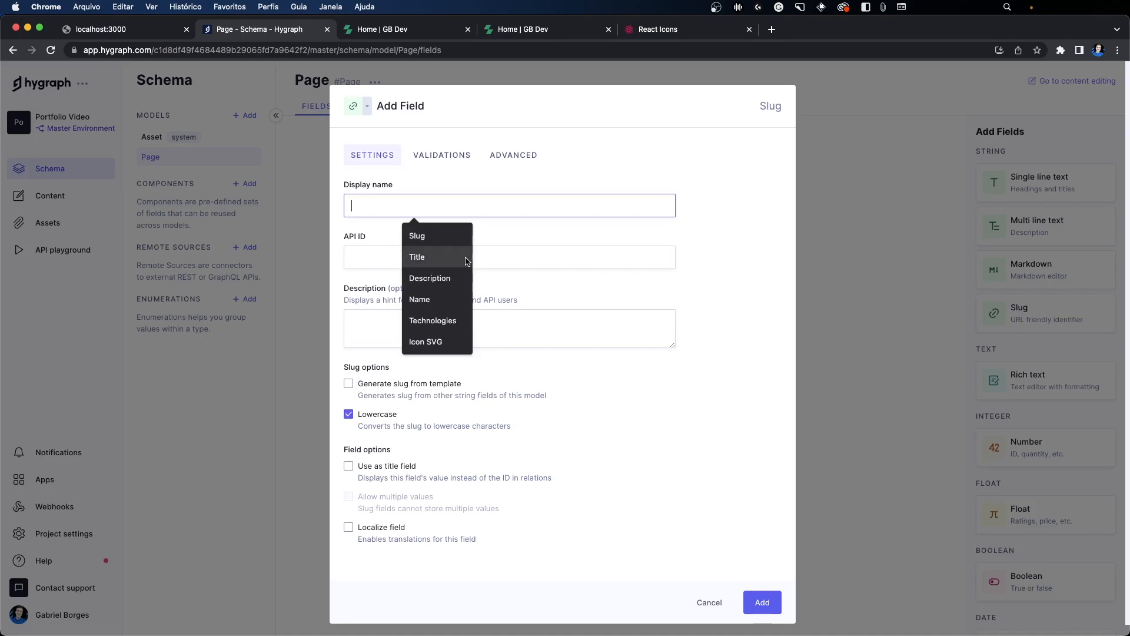
text(Slug)
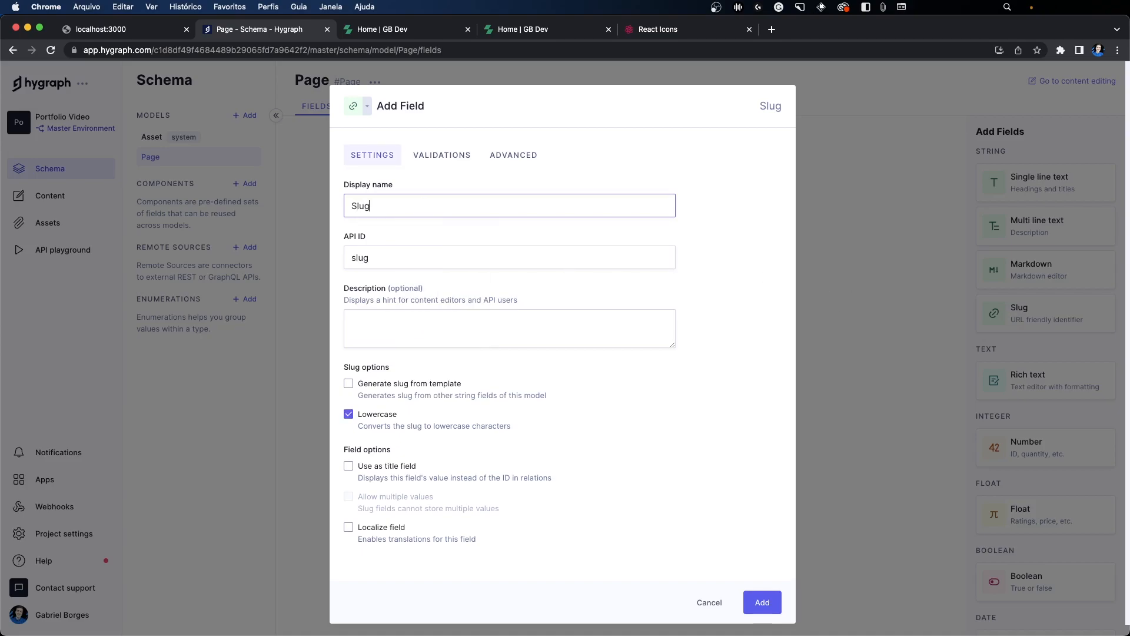
double_click(387, 258)
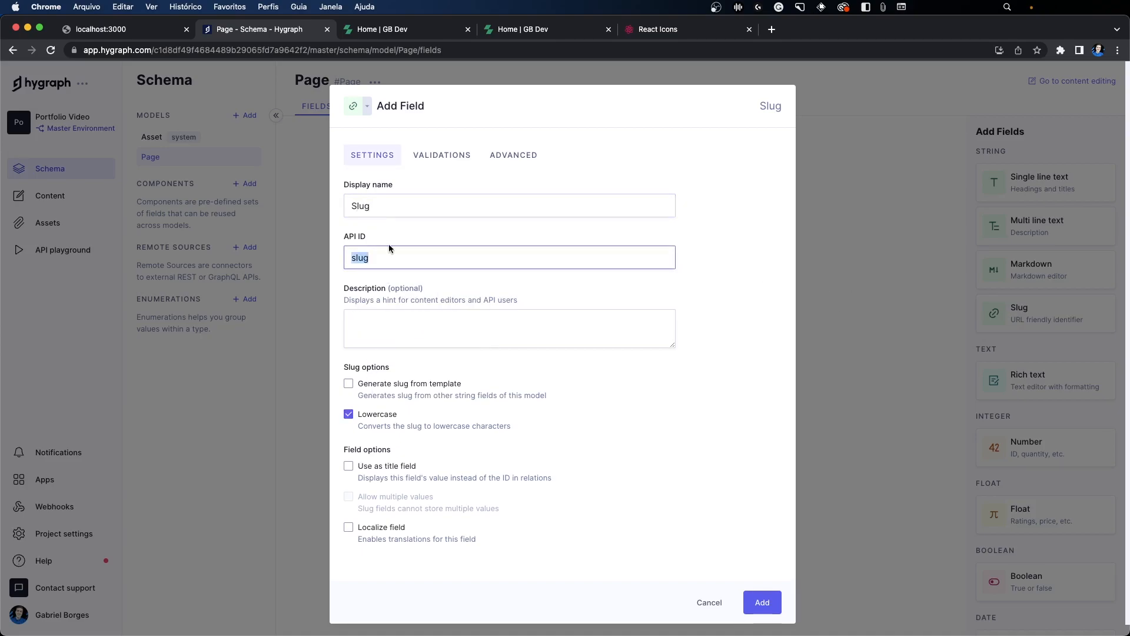
click(368, 471)
click(371, 470)
click(374, 470)
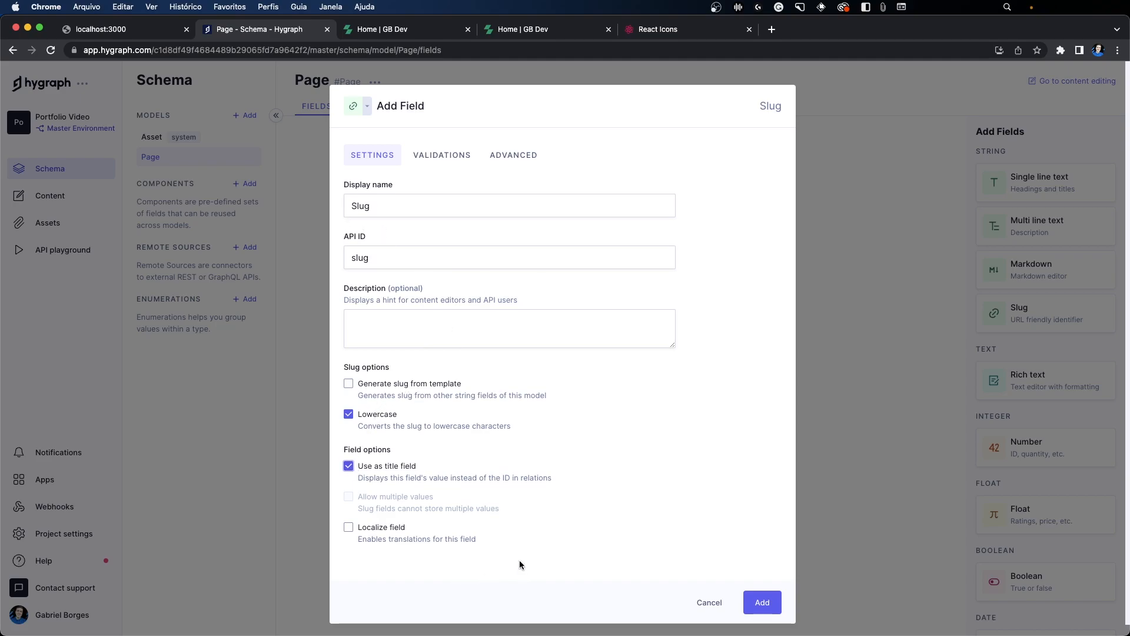
click(769, 608)
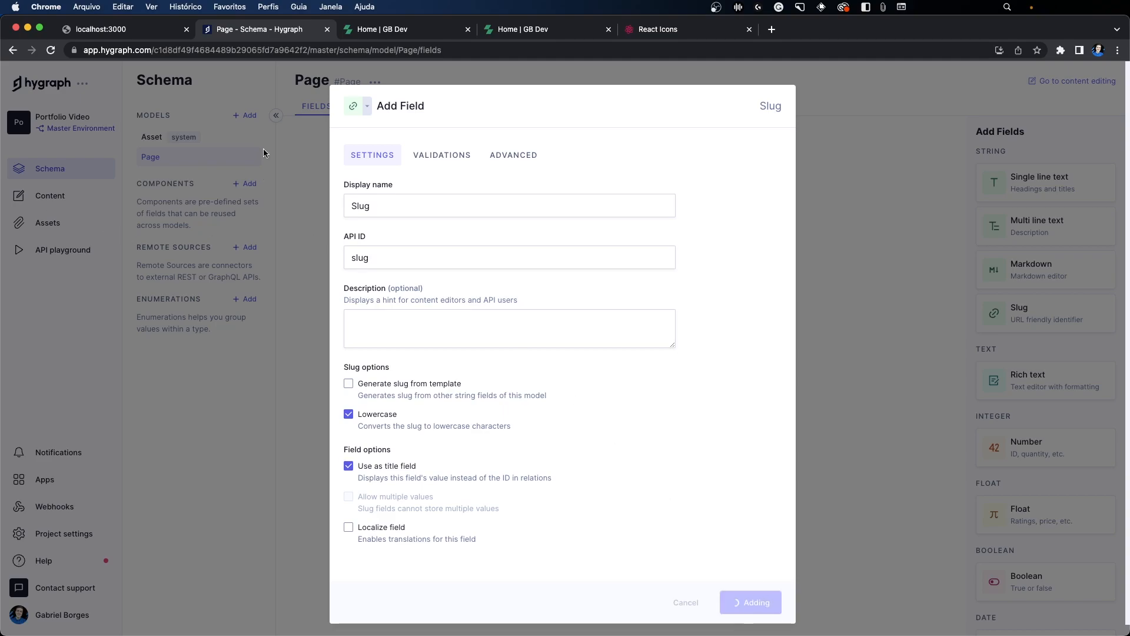
Step: Examine the greeting, heading and formatted introduction paragraph on the published portfolio's home page against the Page model's fields
click(347, 25)
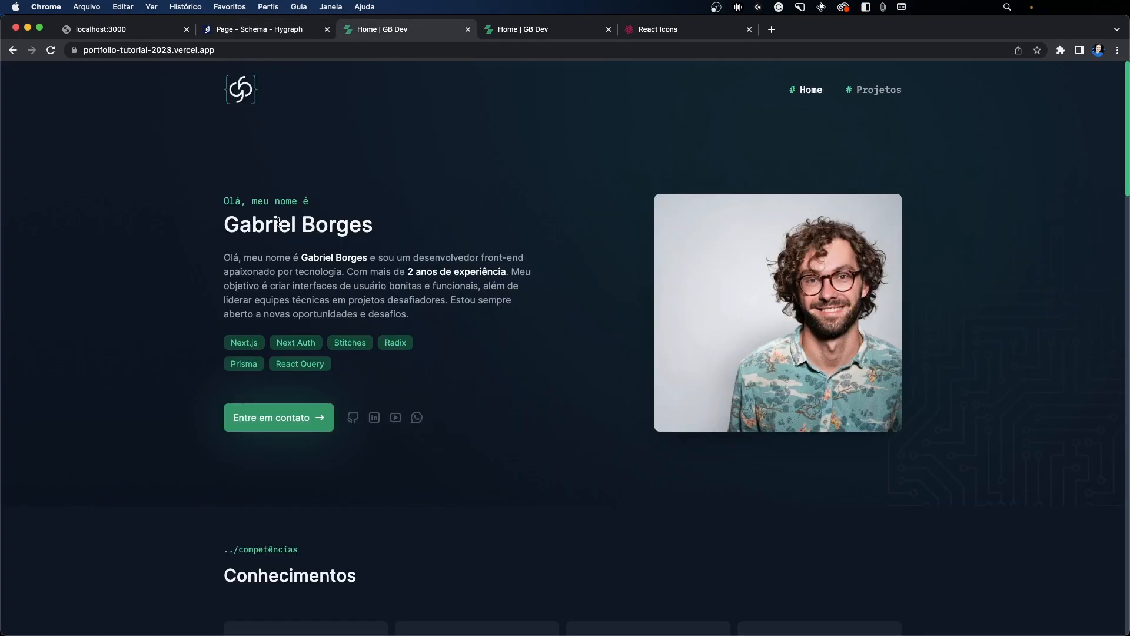
drag(224, 218, 409, 229)
click(216, 226)
drag(216, 227, 131, 199)
click(342, 203)
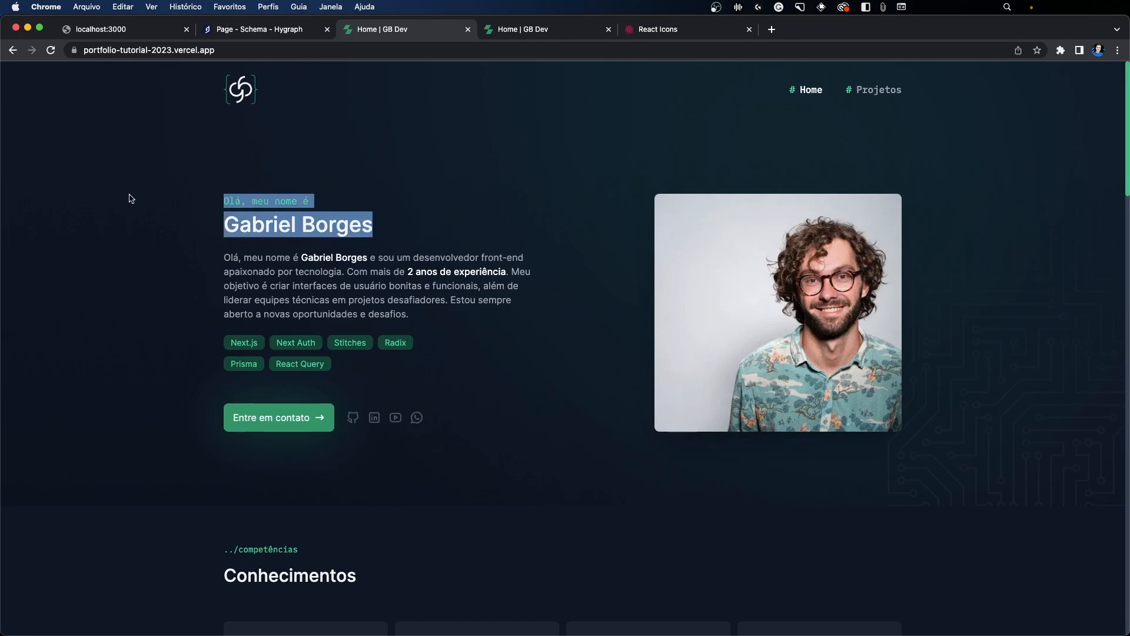
click(221, 219)
drag(222, 253, 417, 316)
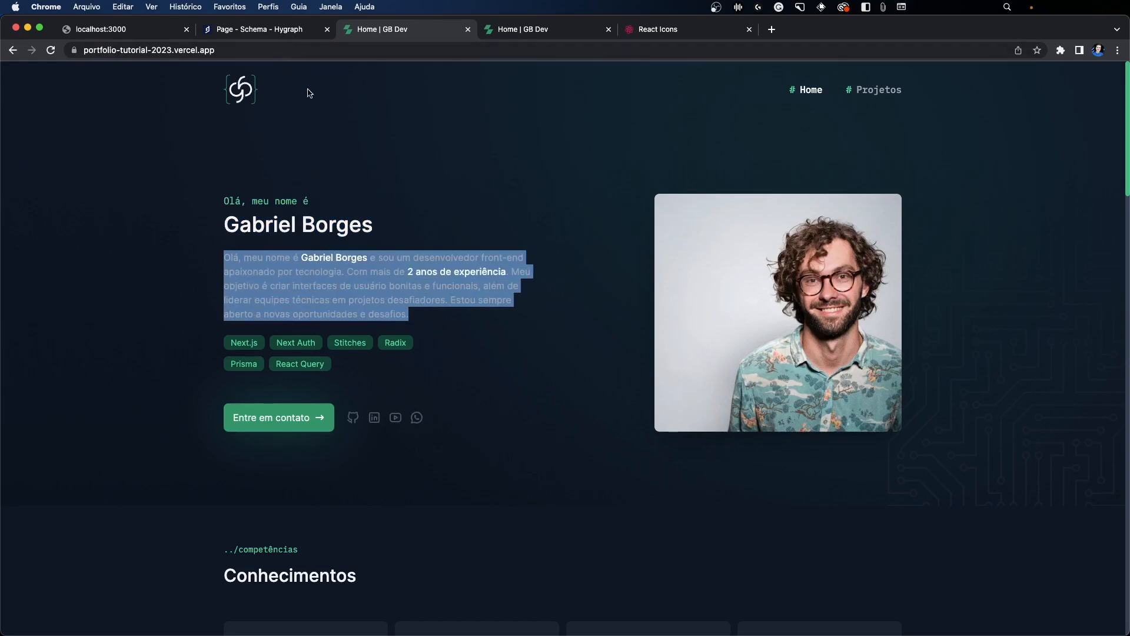
click(243, 31)
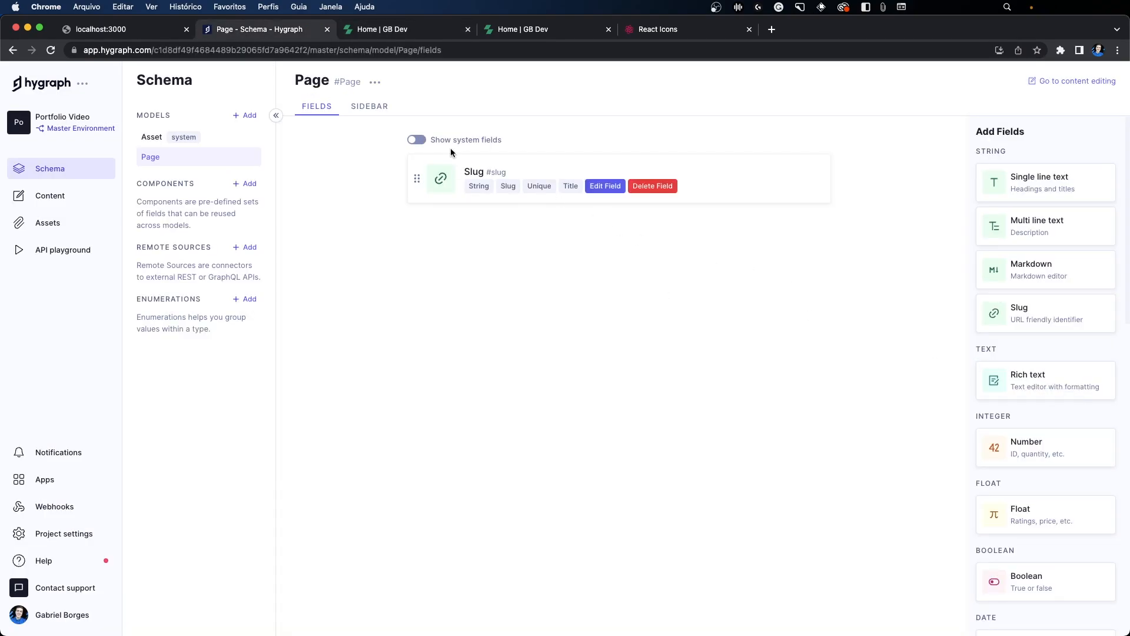
click(377, 29)
click(263, 253)
drag(301, 257, 507, 273)
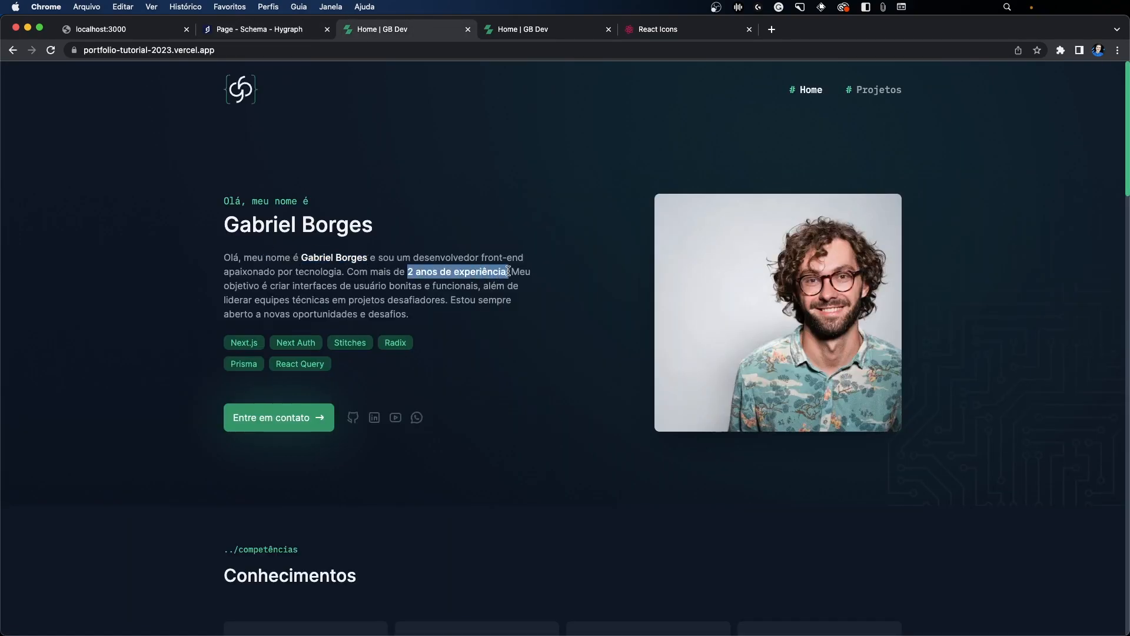
click(259, 29)
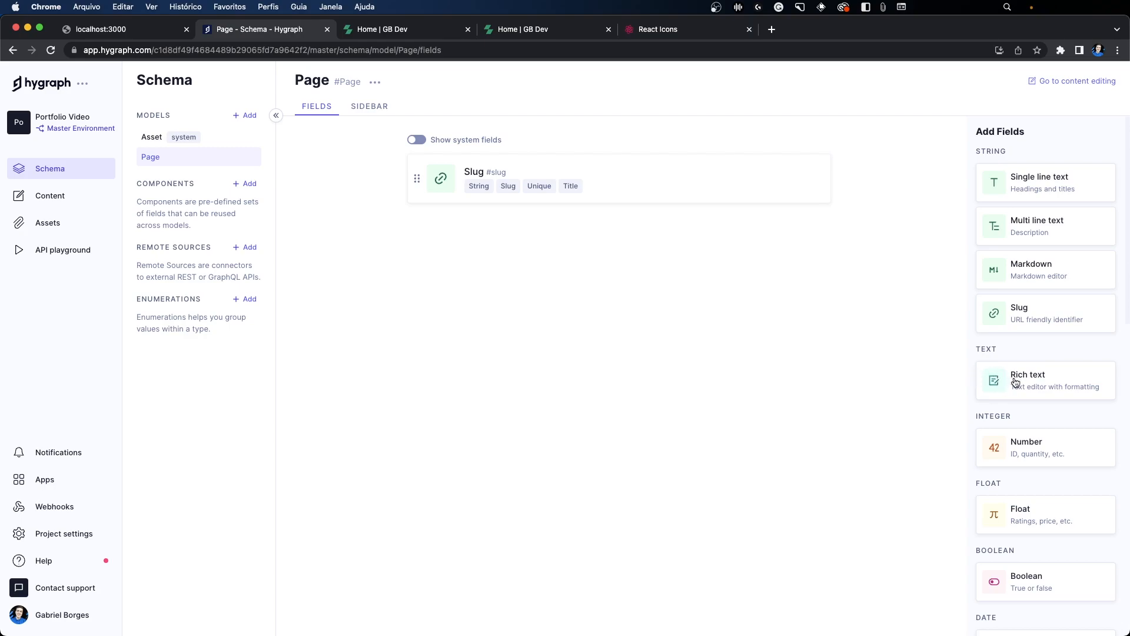
Step: Add a rich text field named Introduction with API ID introduction to the Page model
click(1037, 384)
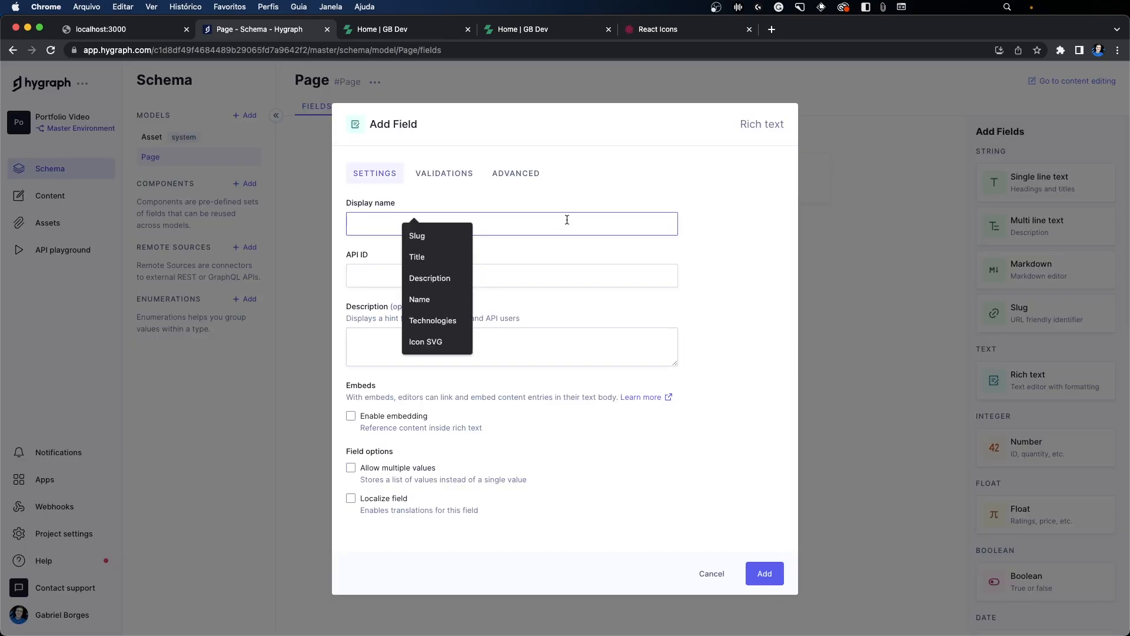
text(Introduction)
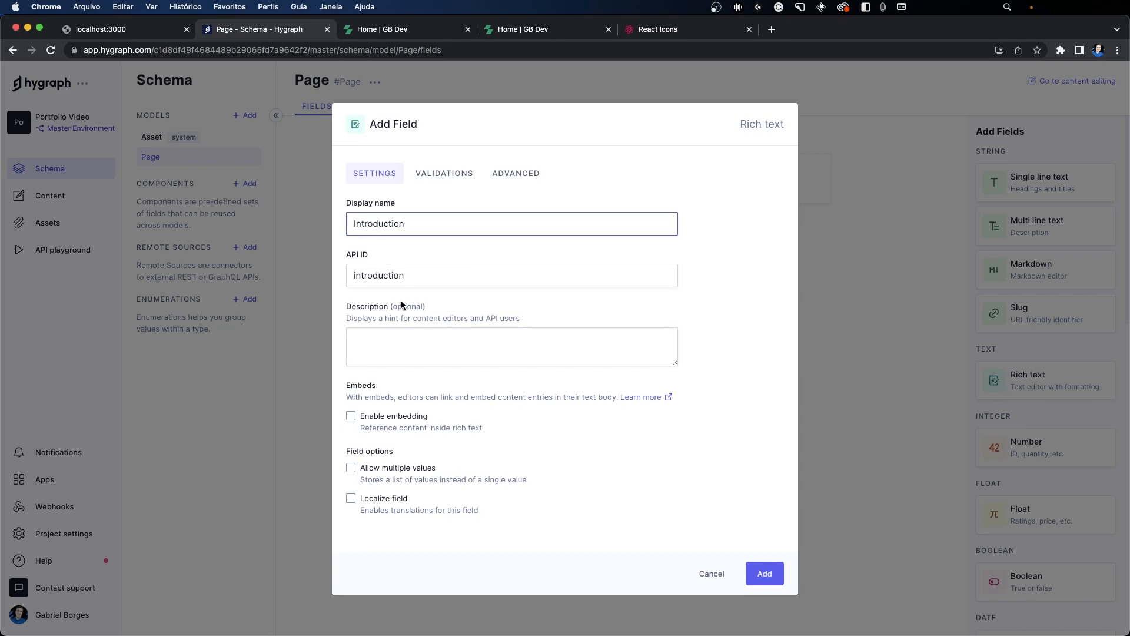
click(772, 572)
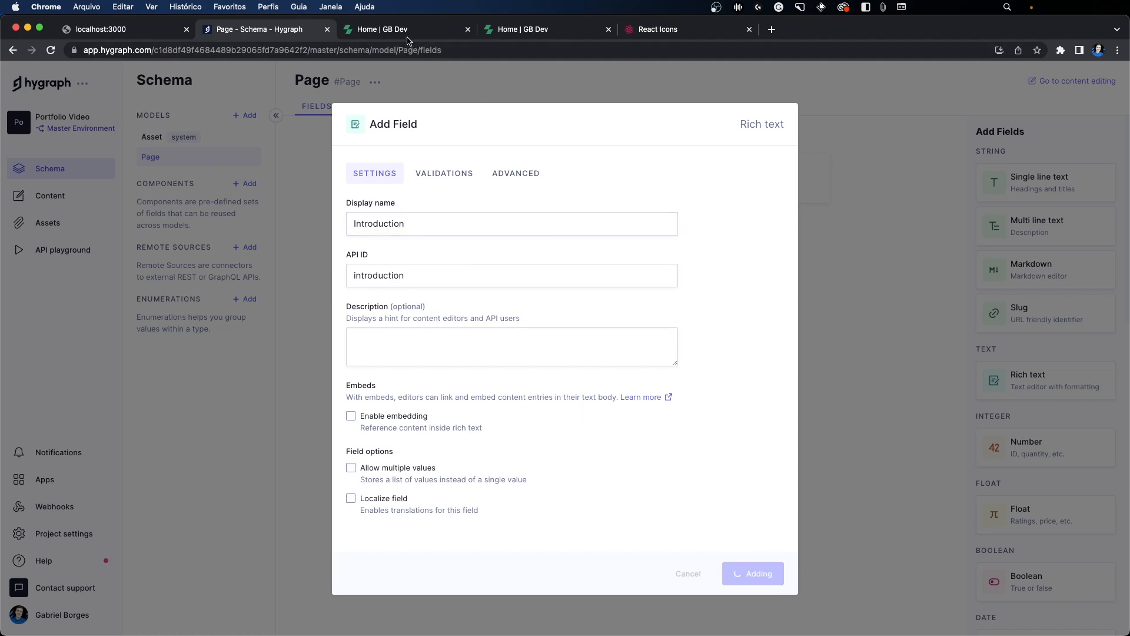
Step: Check the portrait on the portfolio's home page and add a single-asset picker field named Profile Picture to the Page model
click(389, 27)
click(495, 162)
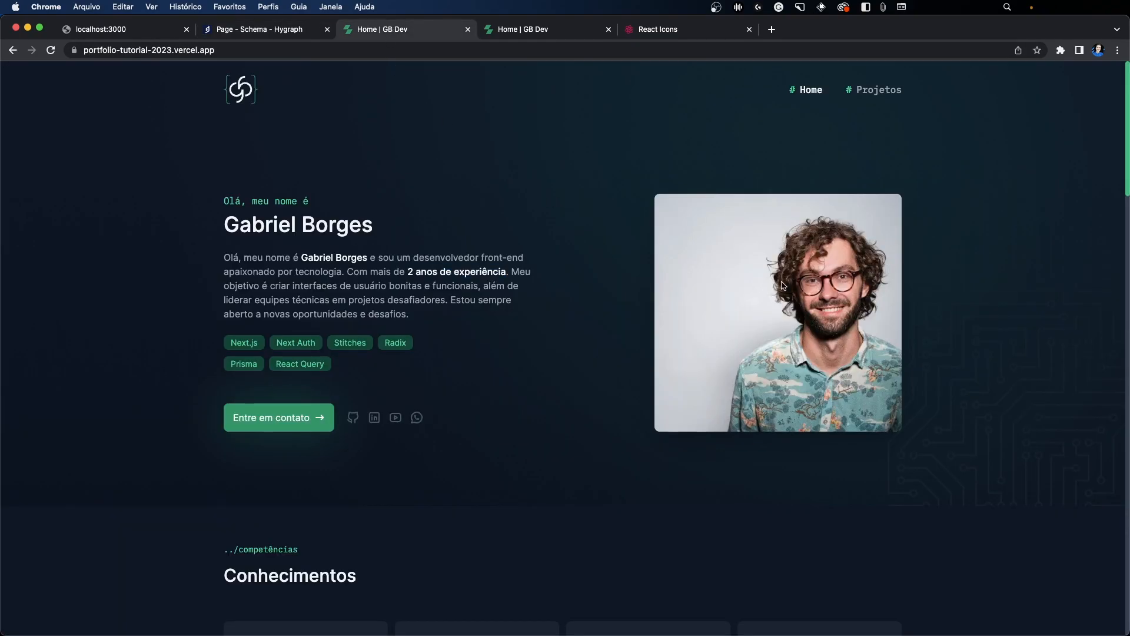
click(277, 29)
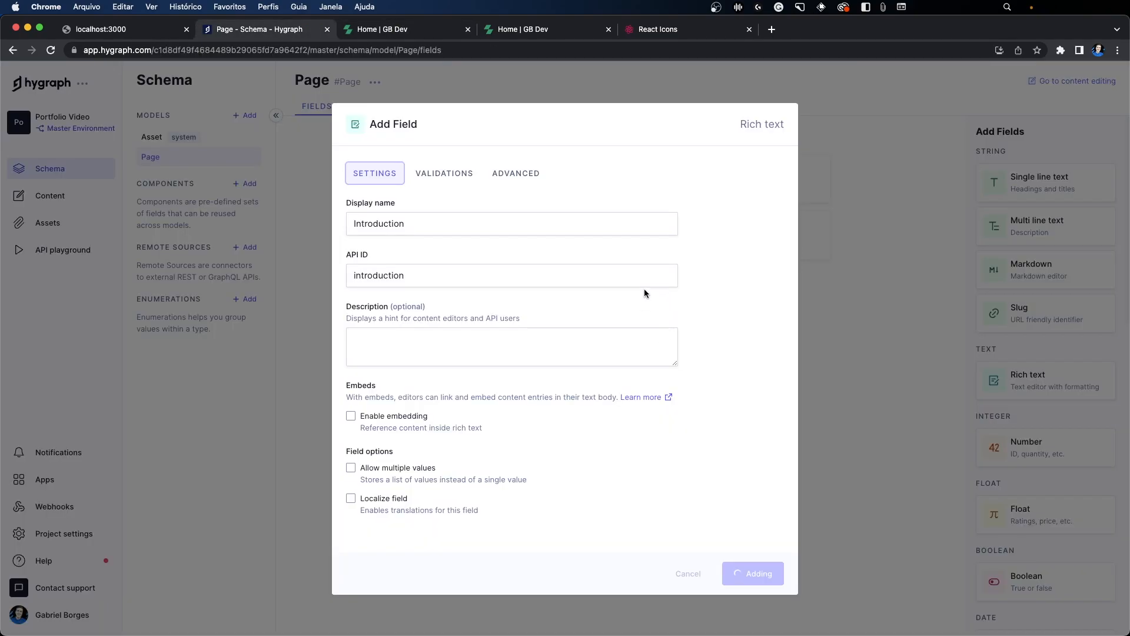
scroll(993, 353, down, 2)
scroll(993, 355, down, 5)
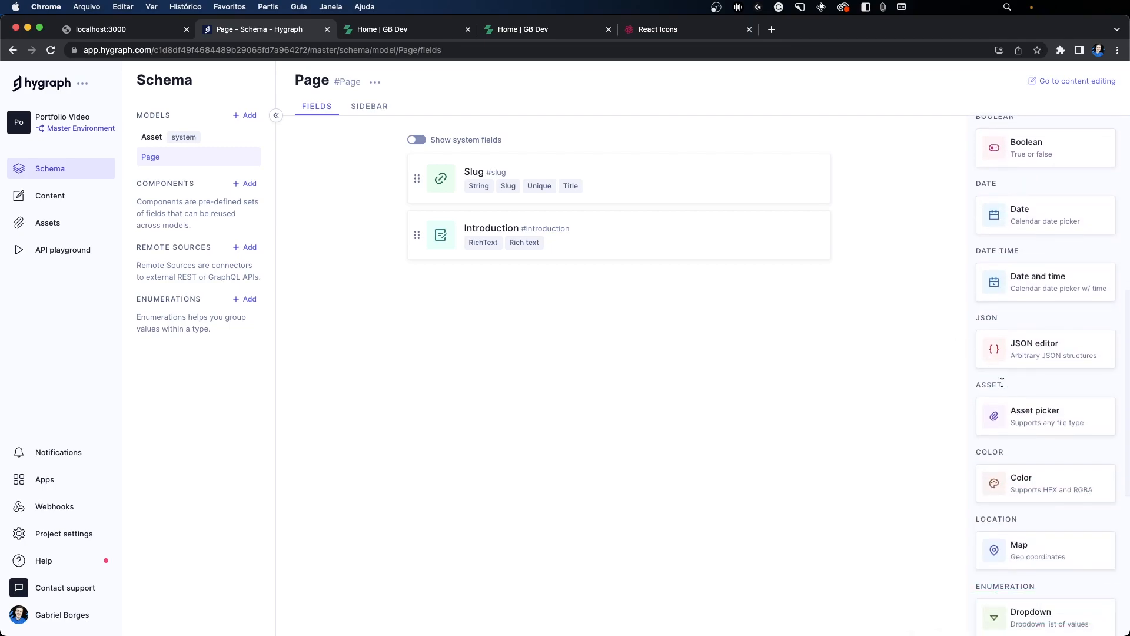
click(1037, 416)
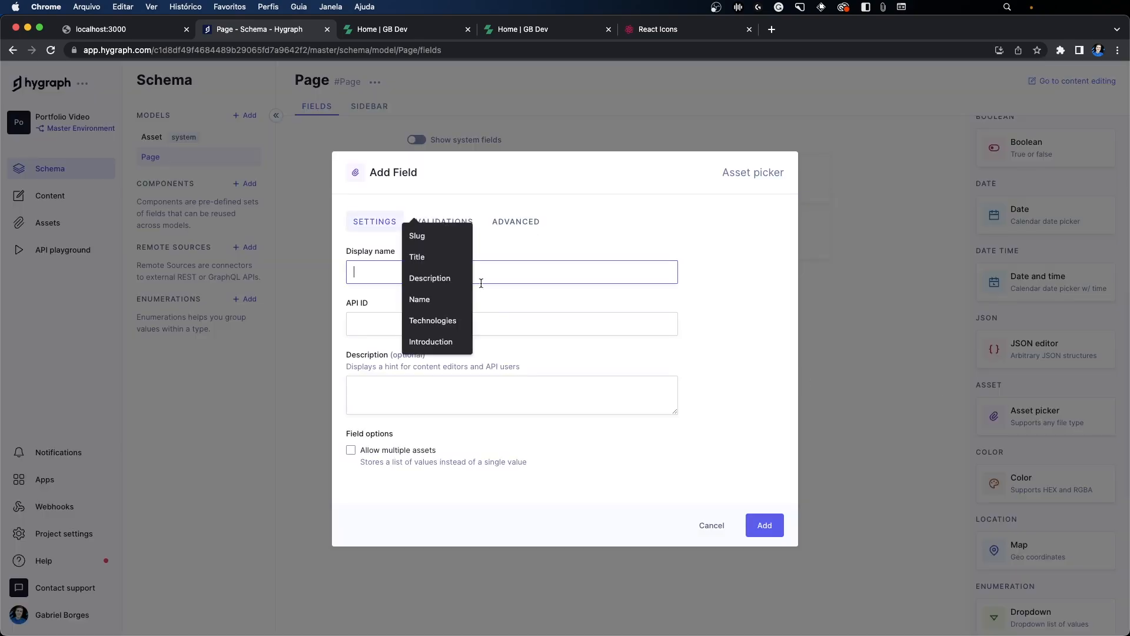
text(Porf)
key(super+a)
text(P)
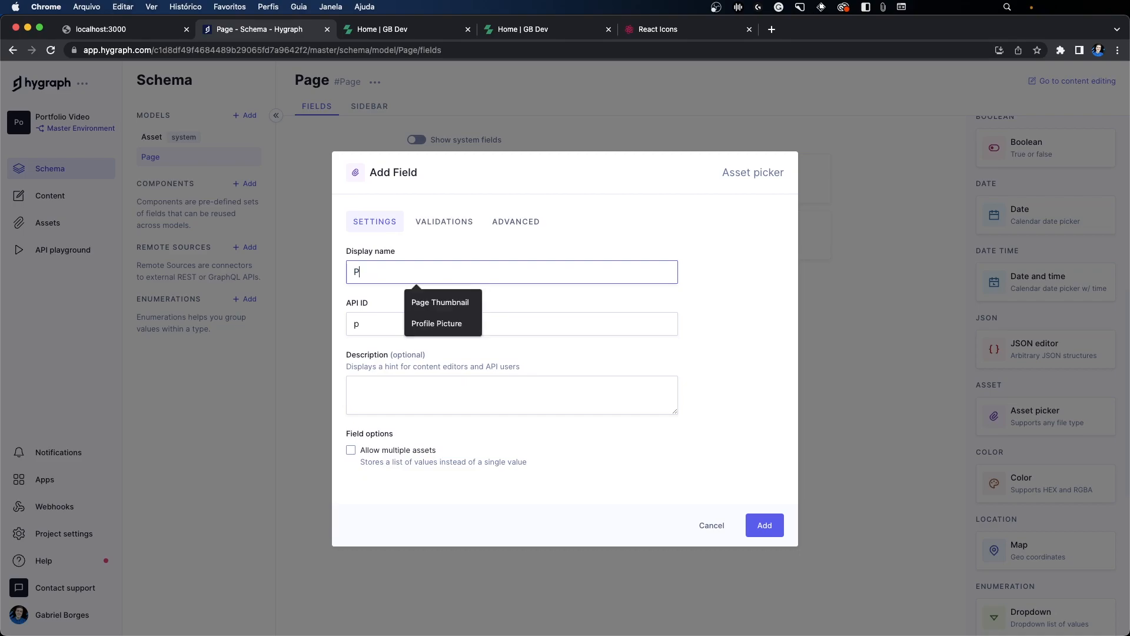
text(rofile Puc)
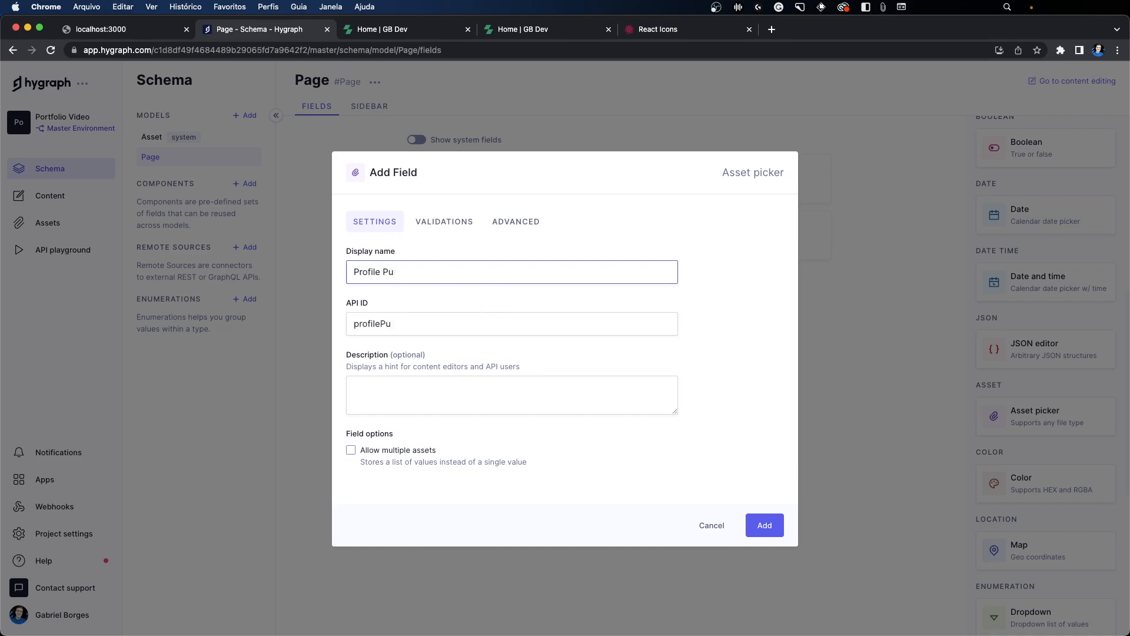
key(BackSpace)
text(icture)
click(761, 524)
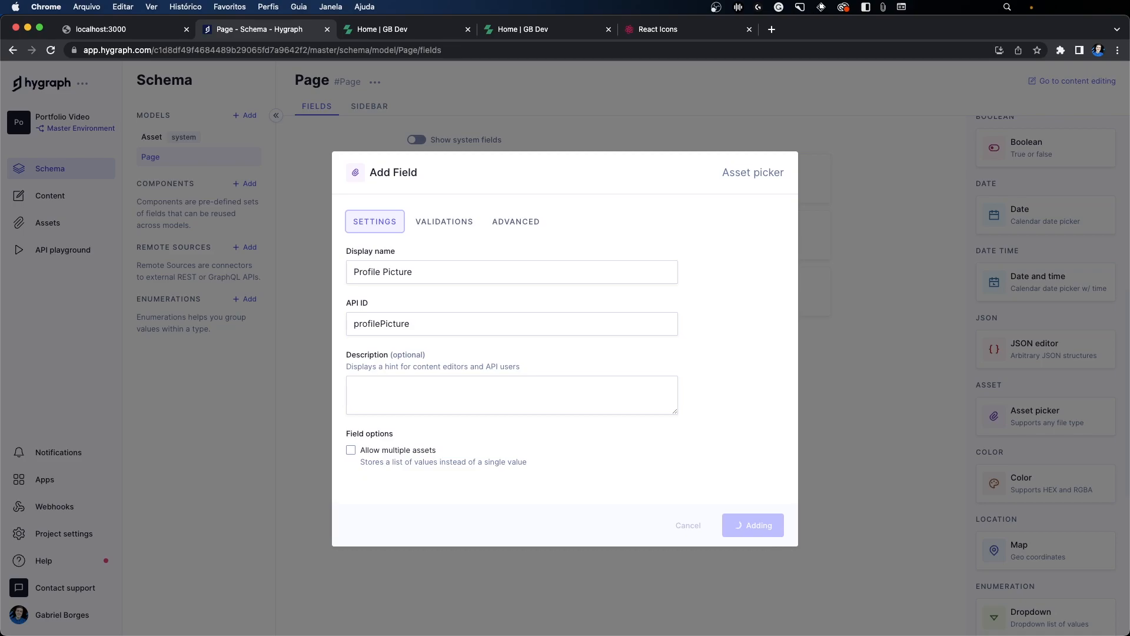
Step: Examine the technology tags, the Conhecimentos section and the featured projects on the portfolio's home page to see where technologies are reused
click(377, 31)
drag(225, 344, 330, 367)
drag(338, 365, 227, 342)
click(229, 341)
click(279, 27)
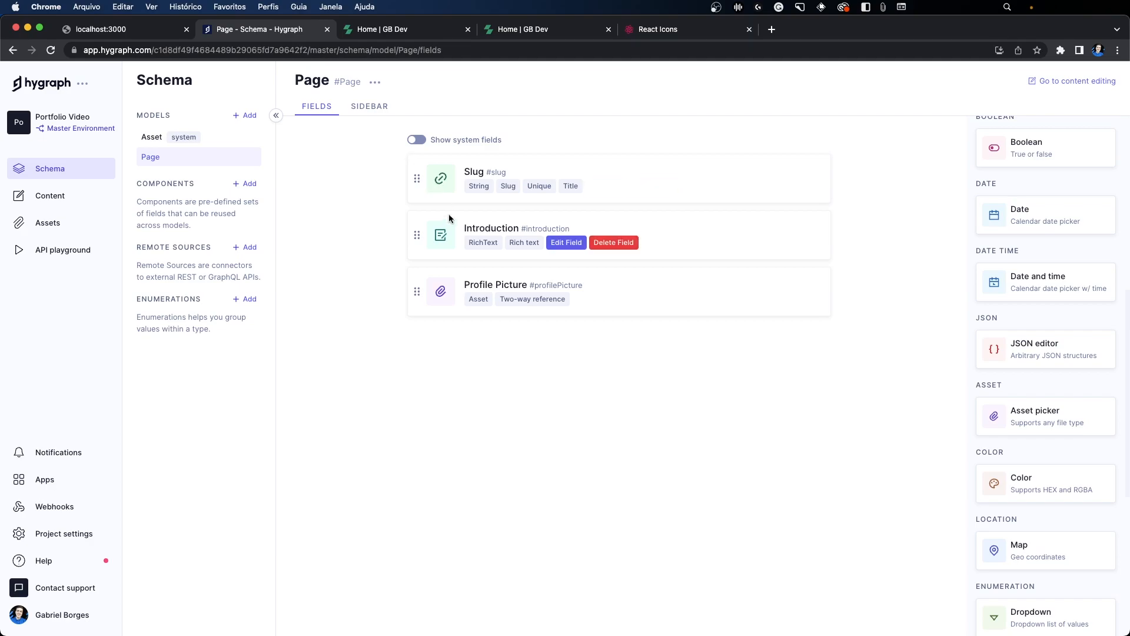
click(411, 31)
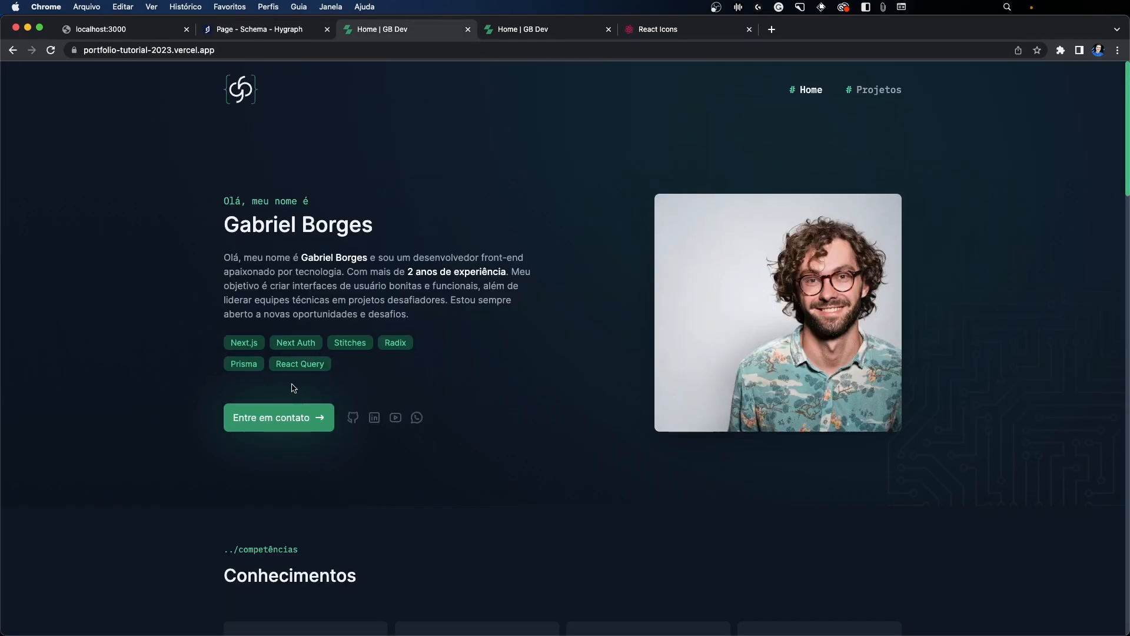
drag(231, 339, 357, 355)
click(340, 354)
drag(231, 340, 377, 356)
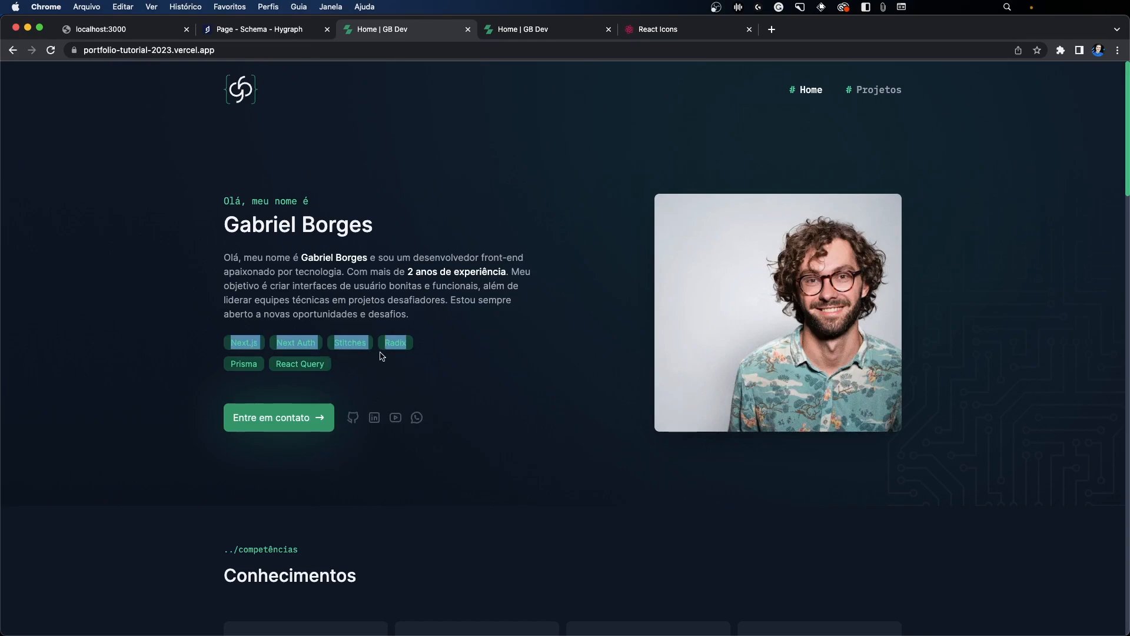
scroll(365, 353, down, 5)
scroll(482, 239, down, 3)
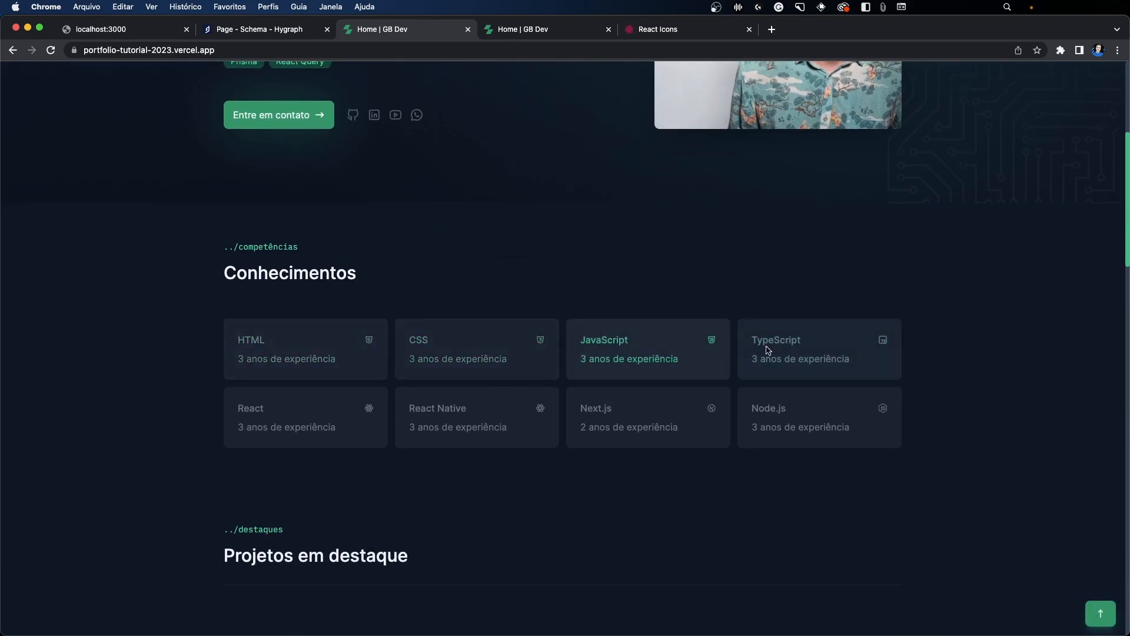
scroll(336, 399, down, 10)
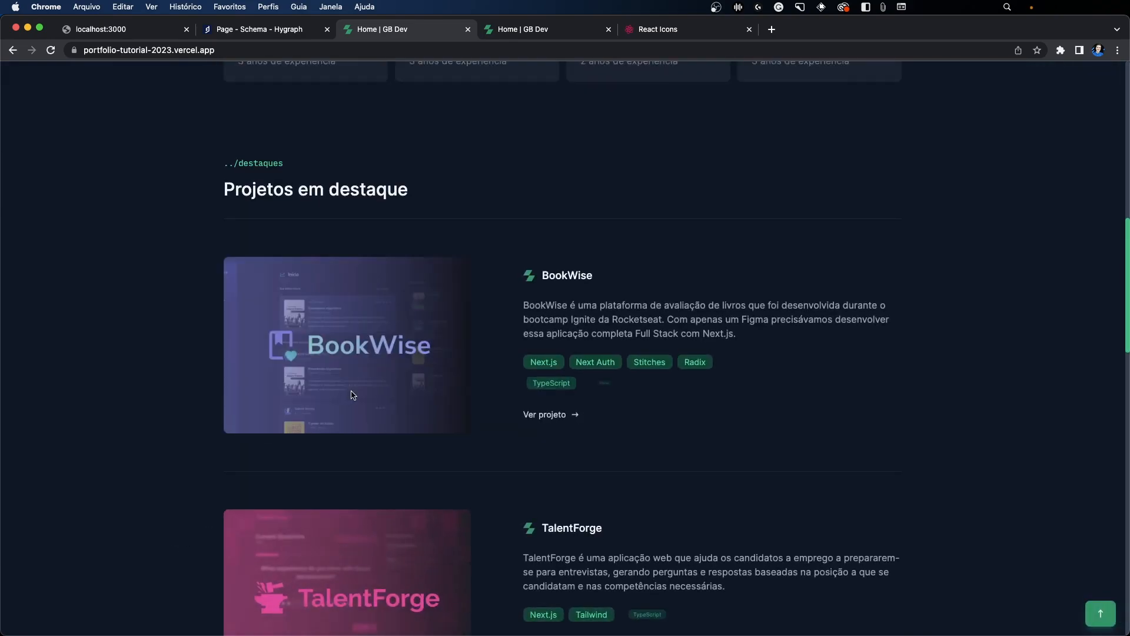
triple_click(522, 352)
scroll(413, 195, up, 20)
click(294, 31)
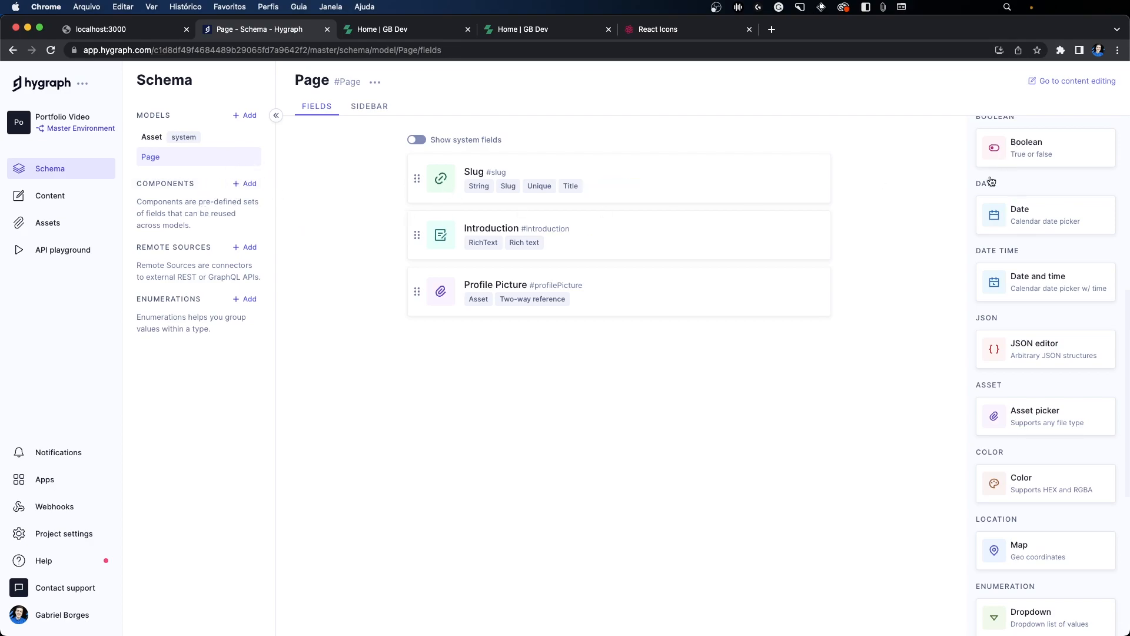
Step: Add a model named Technology with API ID Technology and plural API ID Technologies to the Hygraph schema
scroll(989, 177, up, 10)
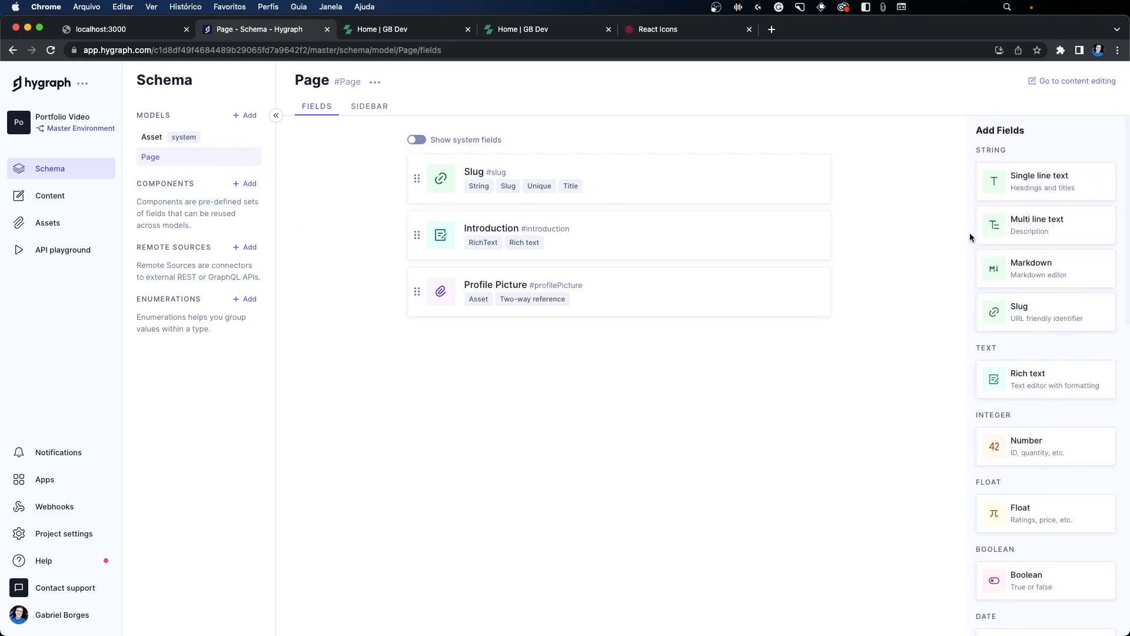
click(244, 115)
text(Technology)
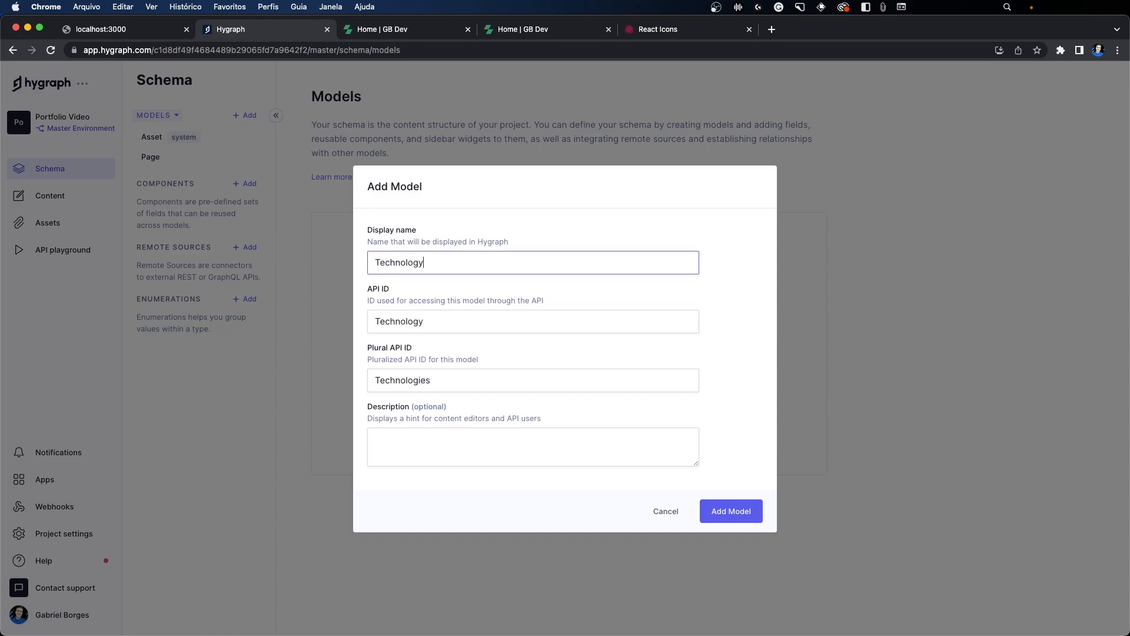
key(super+Tab)
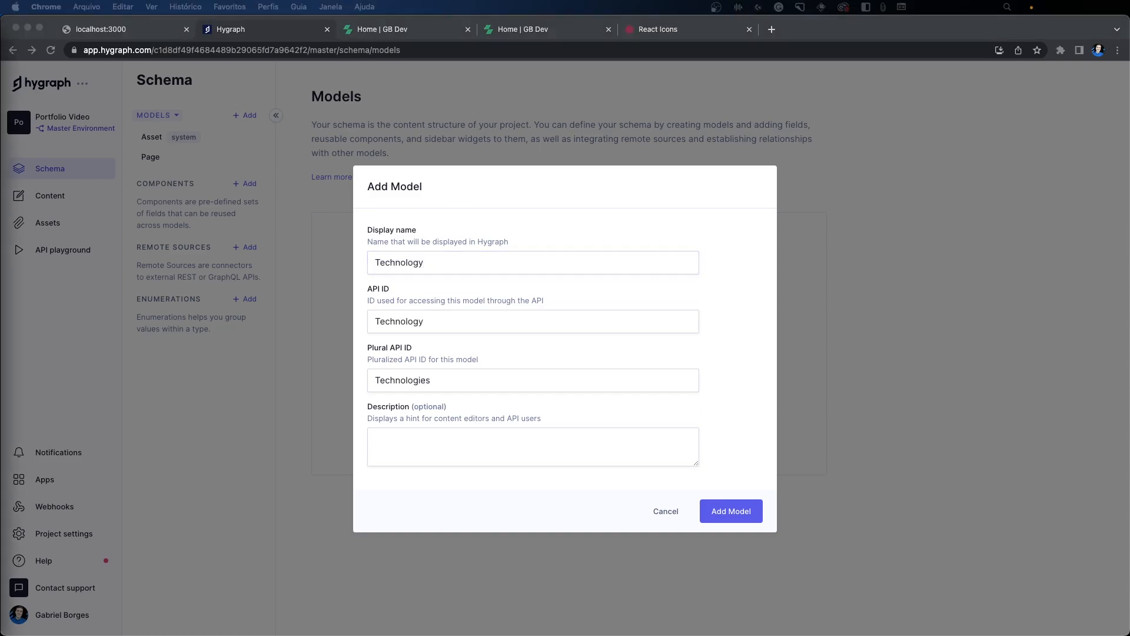
click(727, 510)
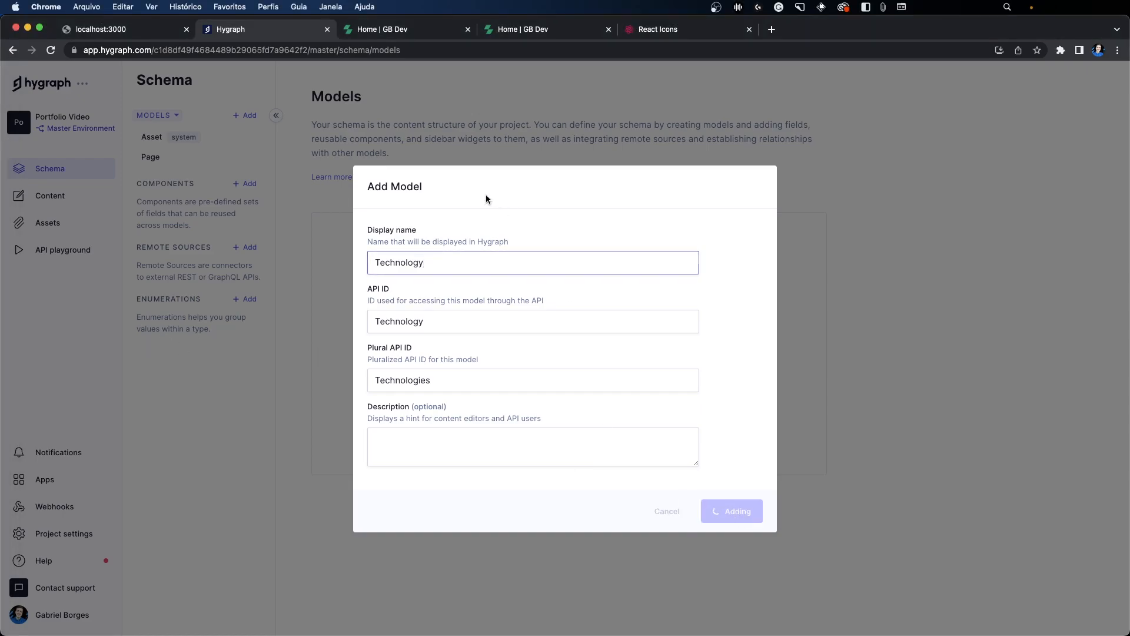
Step: Add a single line text field named Name with API ID name to the Technology model and use it as the title field
click(415, 25)
click(306, 31)
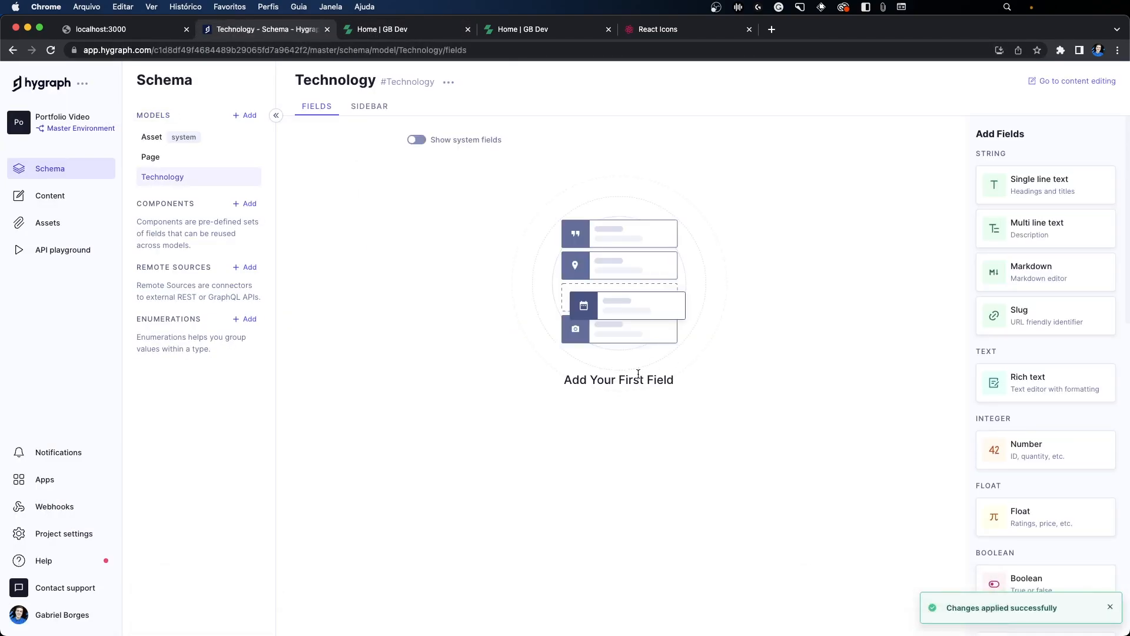
click(1048, 187)
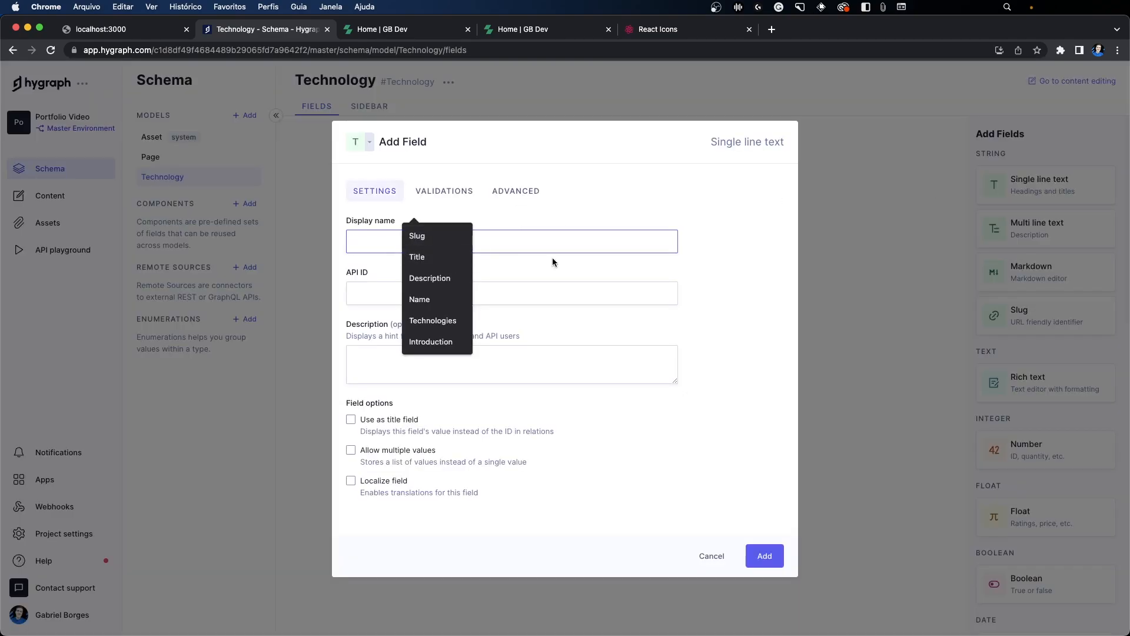
text(Name)
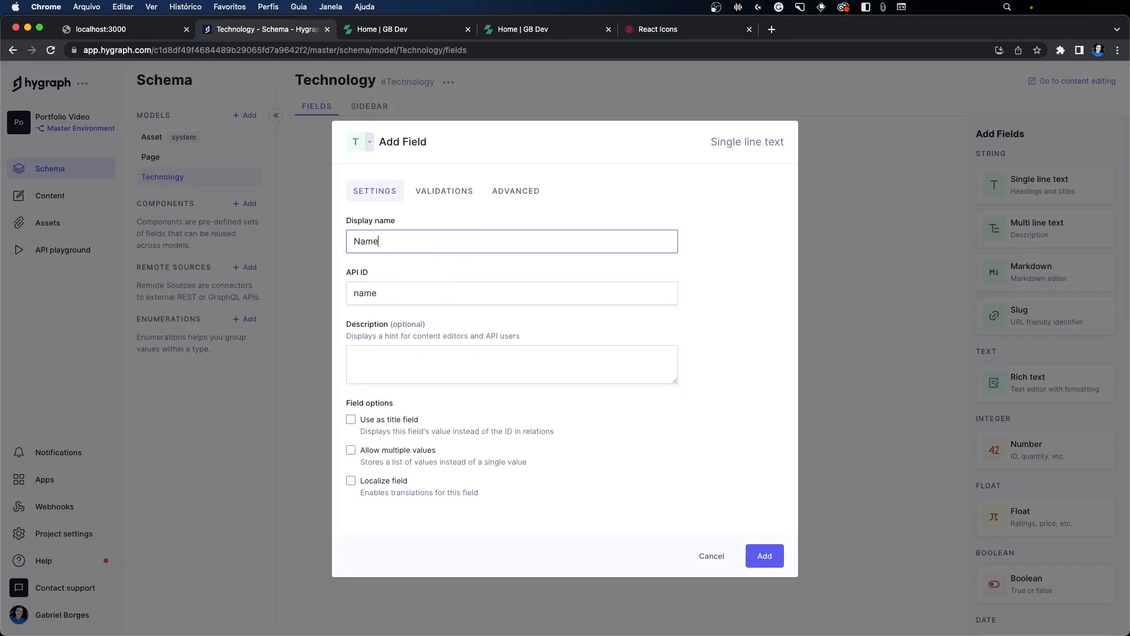
click(352, 421)
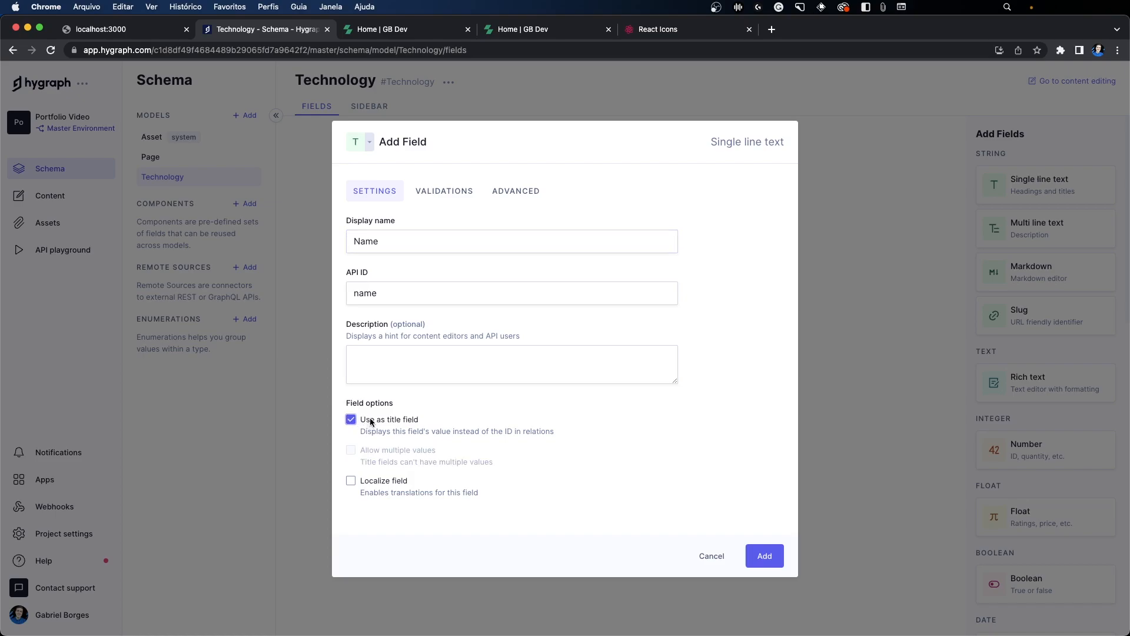
click(760, 556)
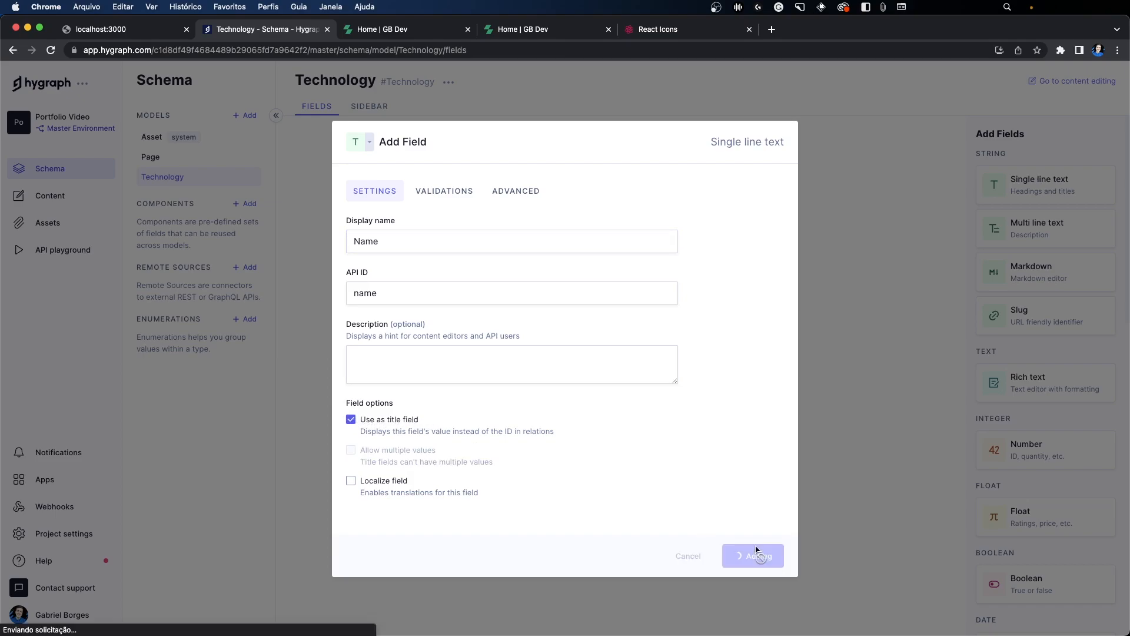
Step: Examine the icons and years of experience on the technology cards in the Conhecimentos section of the portfolio's home page
click(382, 30)
scroll(399, 200, down, 7)
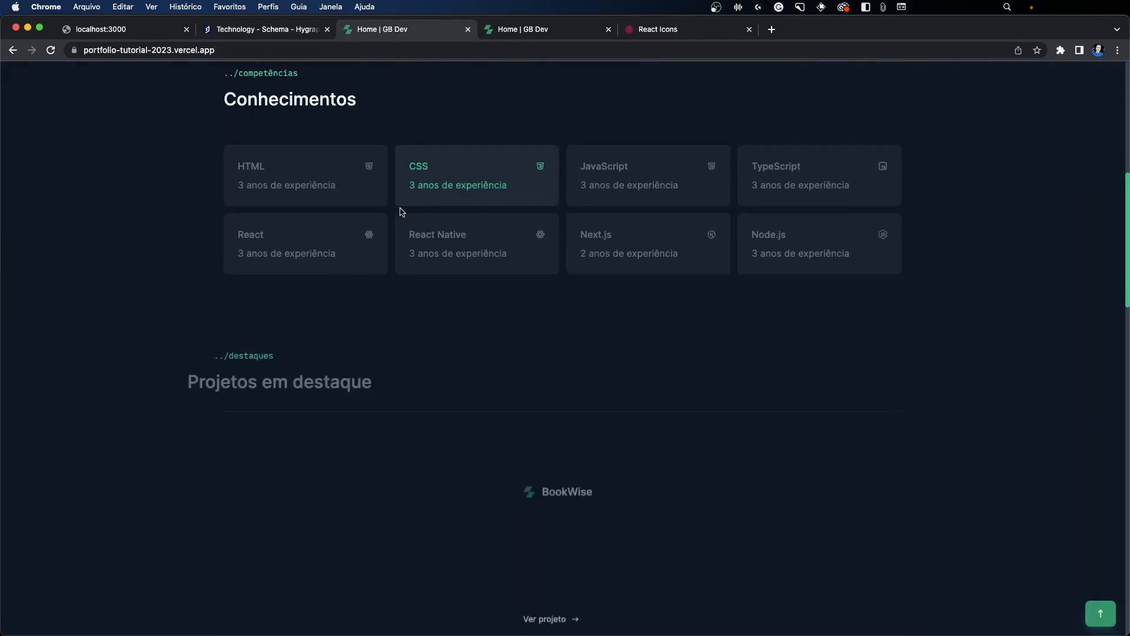
scroll(470, 204, up, 3)
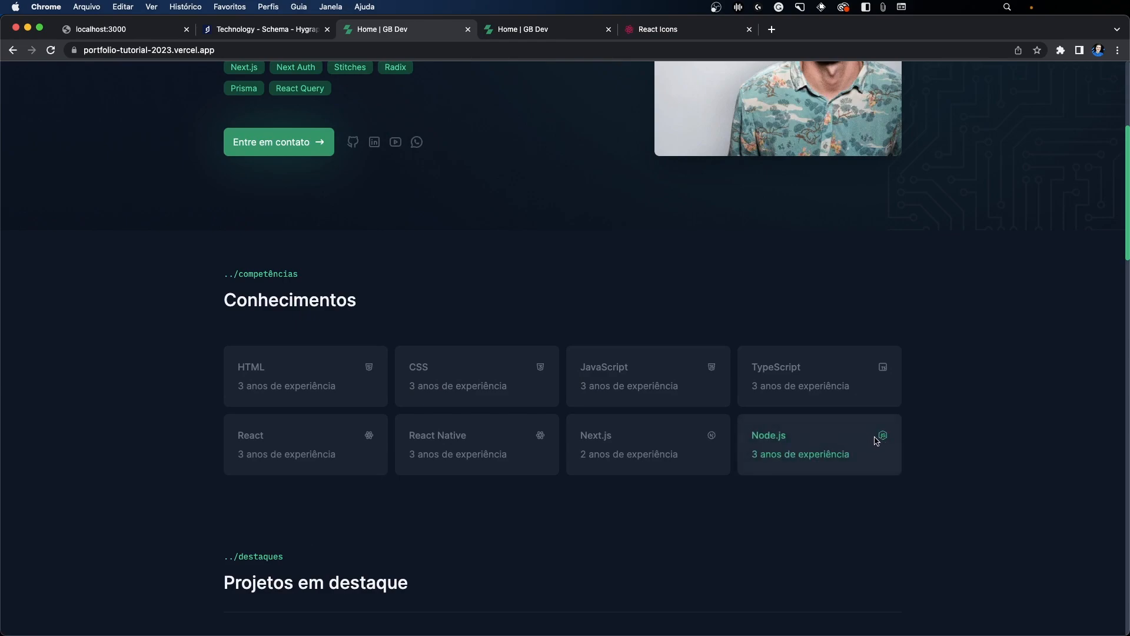
click(248, 35)
click(417, 29)
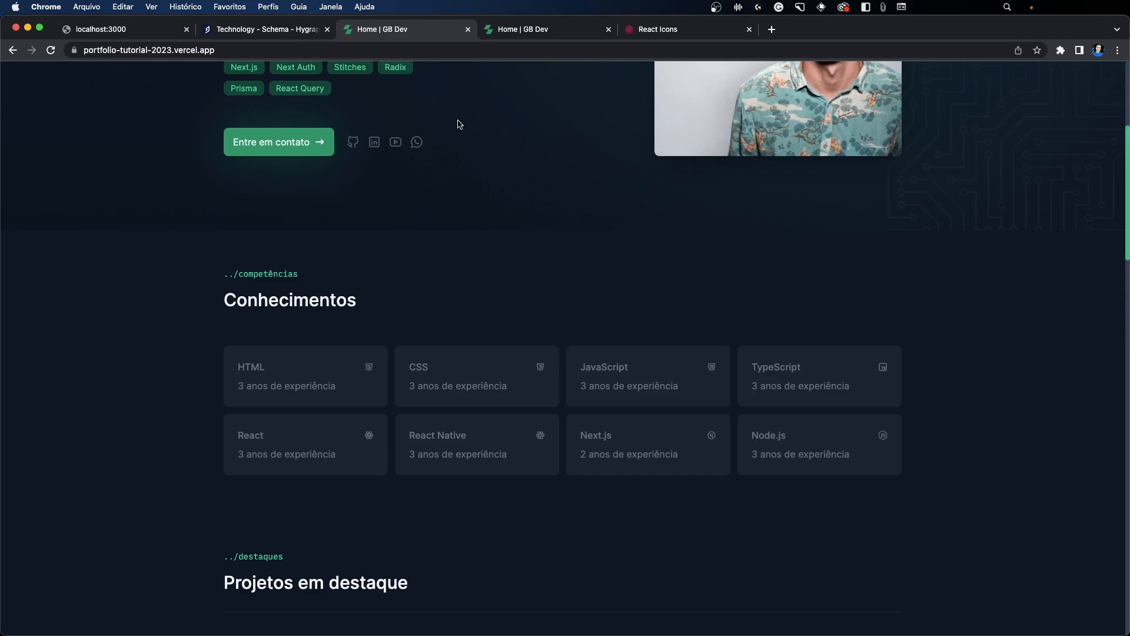
drag(226, 294, 369, 297)
click(376, 297)
click(274, 29)
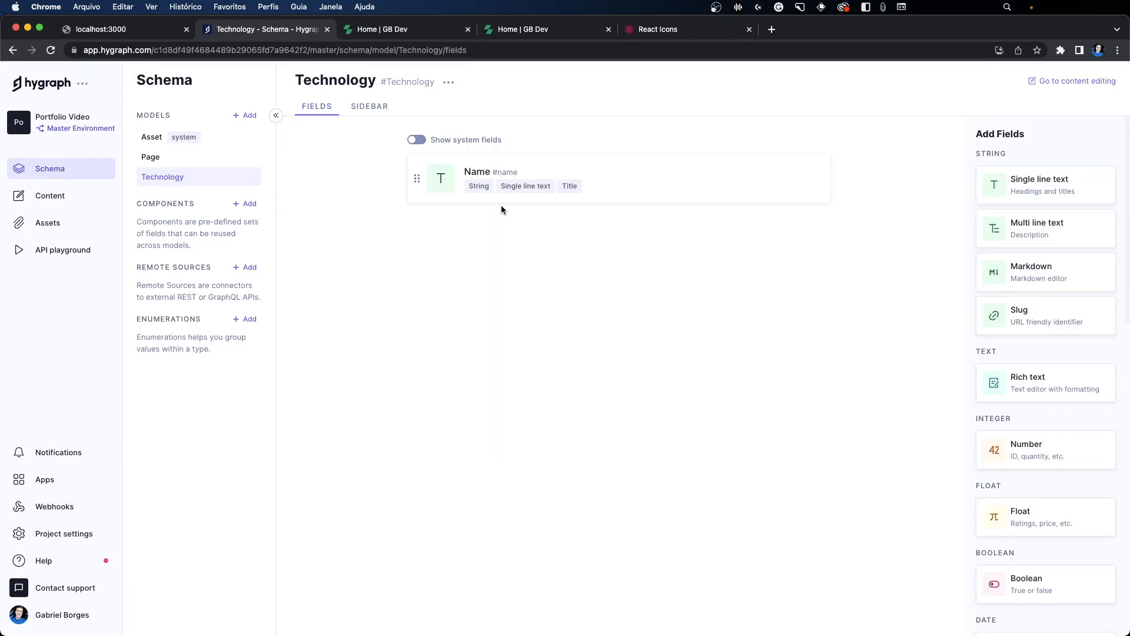
click(392, 29)
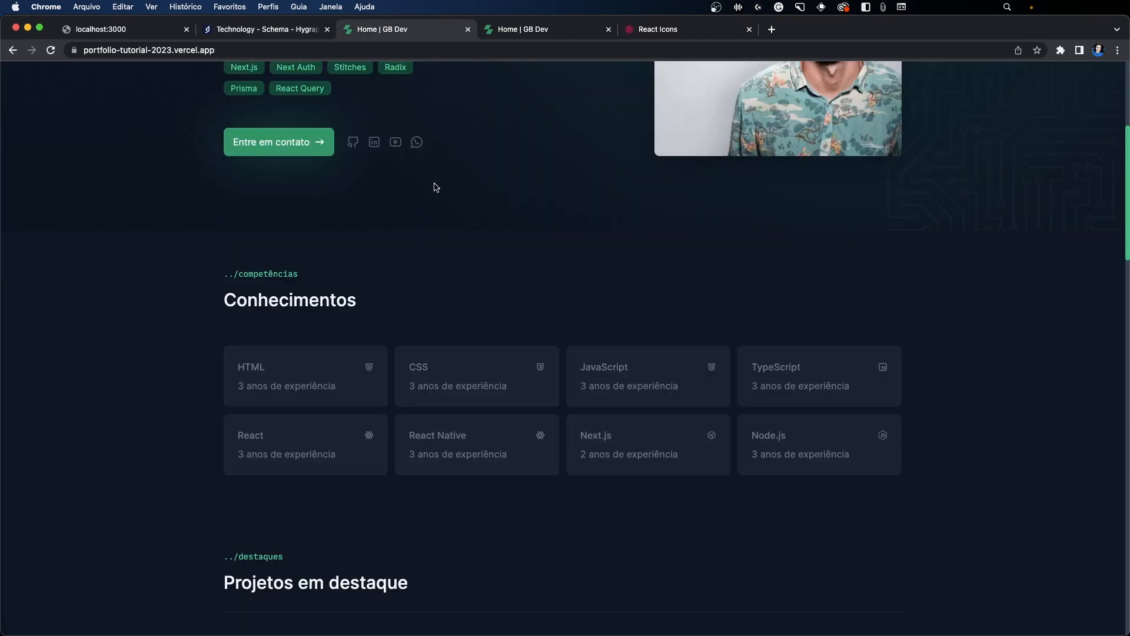
Step: Search the React Icons site for tbbrandgit, after trying github and tbgi
click(642, 34)
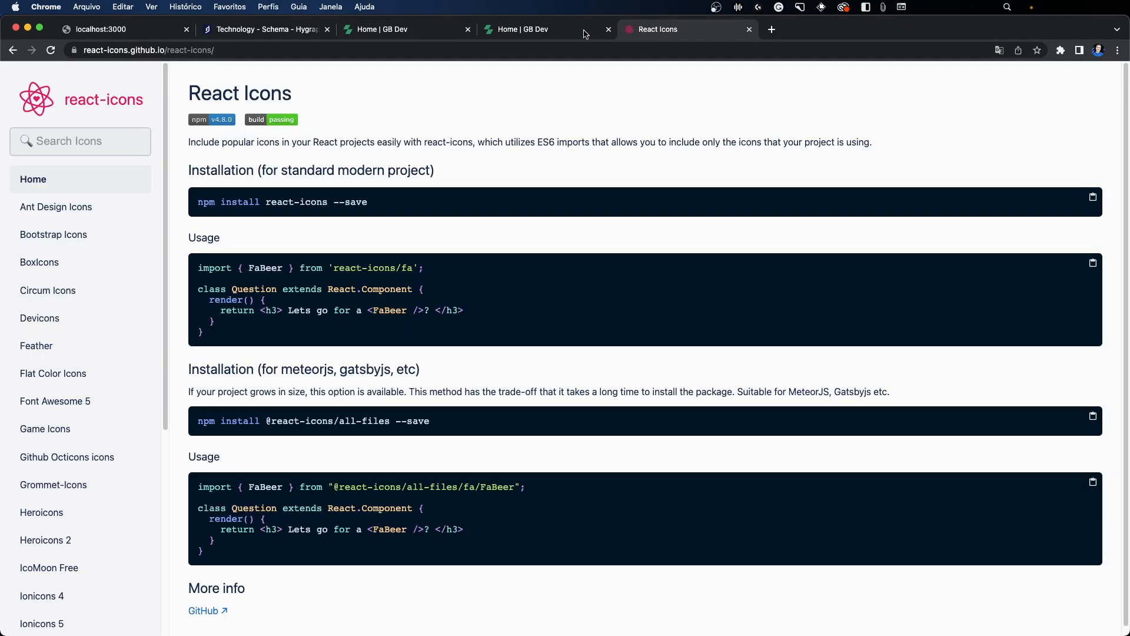
click(397, 33)
click(680, 34)
click(118, 142)
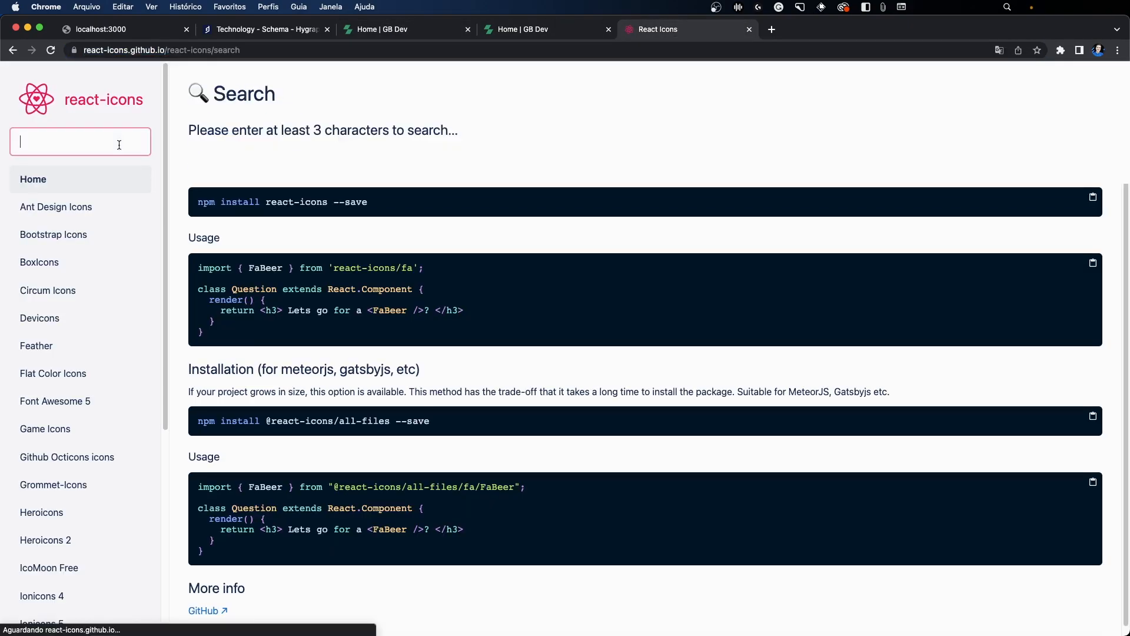
text(github)
key(super+a)
text(tbgi)
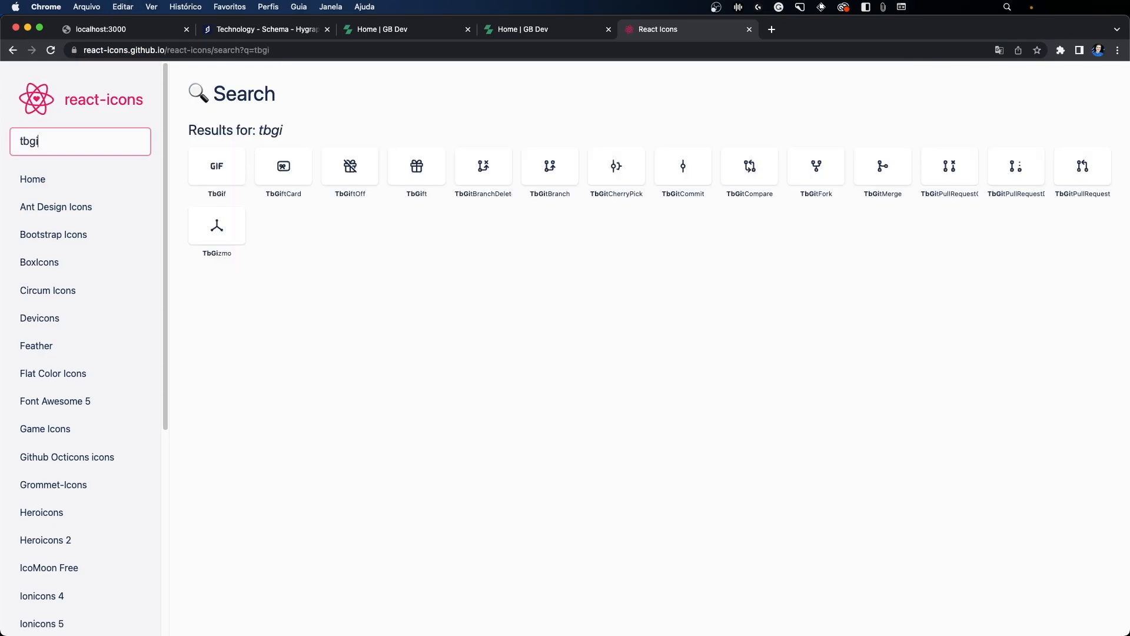
key(super+a)
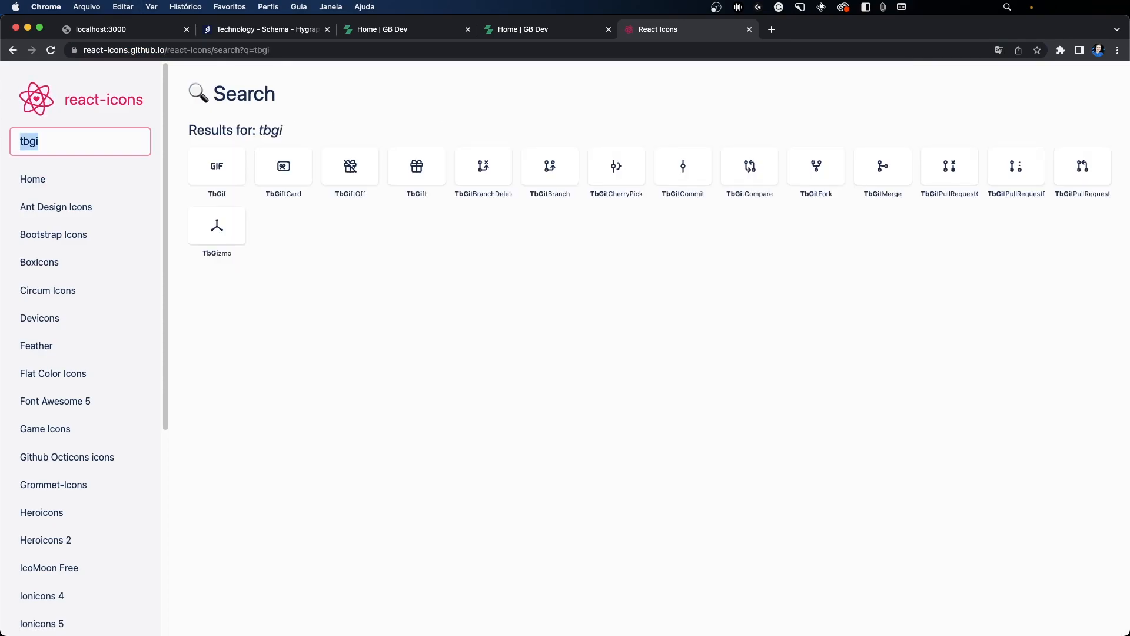
text(tbbrandgit)
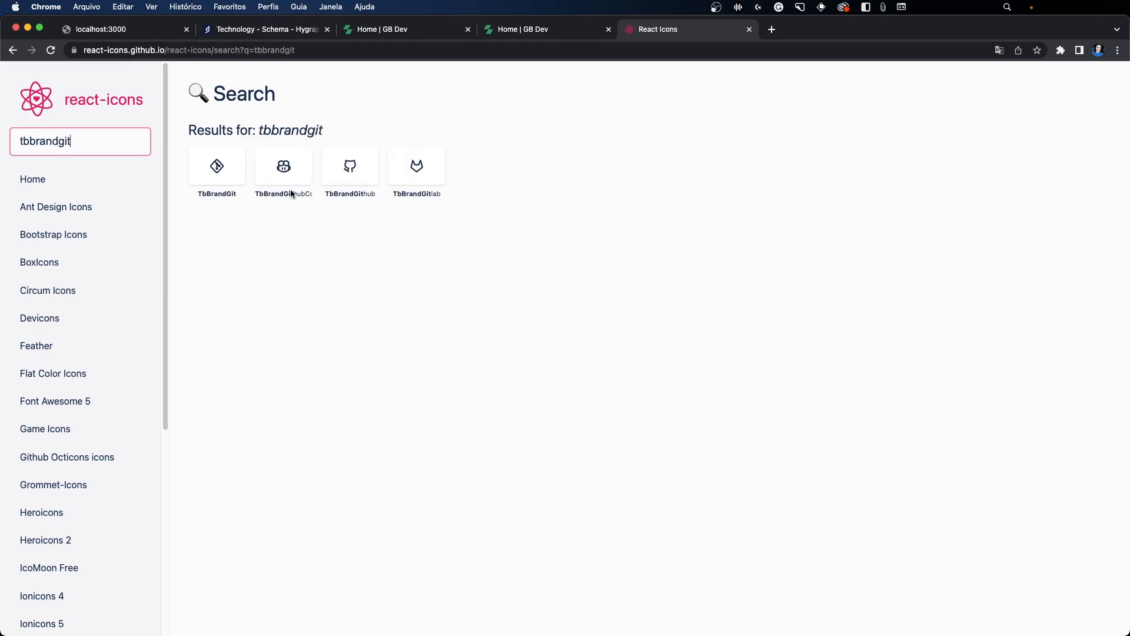
Step: Inspect the TbBrandGithub icon and open its svg element as editable HTML with the whole markup selected
right_click(356, 163)
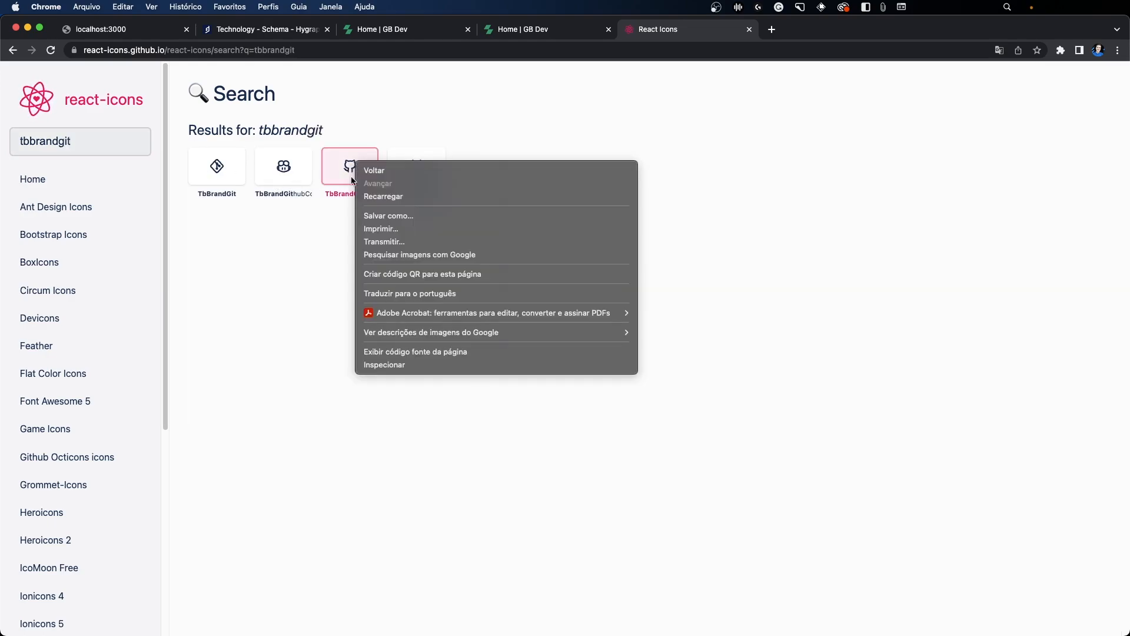
click(412, 360)
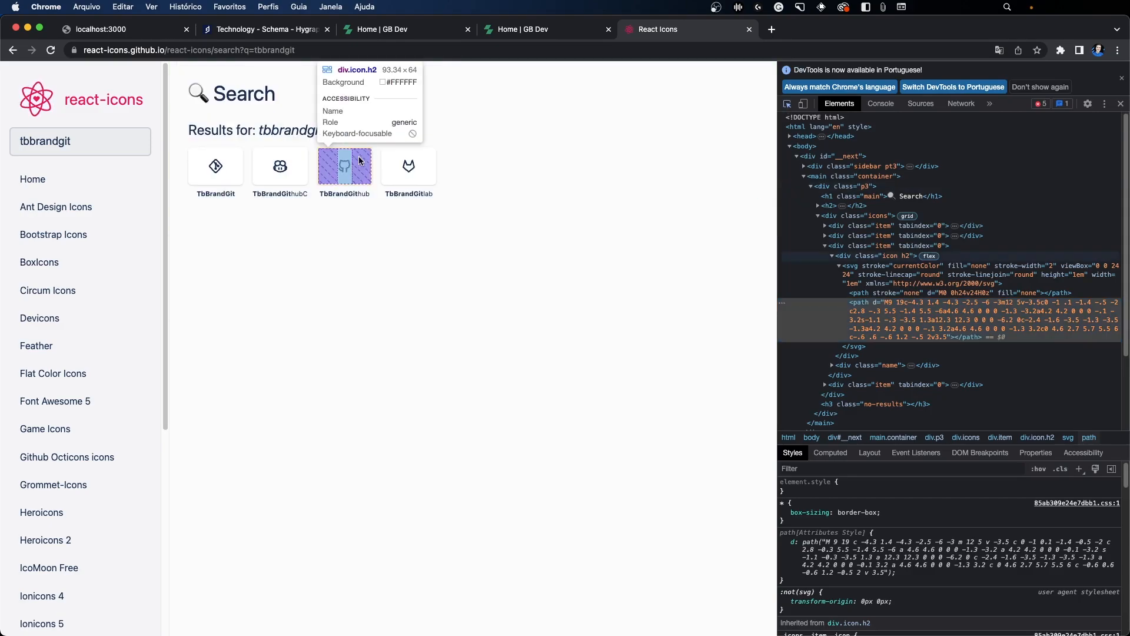
click(876, 275)
right_click(876, 274)
click(906, 306)
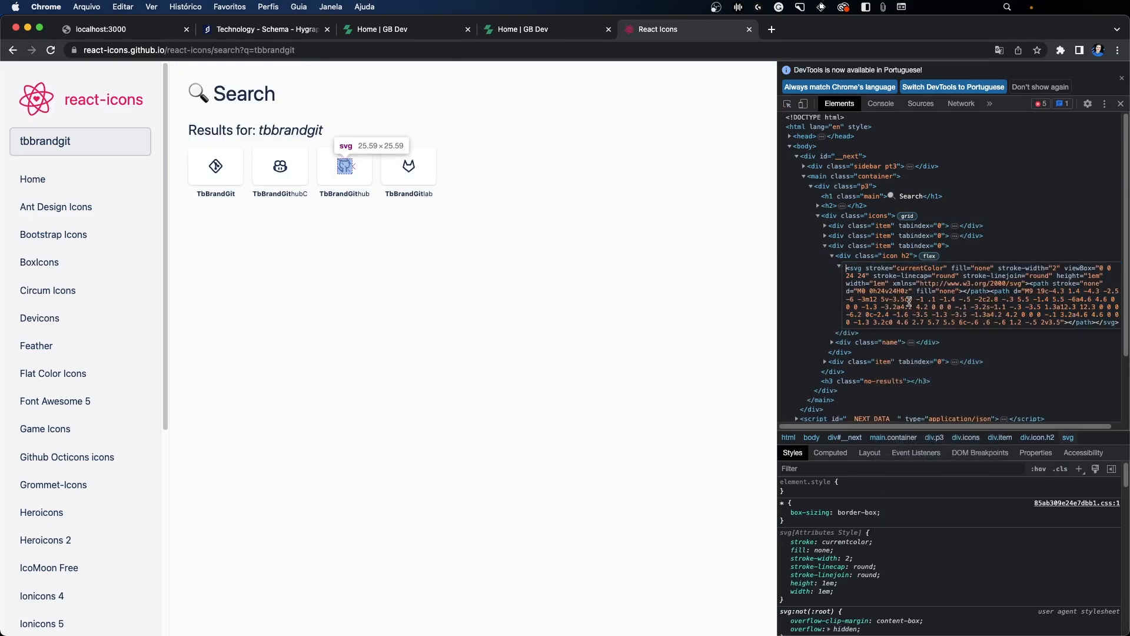
scroll(896, 287, down, 3)
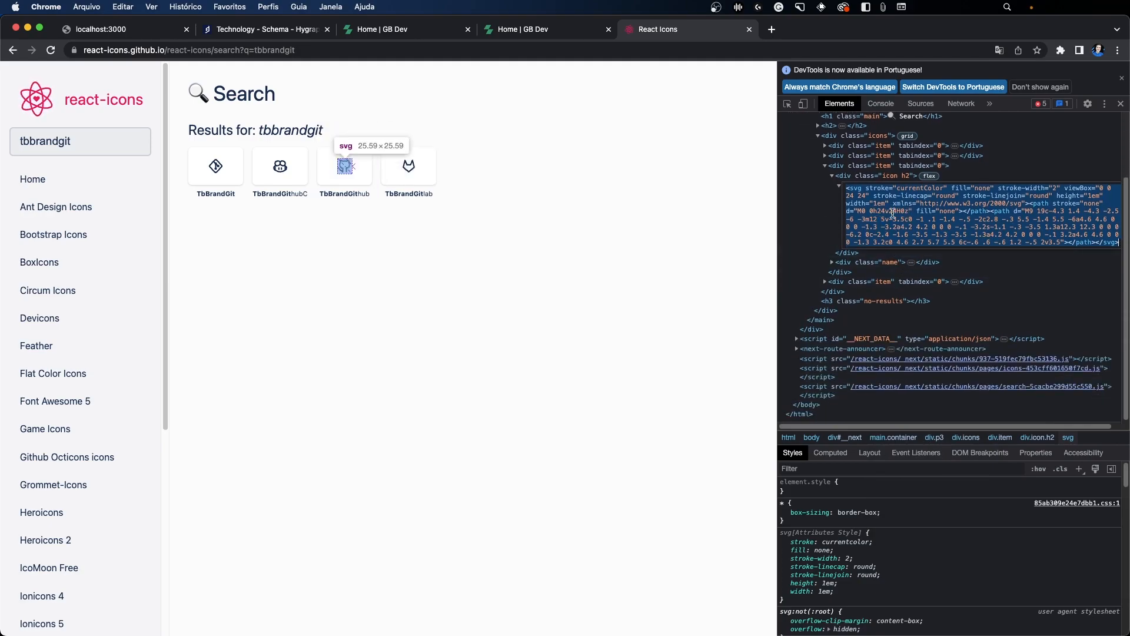
Step: Add a multi line text field named Icon SVG with API ID iconSvg to the Technology model in Hygraph
click(231, 29)
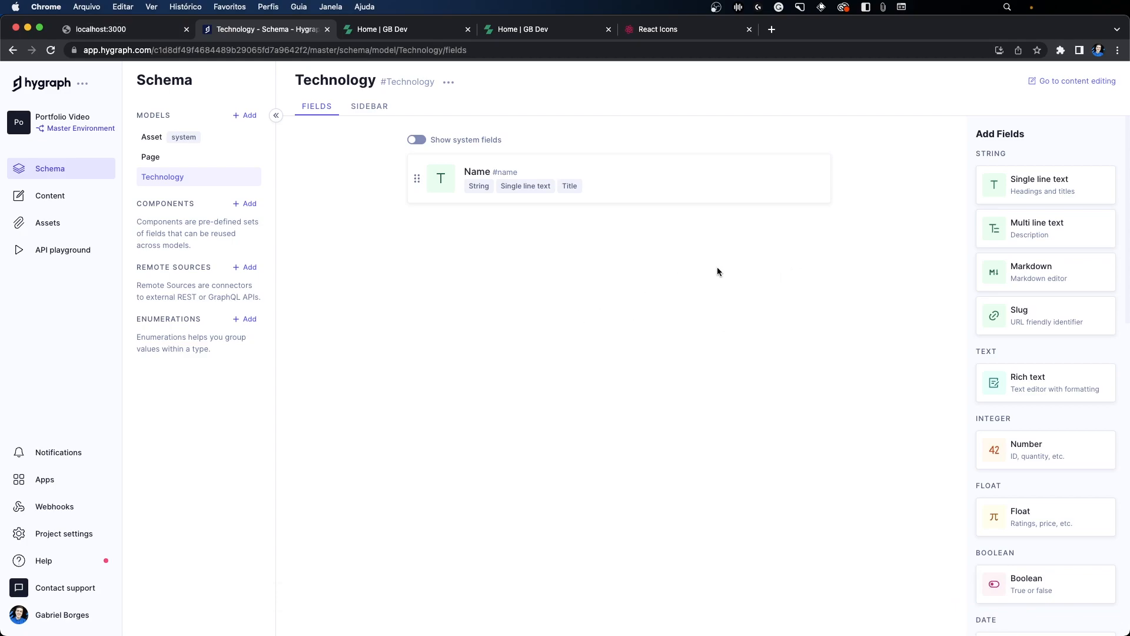
scroll(1022, 325, down, 2)
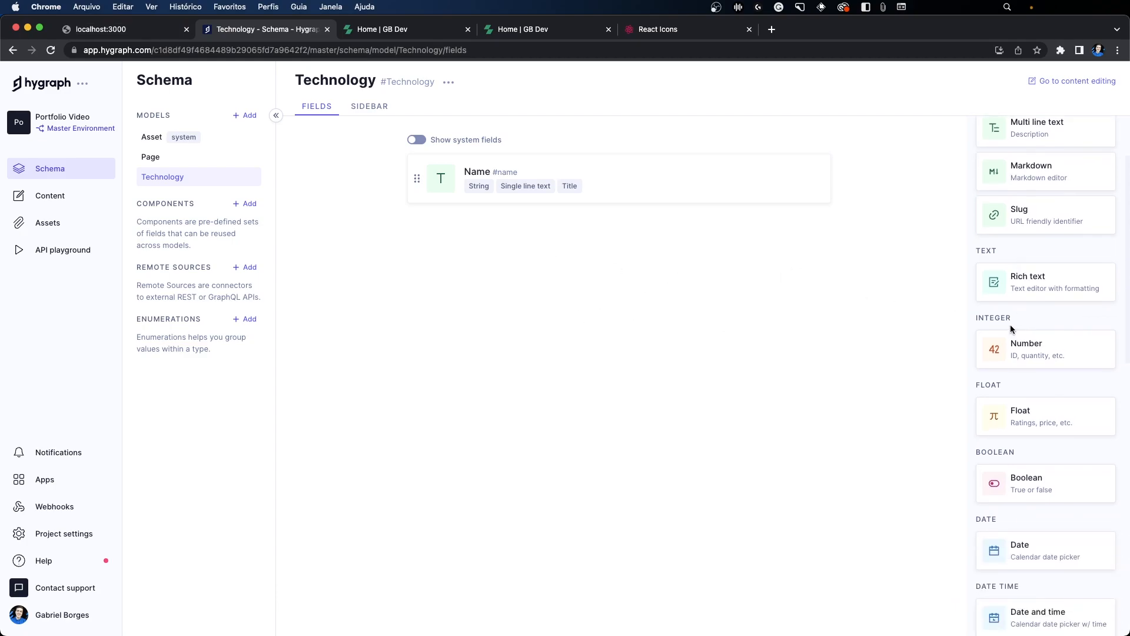
scroll(1010, 312, down, 2)
scroll(1016, 482, up, 2)
scroll(1026, 338, up, 2)
scroll(1025, 347, down, 9)
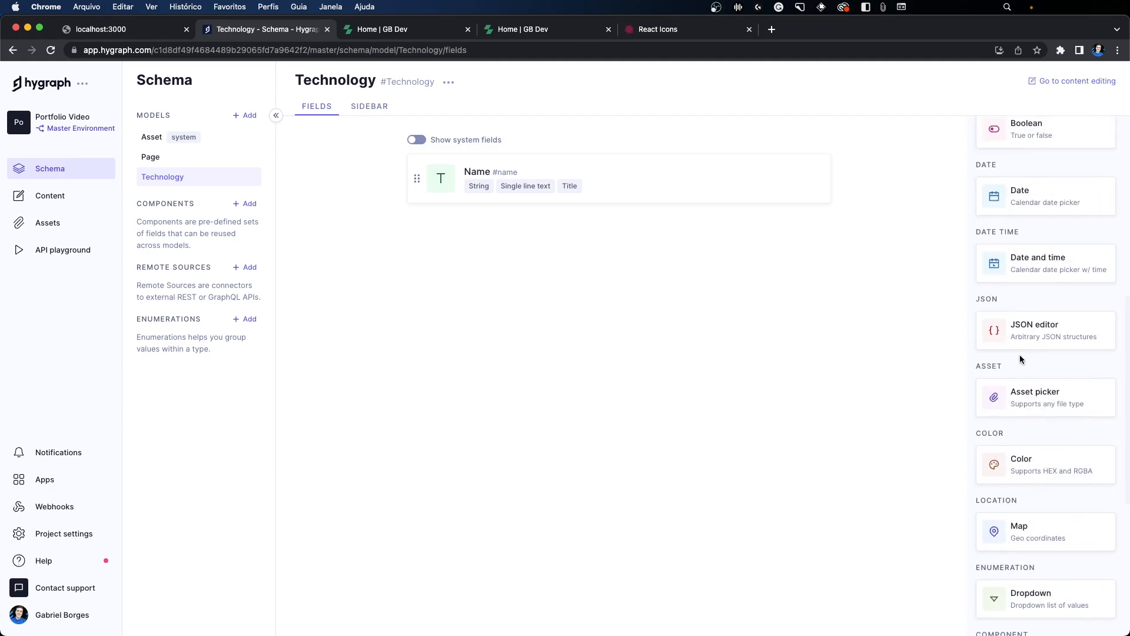
scroll(1005, 343, up, 1)
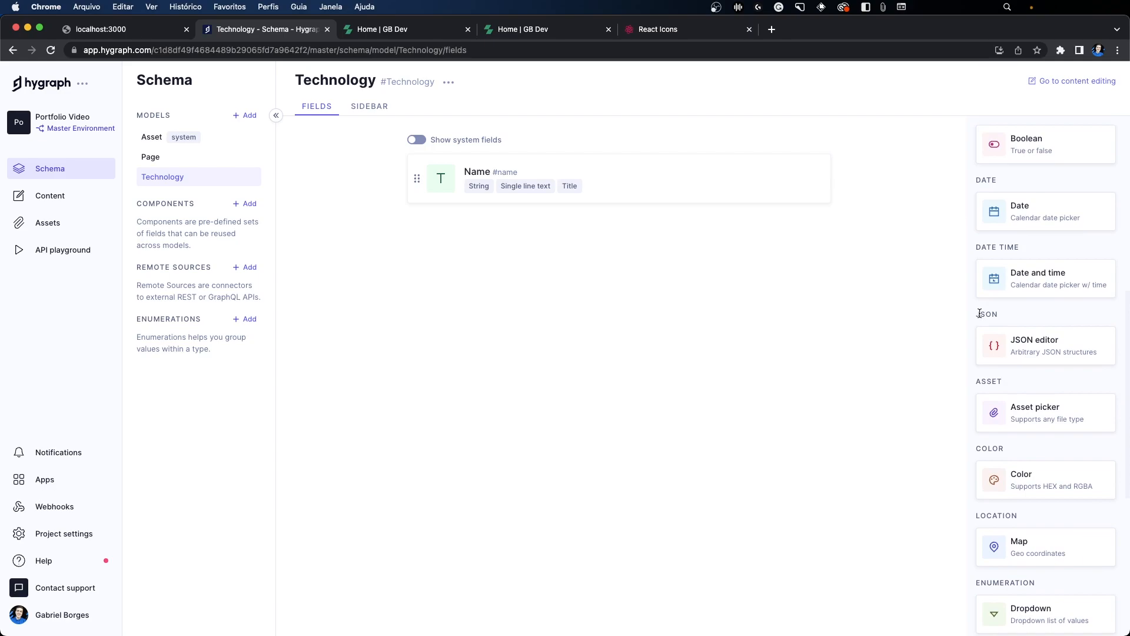
scroll(974, 313, up, 2)
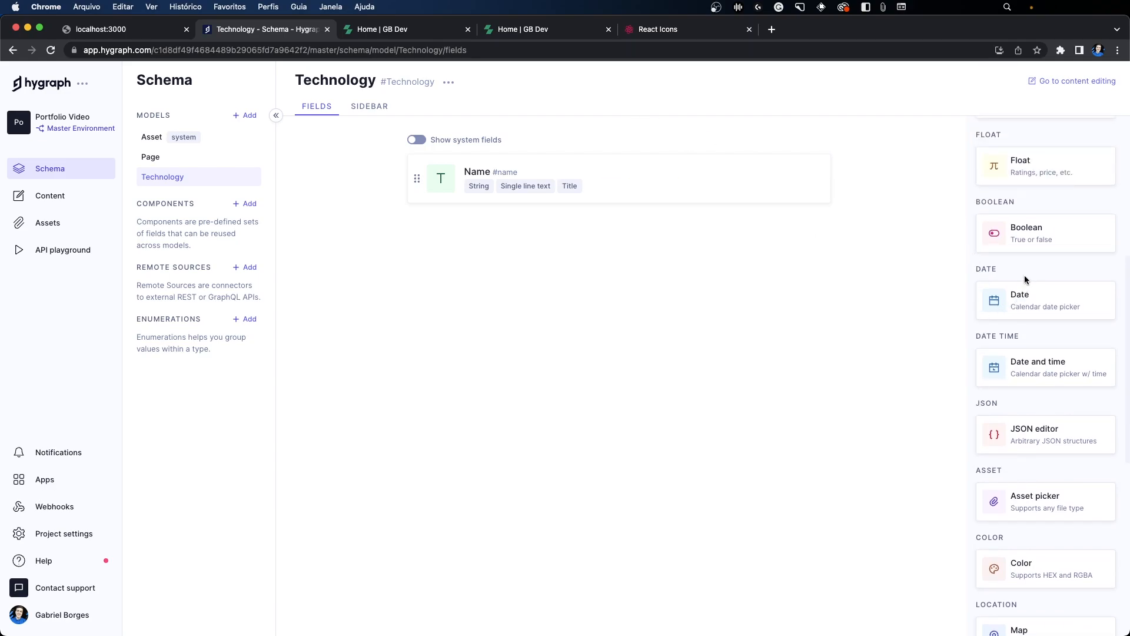
scroll(1020, 243, up, 5)
click(1023, 228)
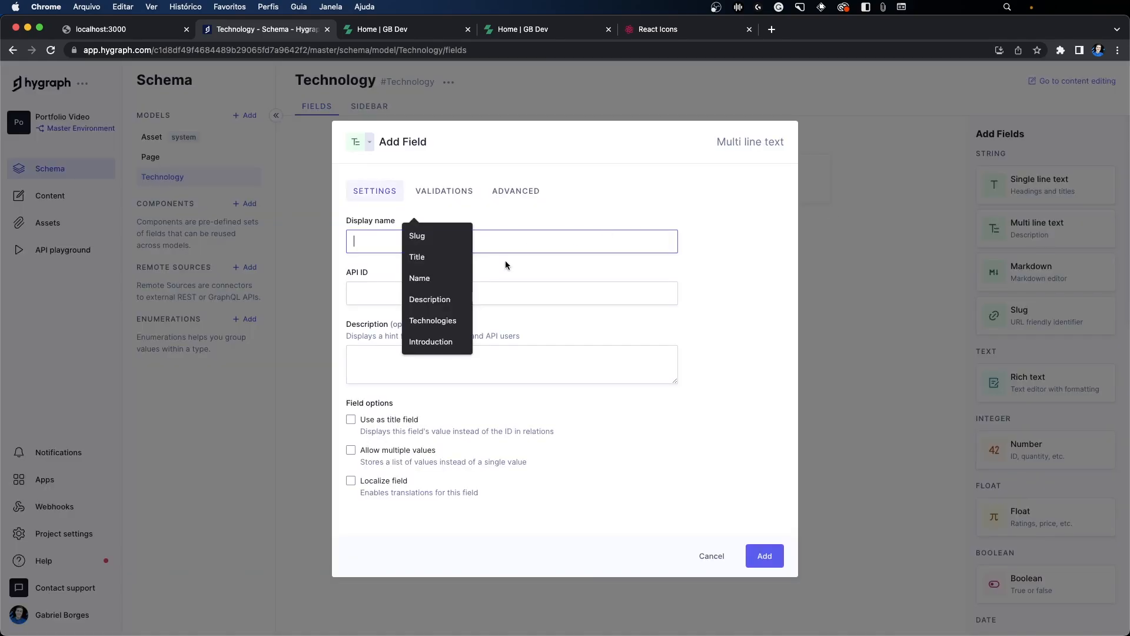
text(Icon SVG)
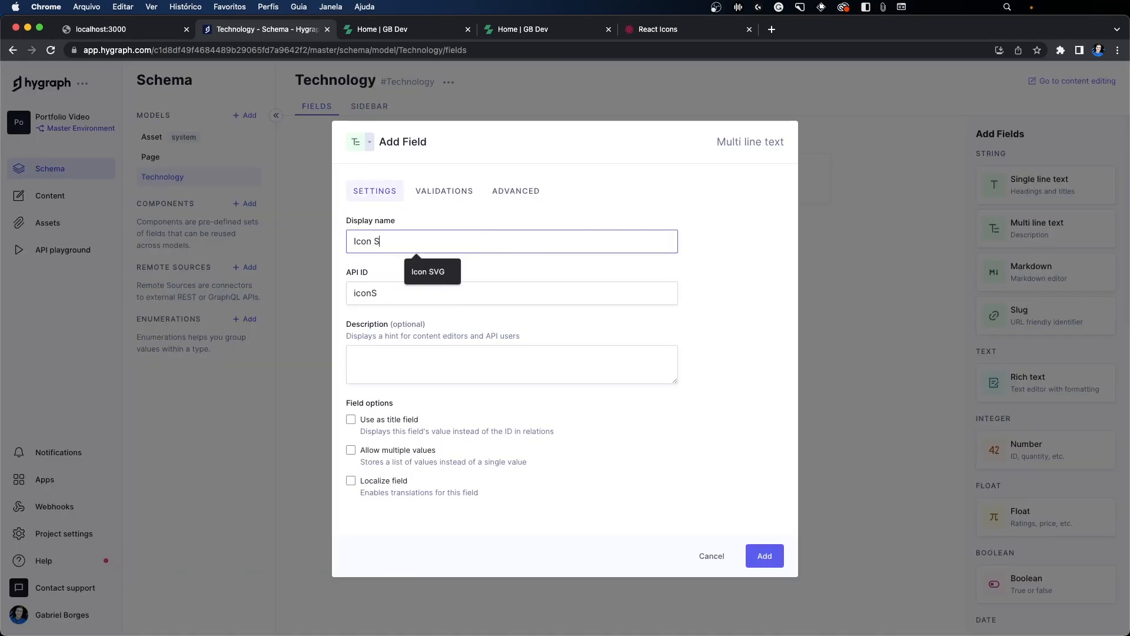
click(778, 557)
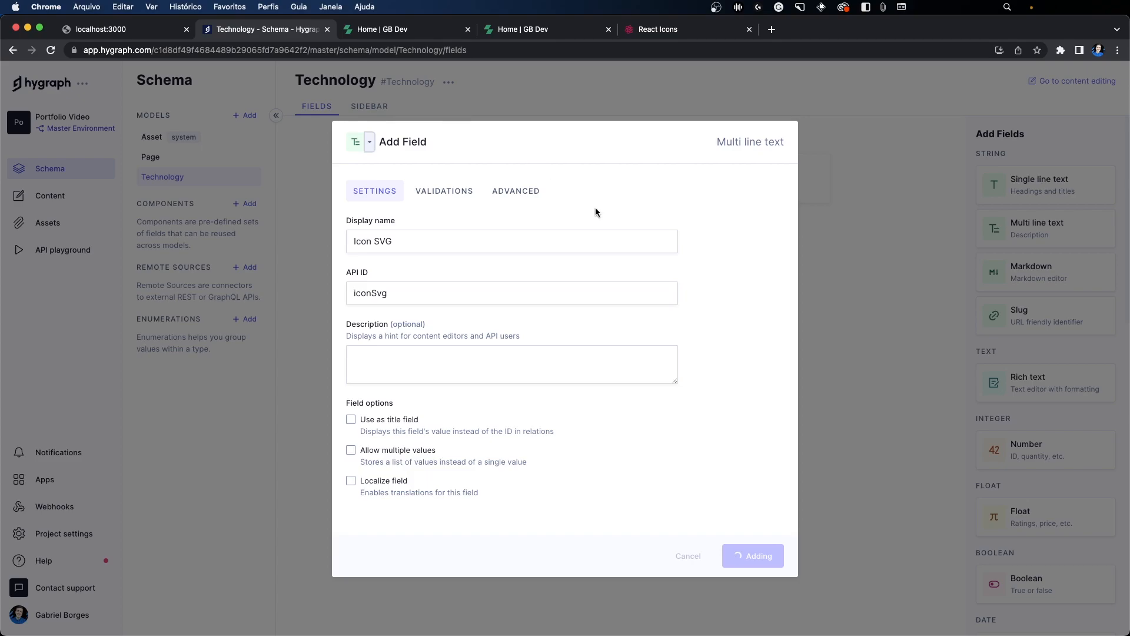
Step: Check the experience lines on the Conhecimentos cards and add a date field named Start Date with API ID startDate to the Technology model
click(421, 30)
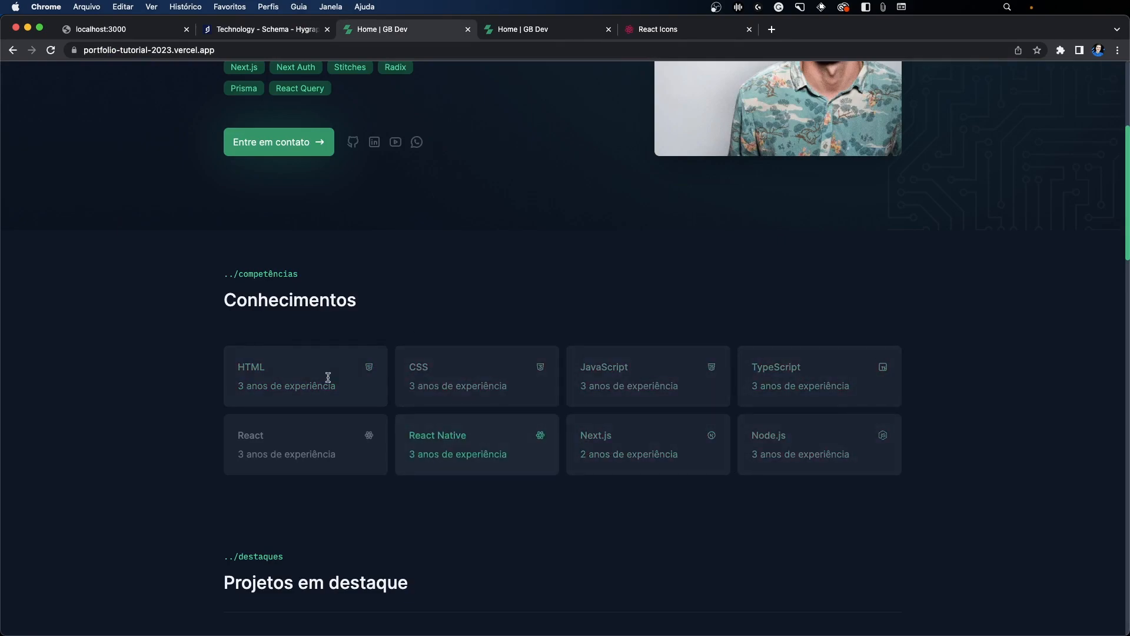
click(285, 30)
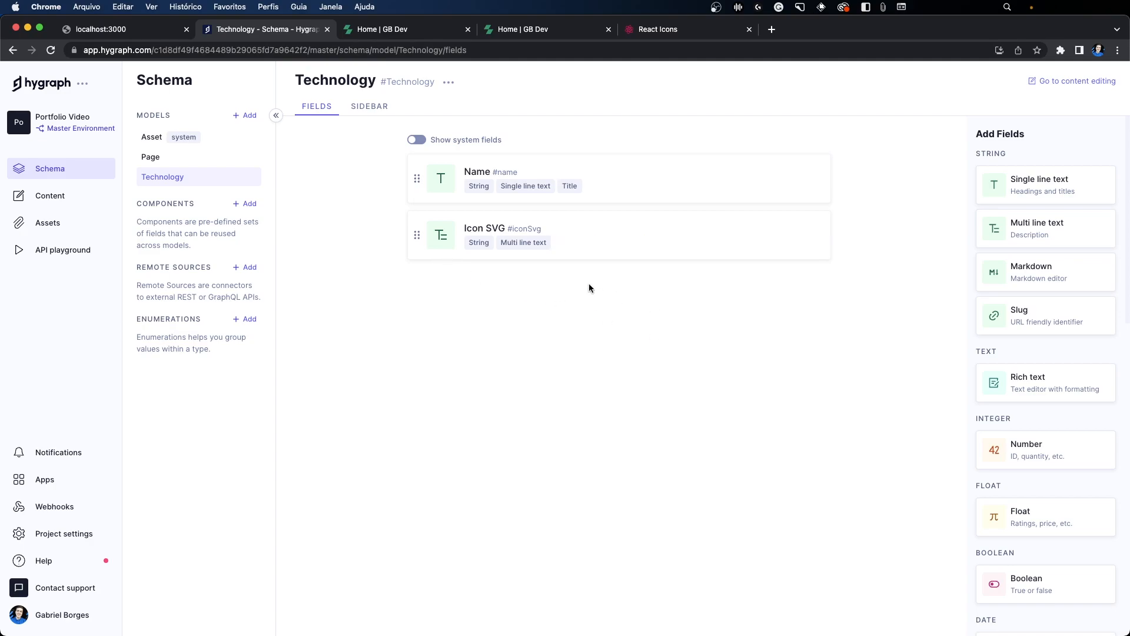
click(402, 33)
click(242, 29)
scroll(1009, 318, down, 5)
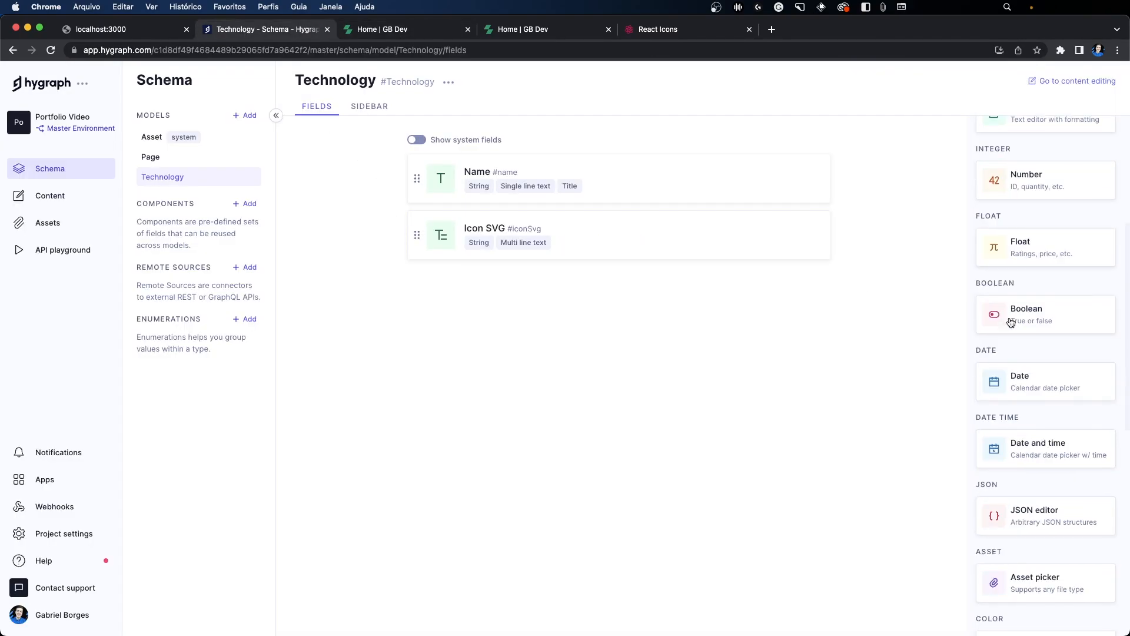
click(1016, 387)
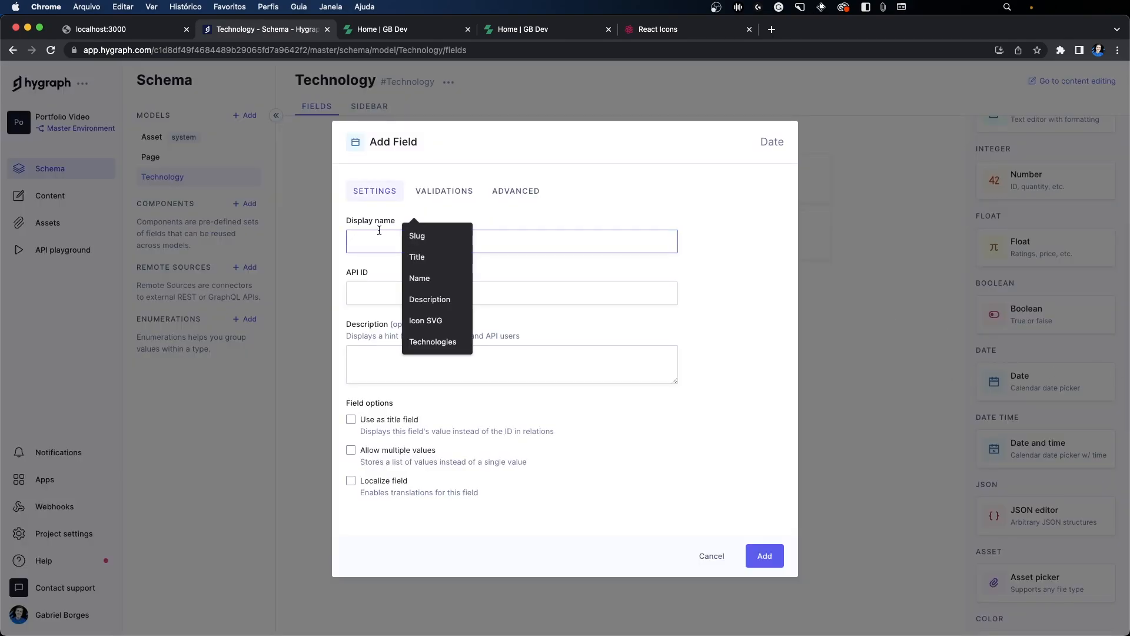
text(Start Date)
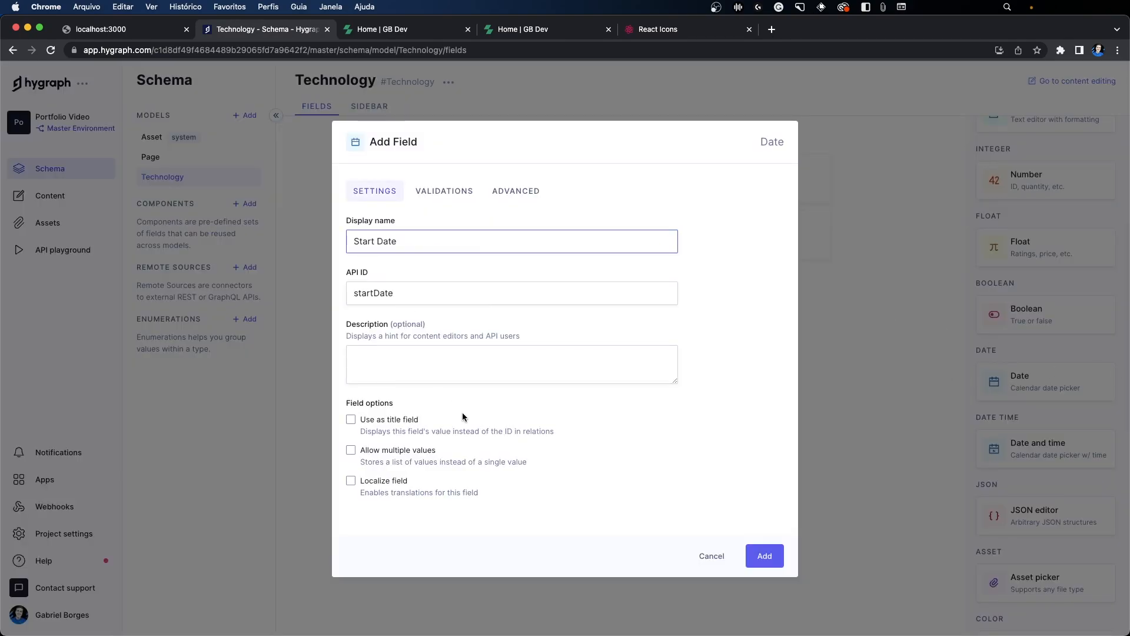
click(765, 556)
Step: Compare the Conhecimentos cards and the introduction's technology tags on the portfolio's home page with the Technology model's fields
click(406, 34)
scroll(429, 234, down, 1)
drag(233, 373, 342, 375)
drag(409, 368, 848, 378)
click(601, 277)
click(247, 29)
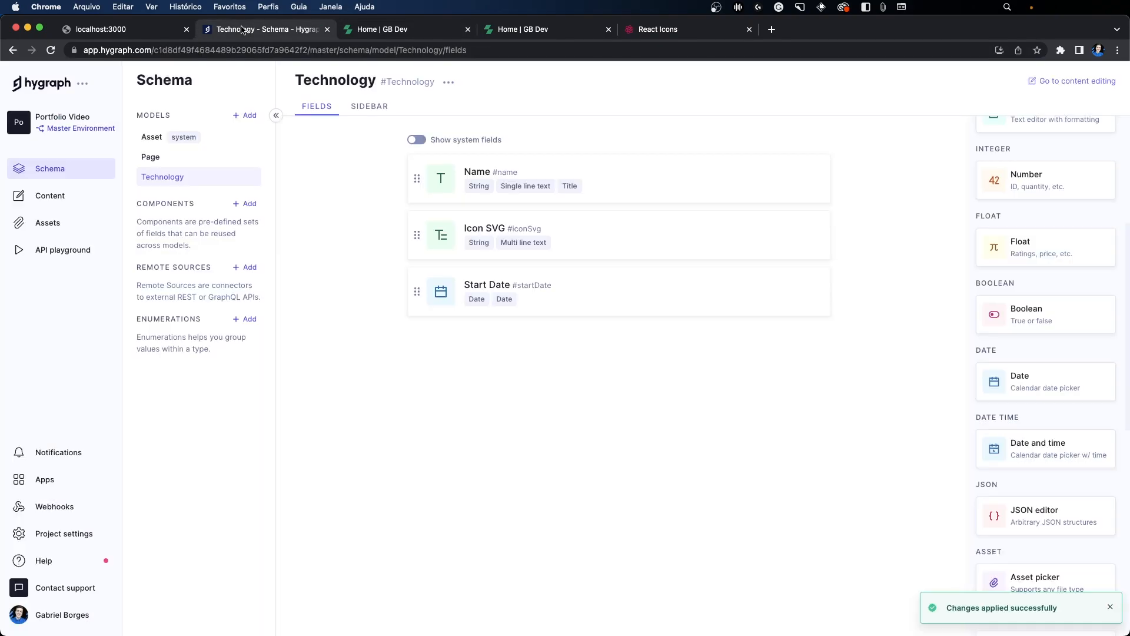
click(382, 29)
scroll(443, 137, down, 1)
scroll(443, 137, down, 1)
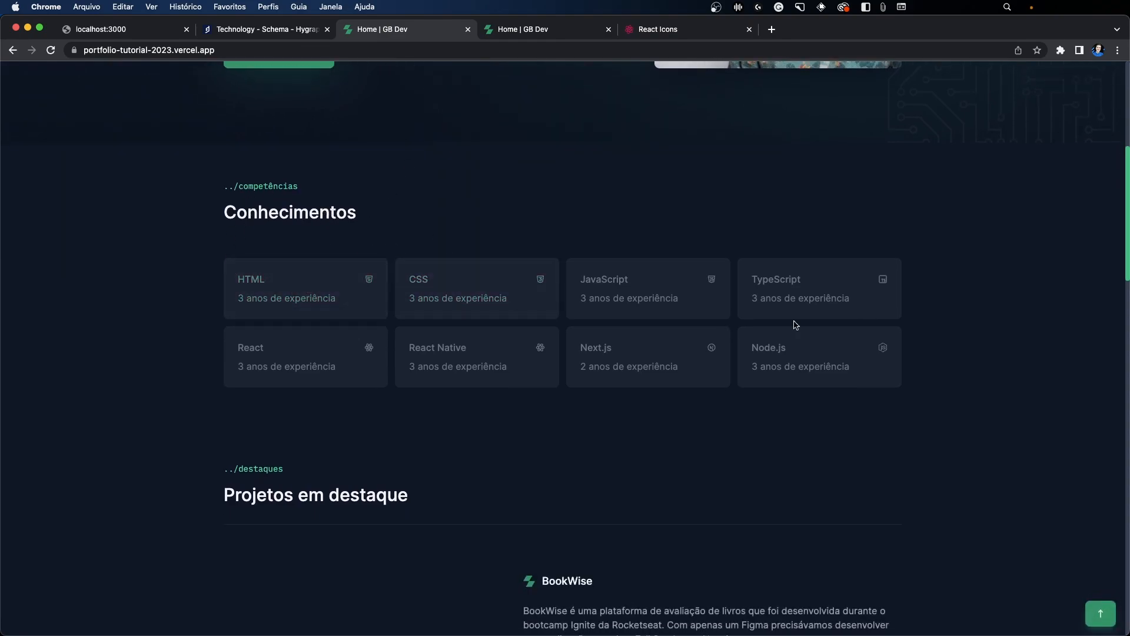
click(300, 28)
click(383, 29)
scroll(462, 276, up, 6)
drag(296, 329, 375, 371)
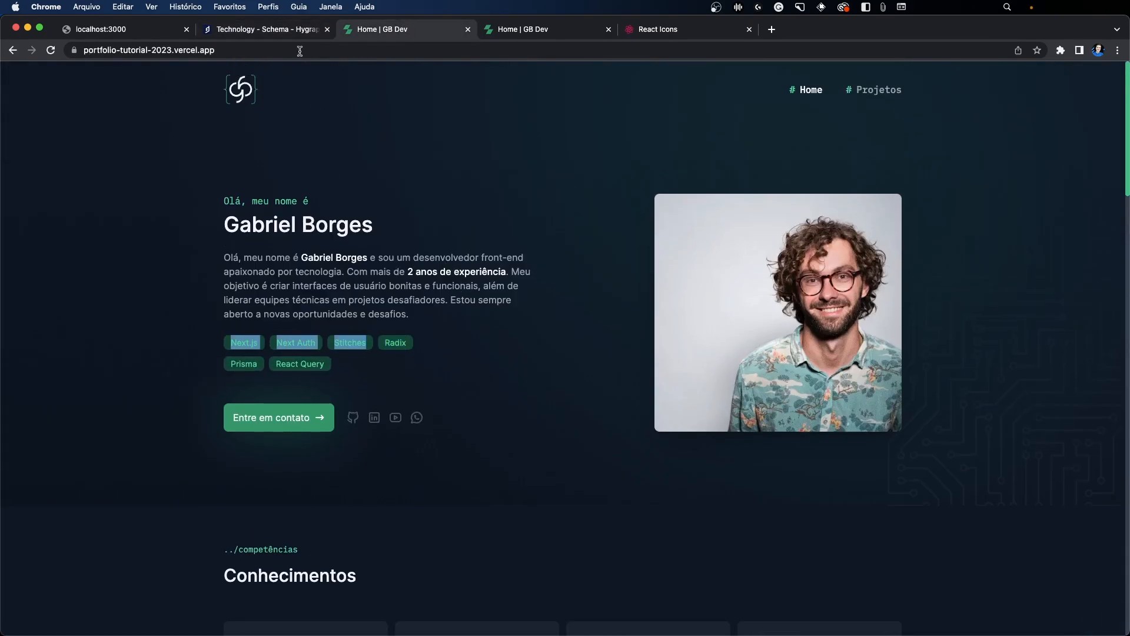
click(275, 28)
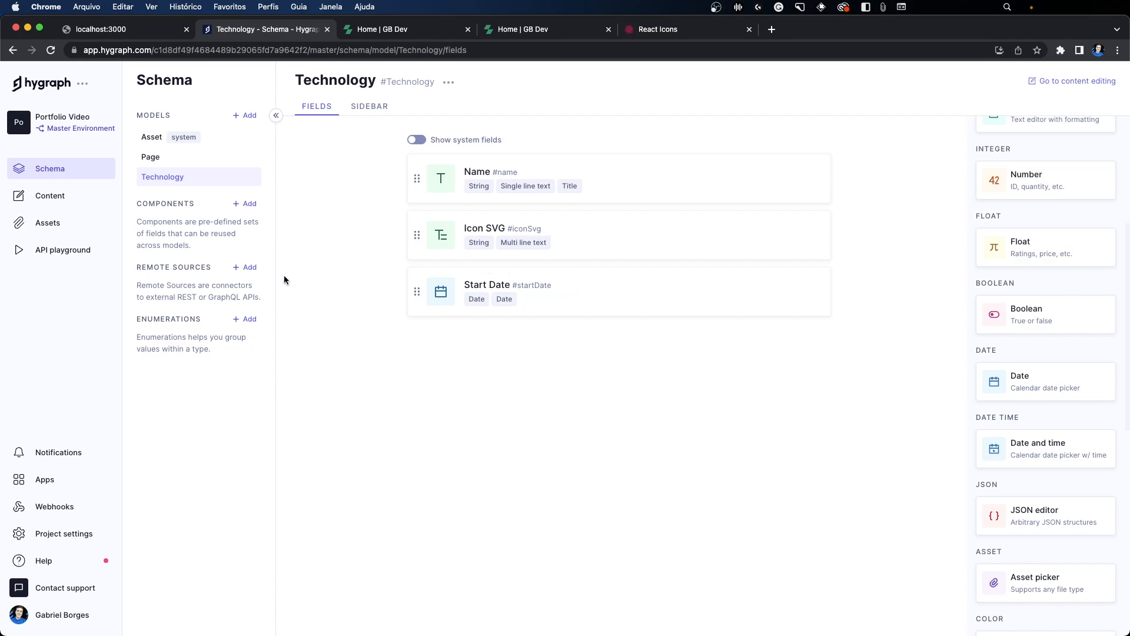
Step: Start a one-way reference field on the Page model that references Technology and allows multiple Technologies per Page
click(159, 160)
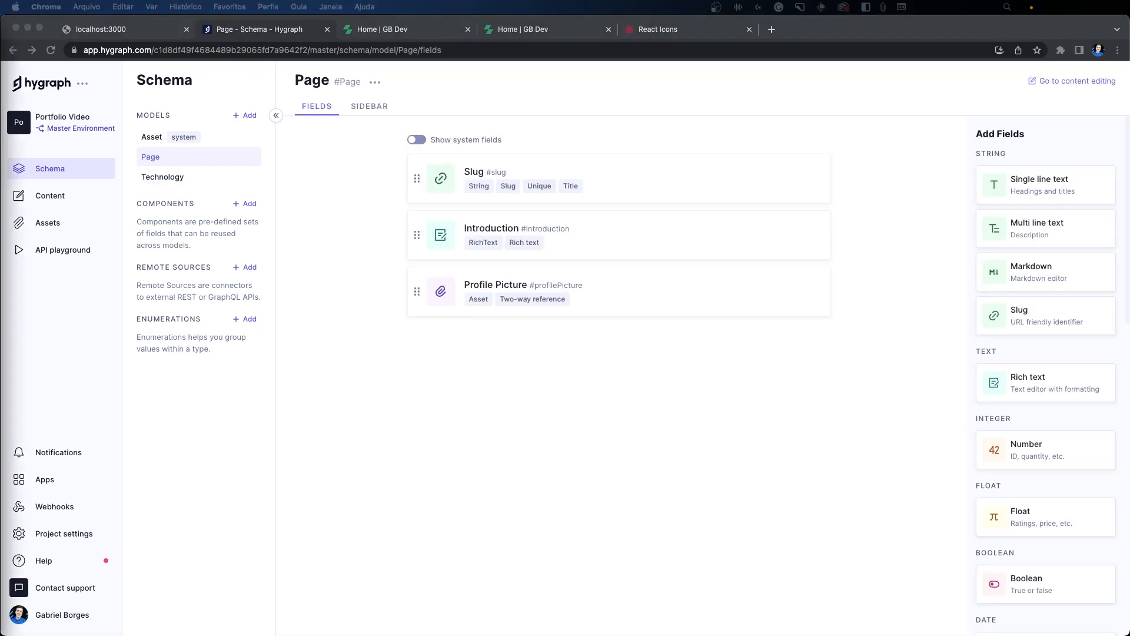
click(743, 375)
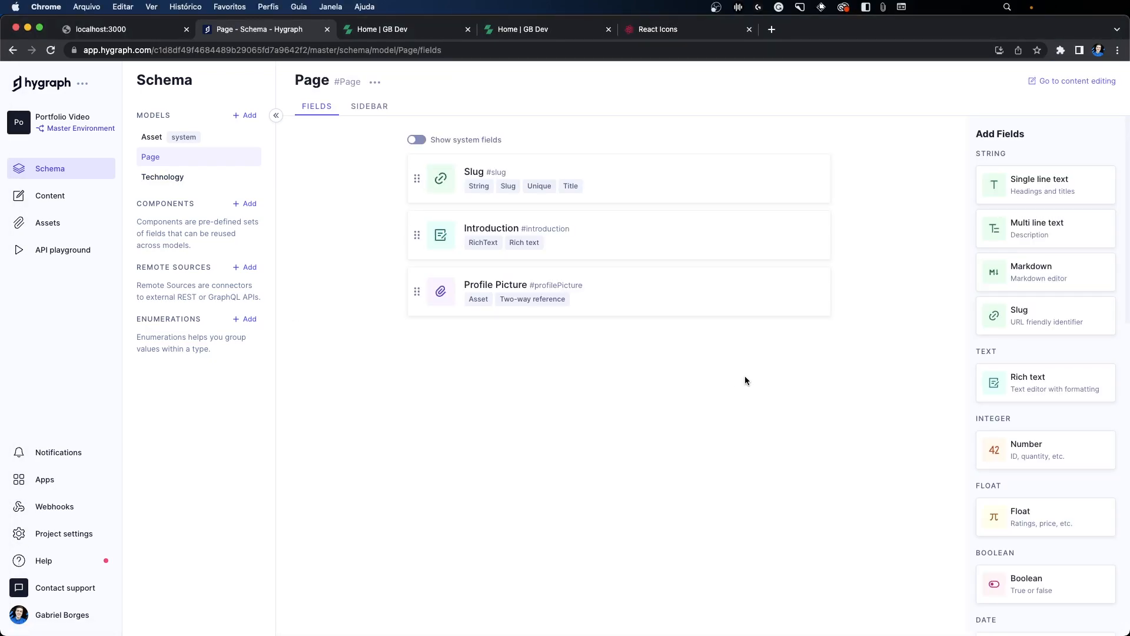
scroll(1096, 428, down, 10)
scroll(1069, 439, down, 6)
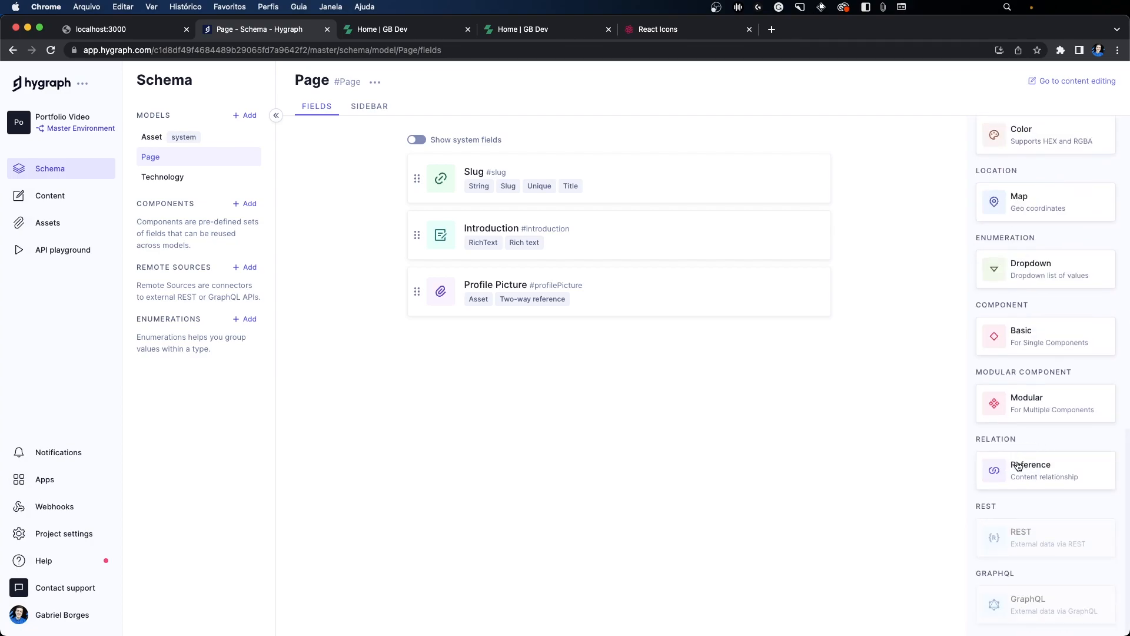
click(1044, 474)
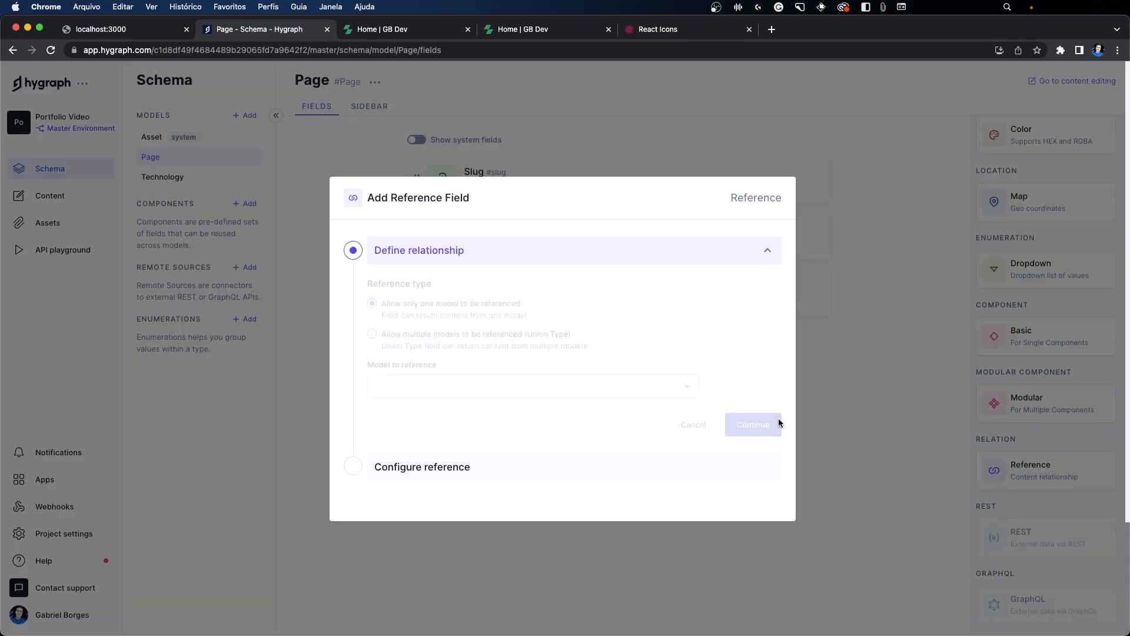
click(383, 379)
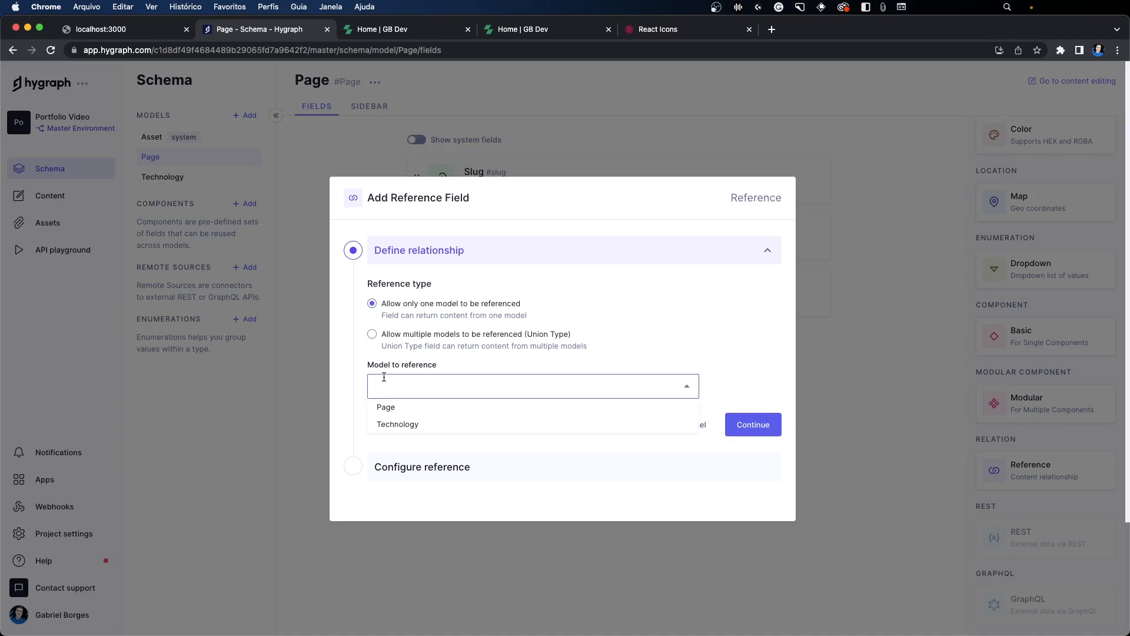
click(397, 424)
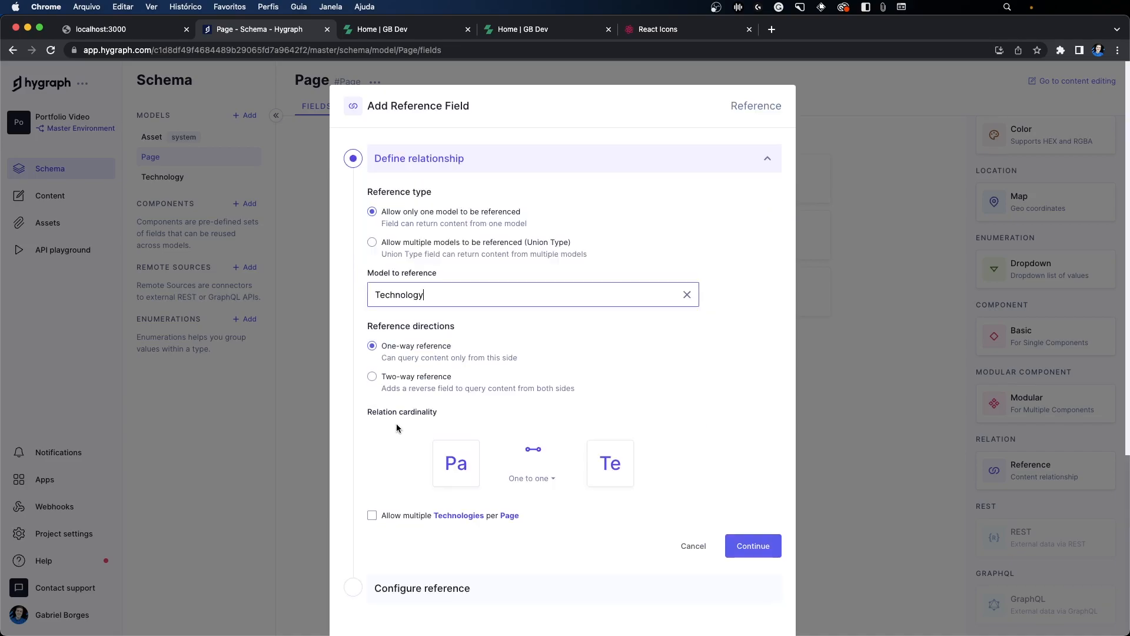
click(373, 495)
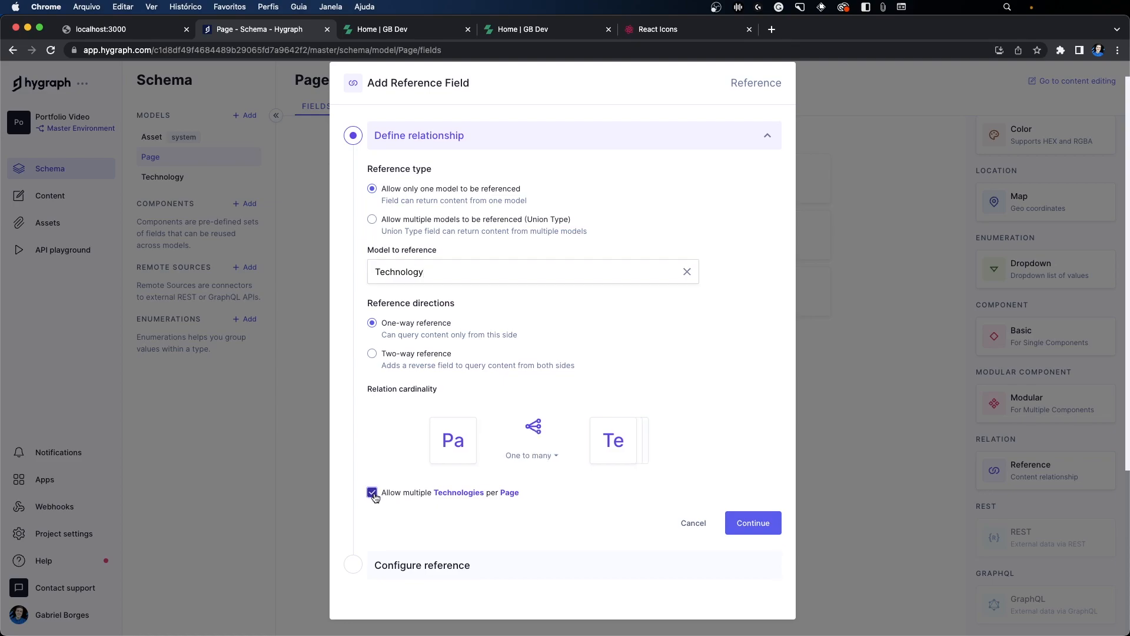
click(768, 548)
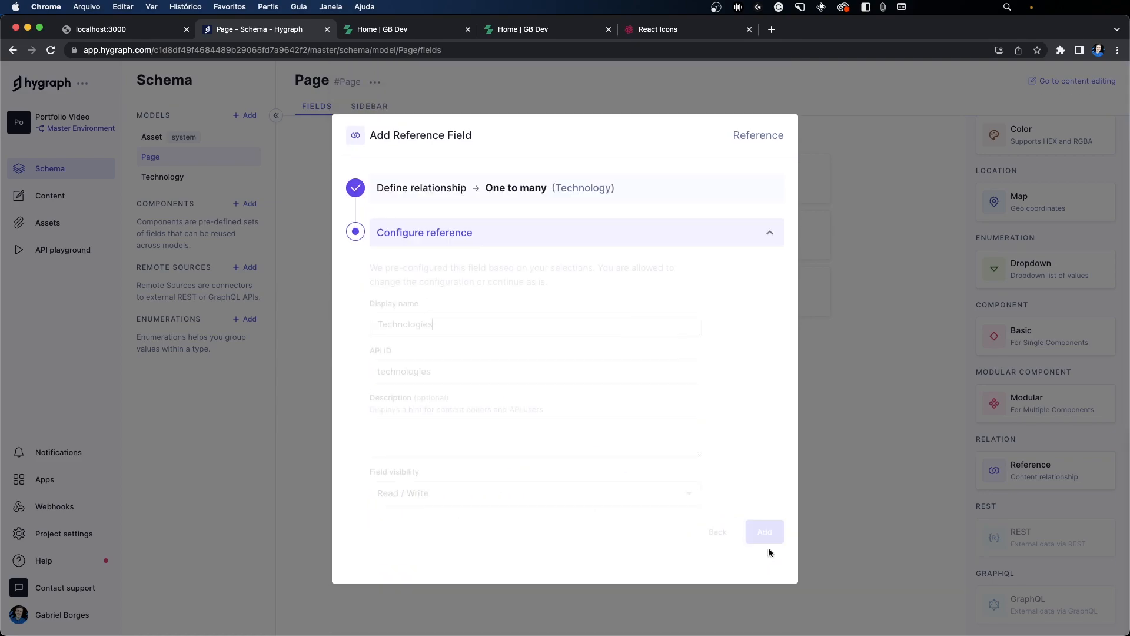
Step: Name the reference field Intro Technologies, keep the API ID technologies, and add it to the Page model
double_click(447, 323)
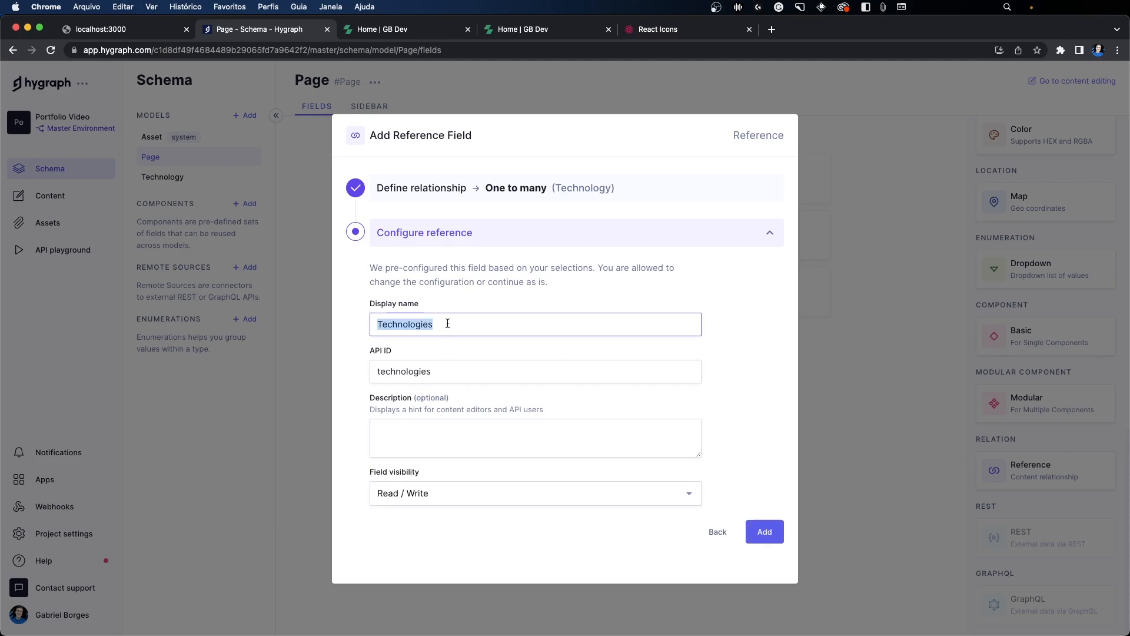
text(Intro Technoligies)
key(super+a)
key(super+Tab)
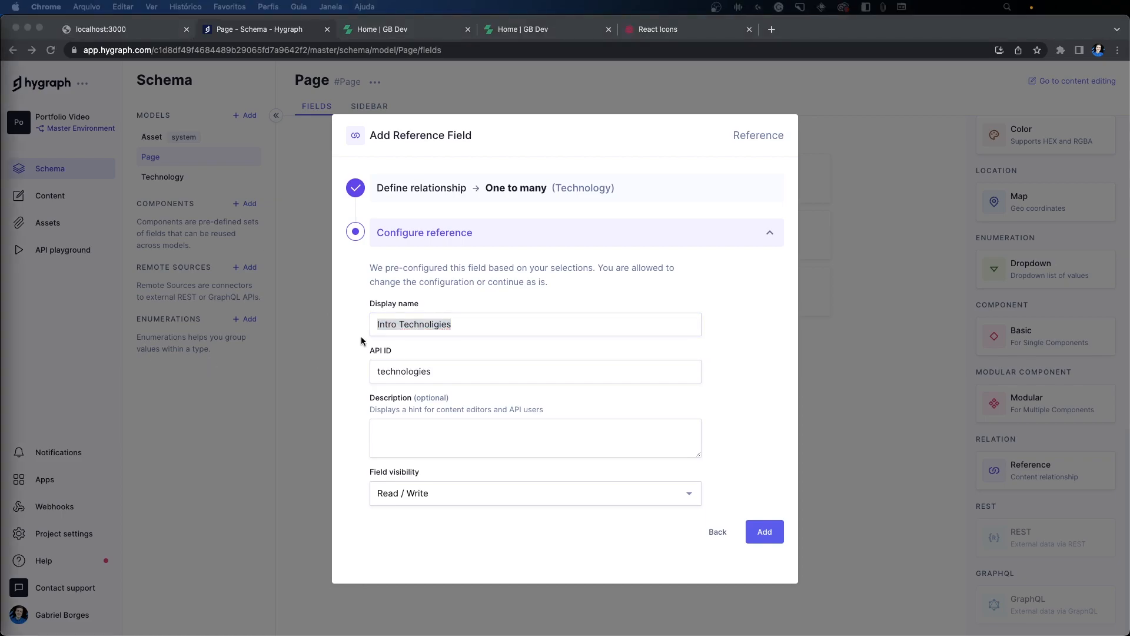
key(super+Tab)
double_click(459, 323)
text(Tech)
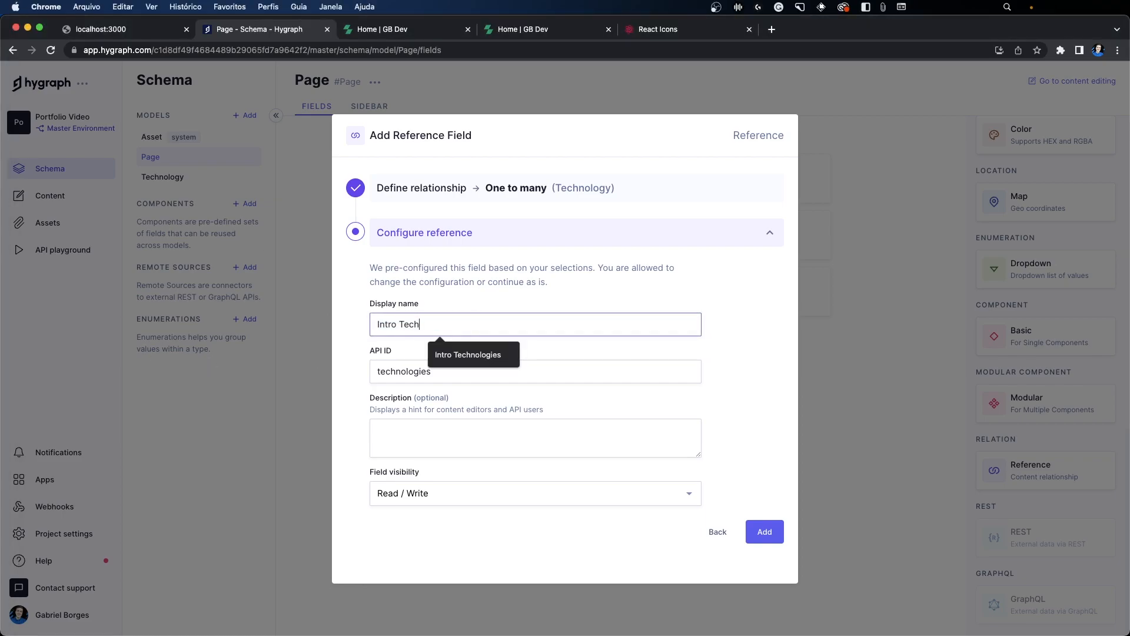
text(nologies)
drag(372, 354, 391, 366)
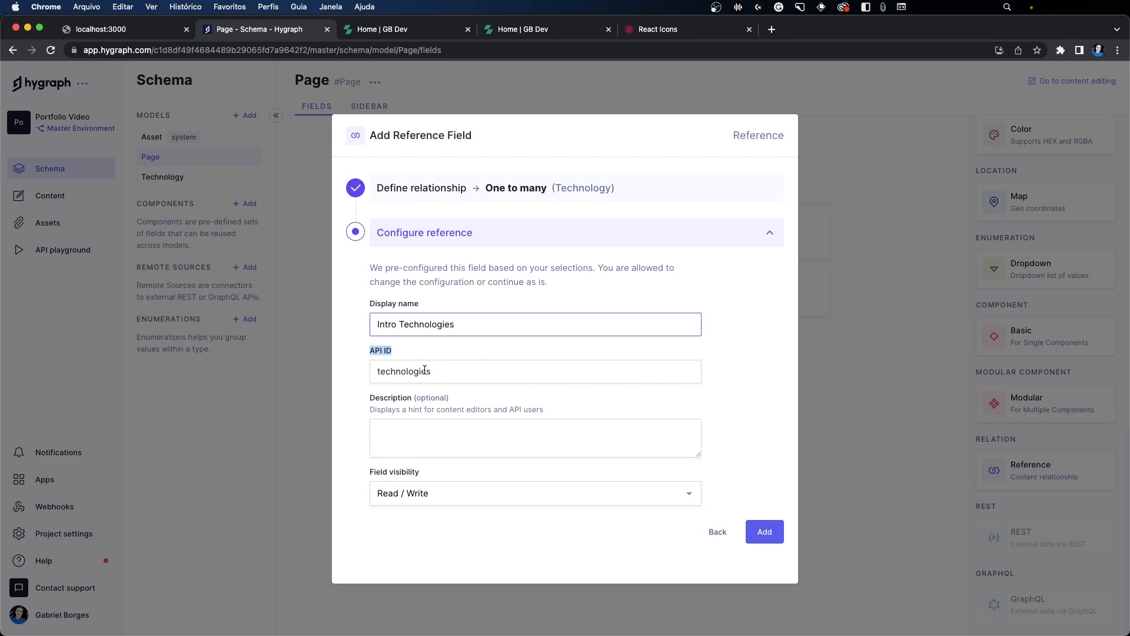
click(762, 532)
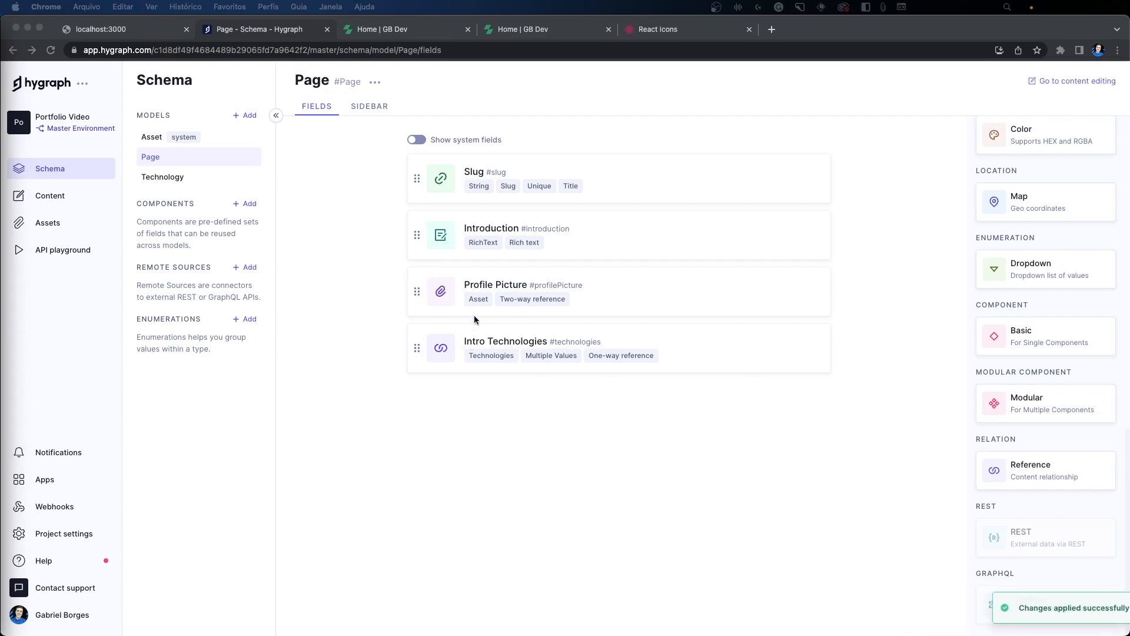
Step: Check the social icons on the portfolio's home page and create a Hygraph model named Social with plural API ID Socials
click(400, 33)
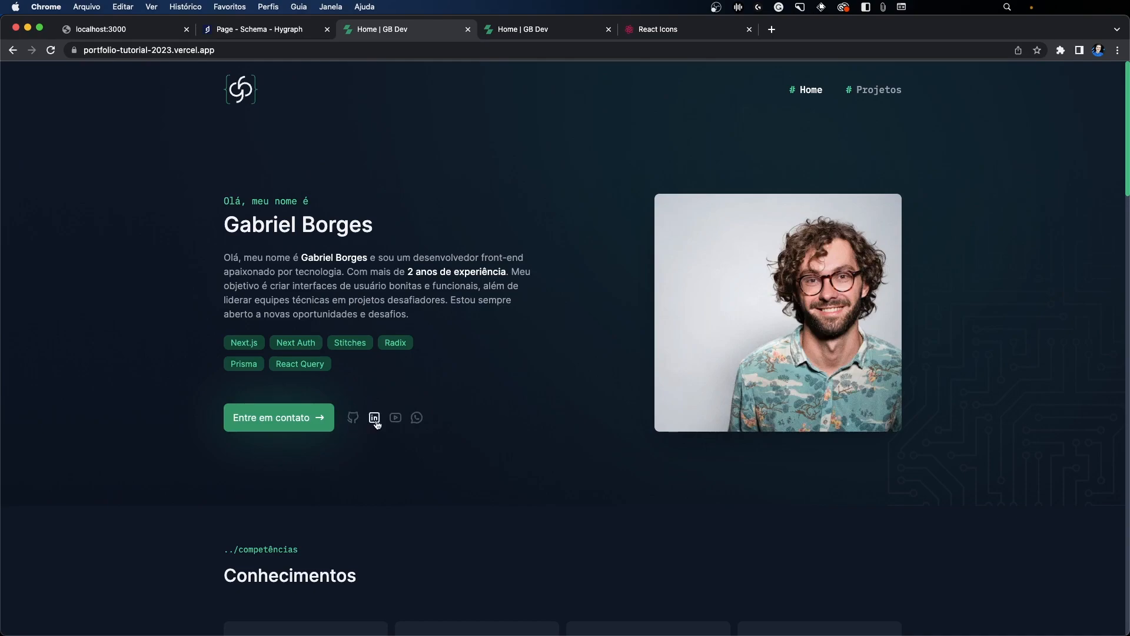
click(259, 28)
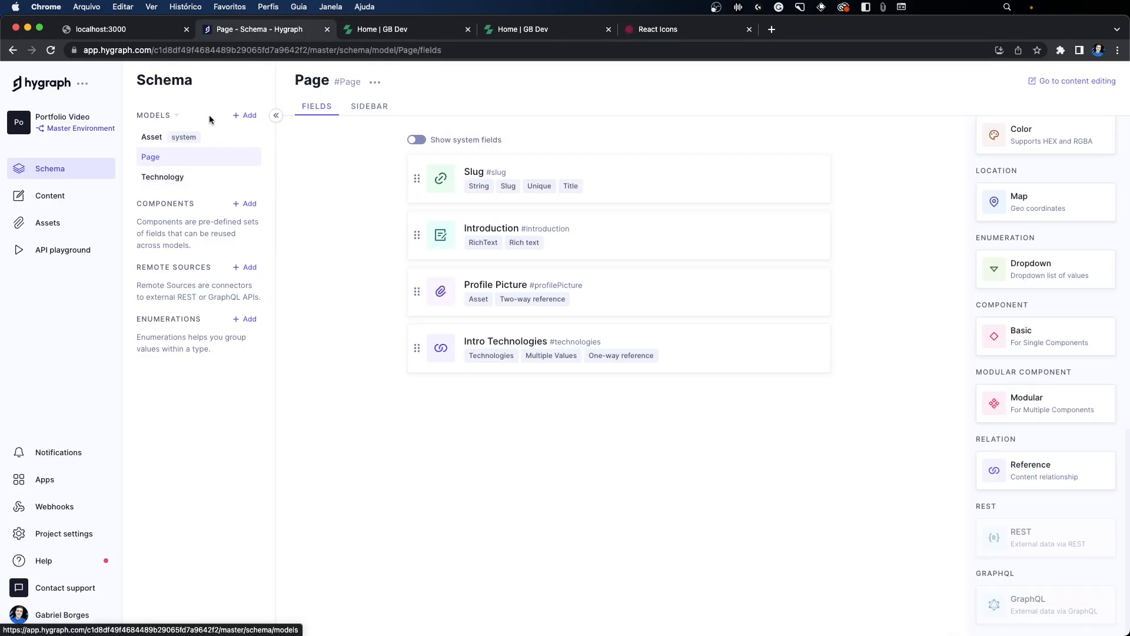
click(241, 116)
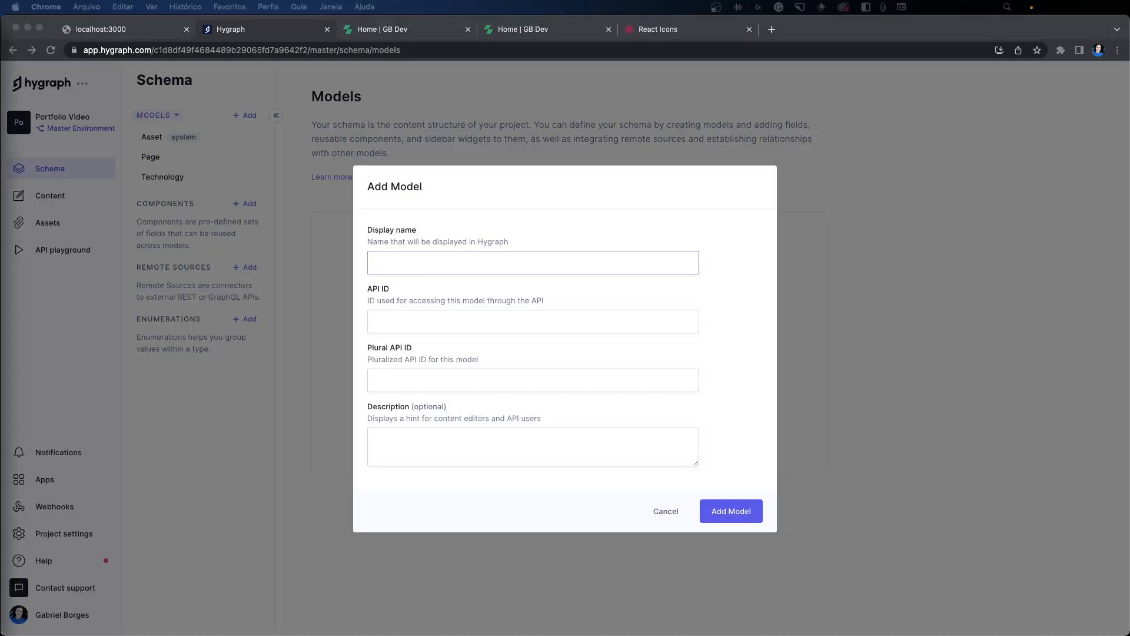
text(Social)
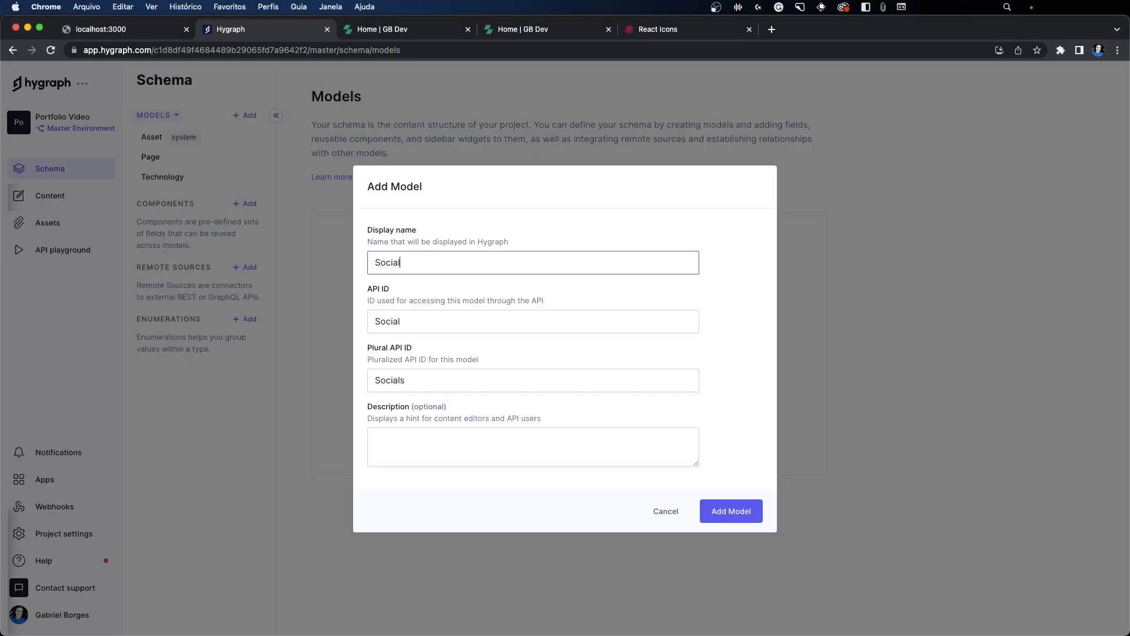
click(741, 513)
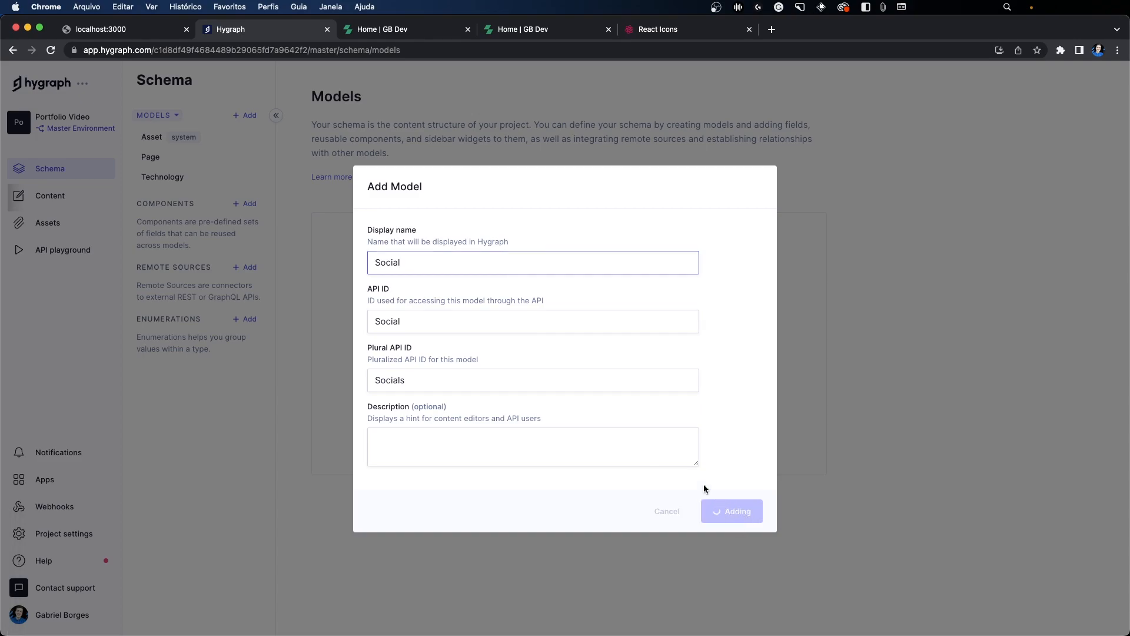
Step: Check the portfolio's social links and add a single line text field named Name to the Social model as its title field
click(407, 32)
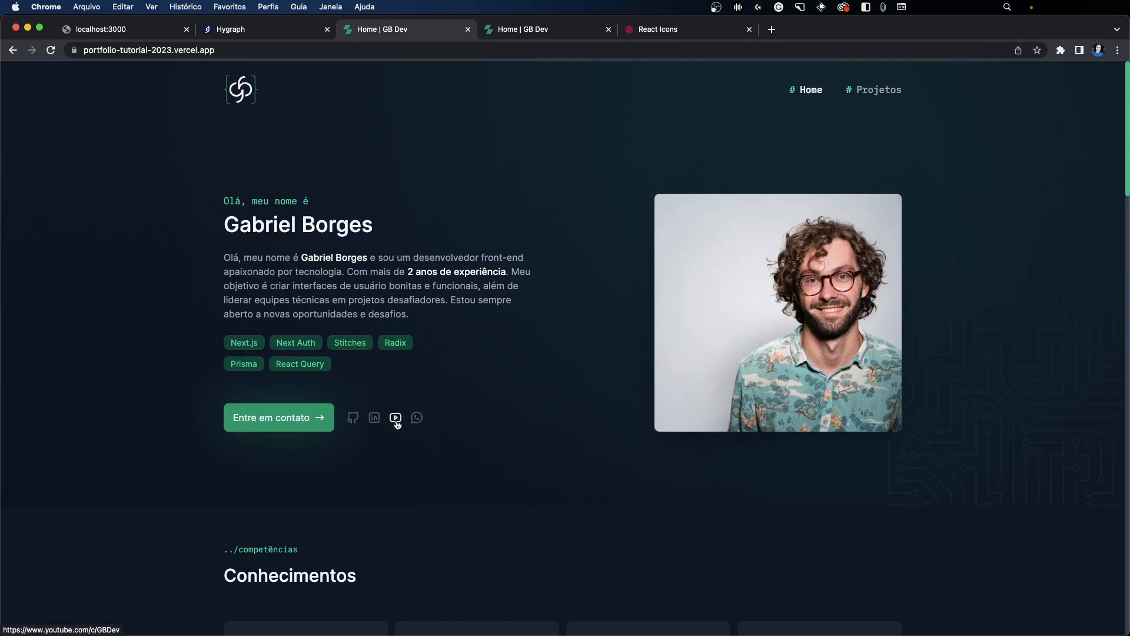
click(291, 31)
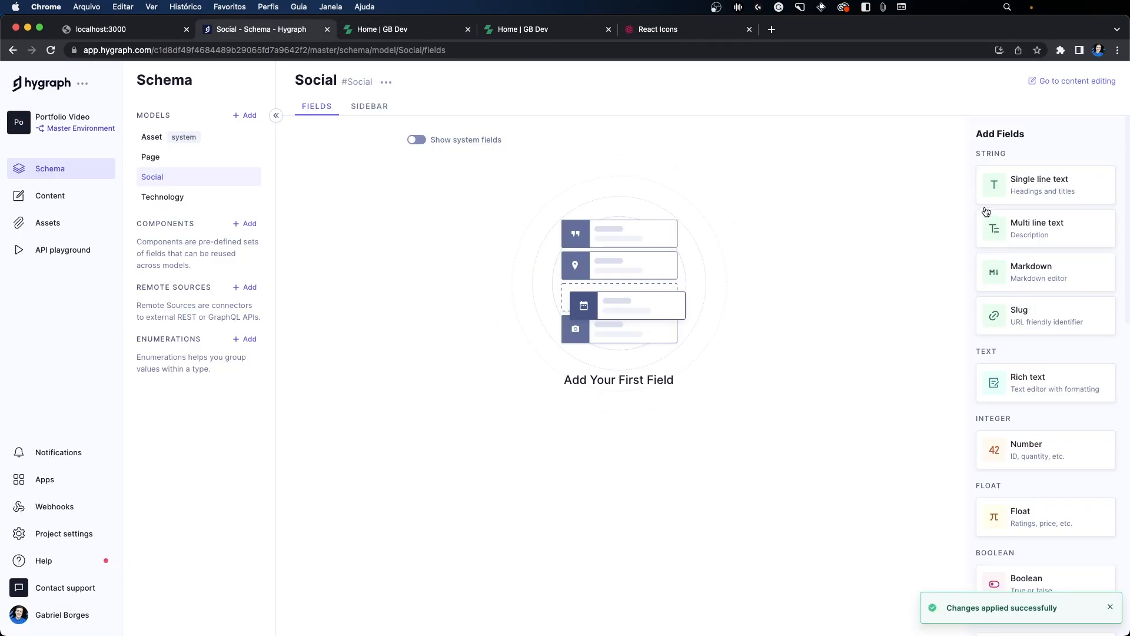
click(1028, 187)
click(419, 278)
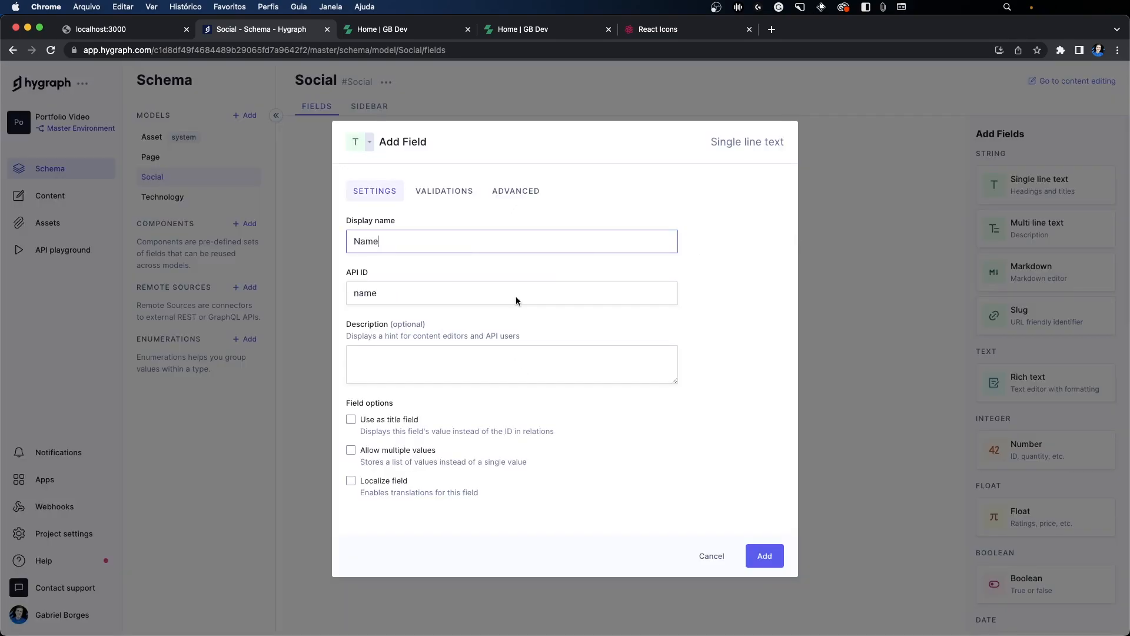
click(386, 418)
click(763, 556)
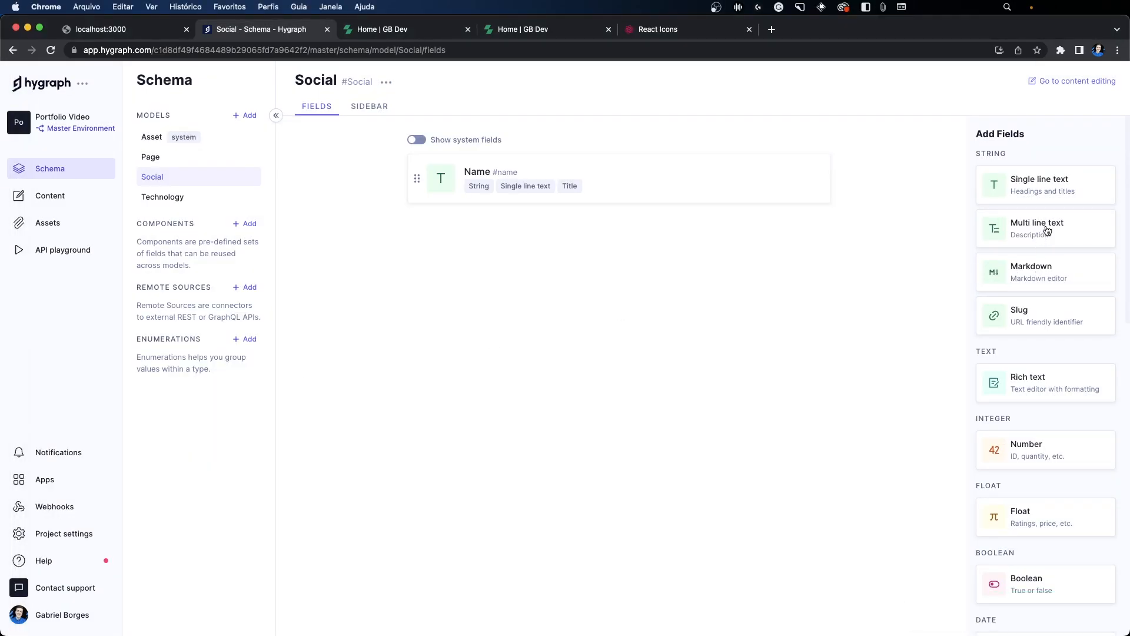
Step: Add a multi line text field named Icon SVG with API ID iconSvg to the Social model
click(1040, 229)
text(Icon SVG)
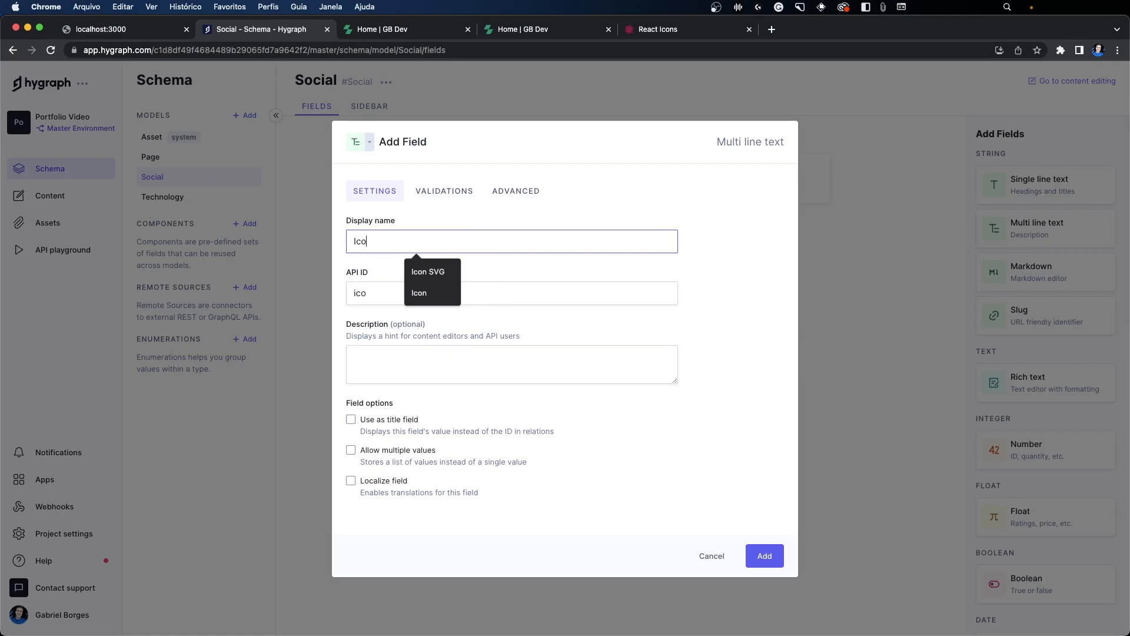
click(764, 556)
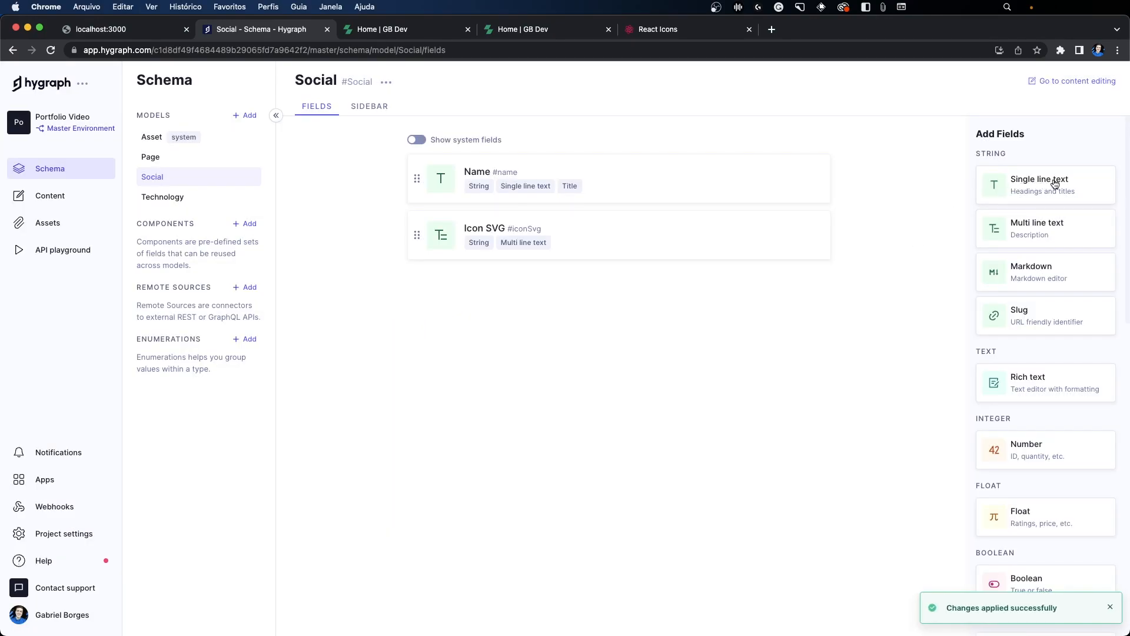
Step: Add a single line text field named URL with API ID url to the Social model, validated against the URL pattern
click(1055, 185)
text(URL)
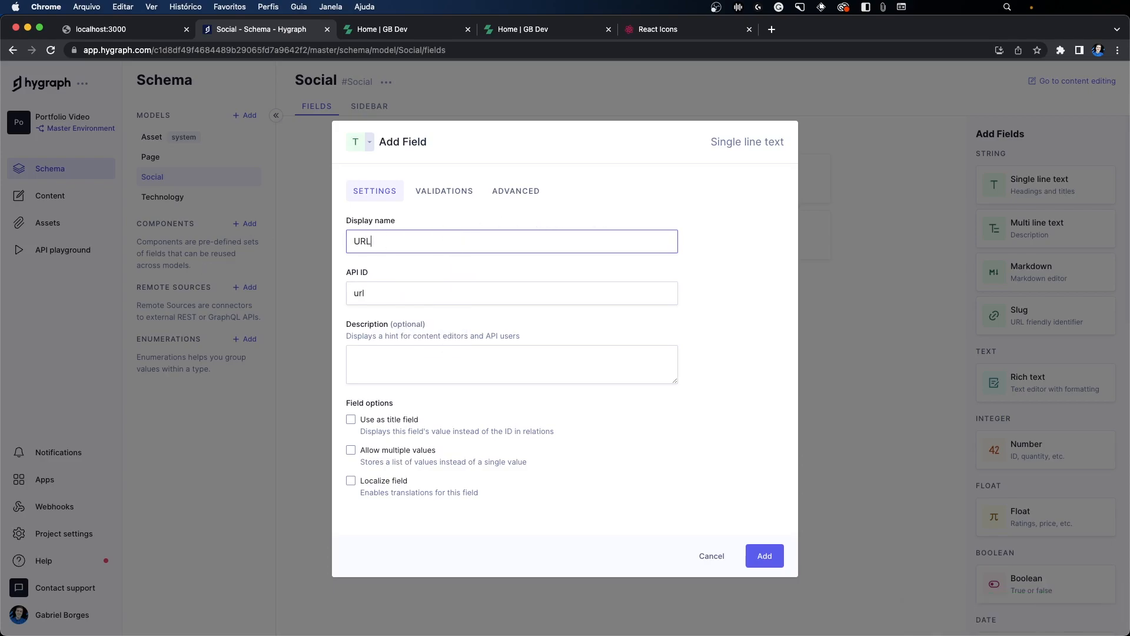
click(441, 191)
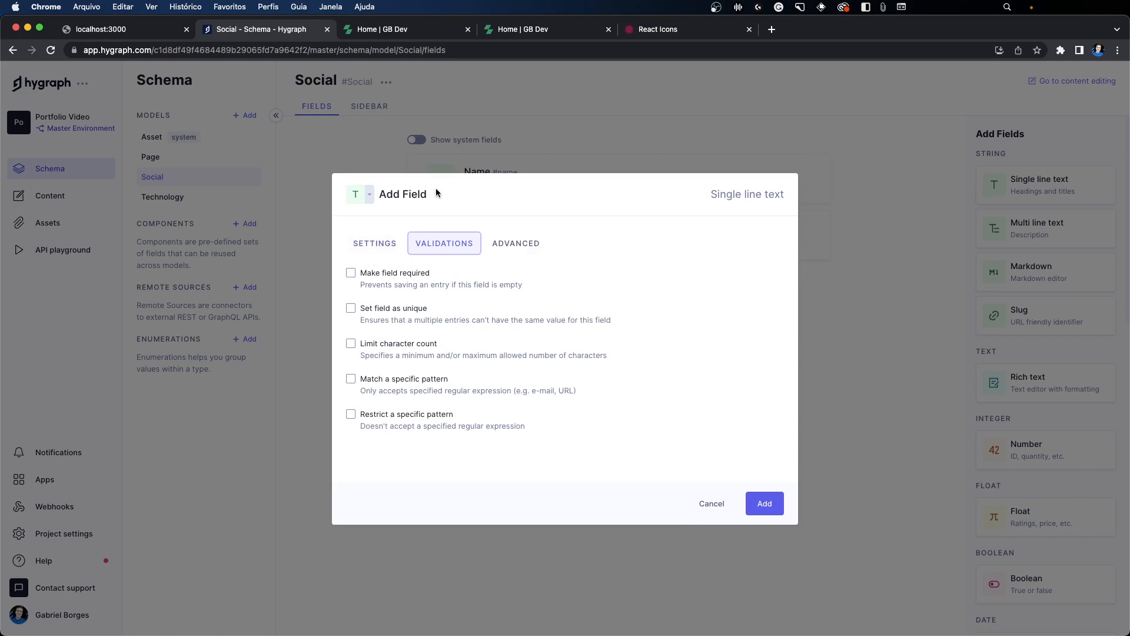
click(377, 382)
click(386, 365)
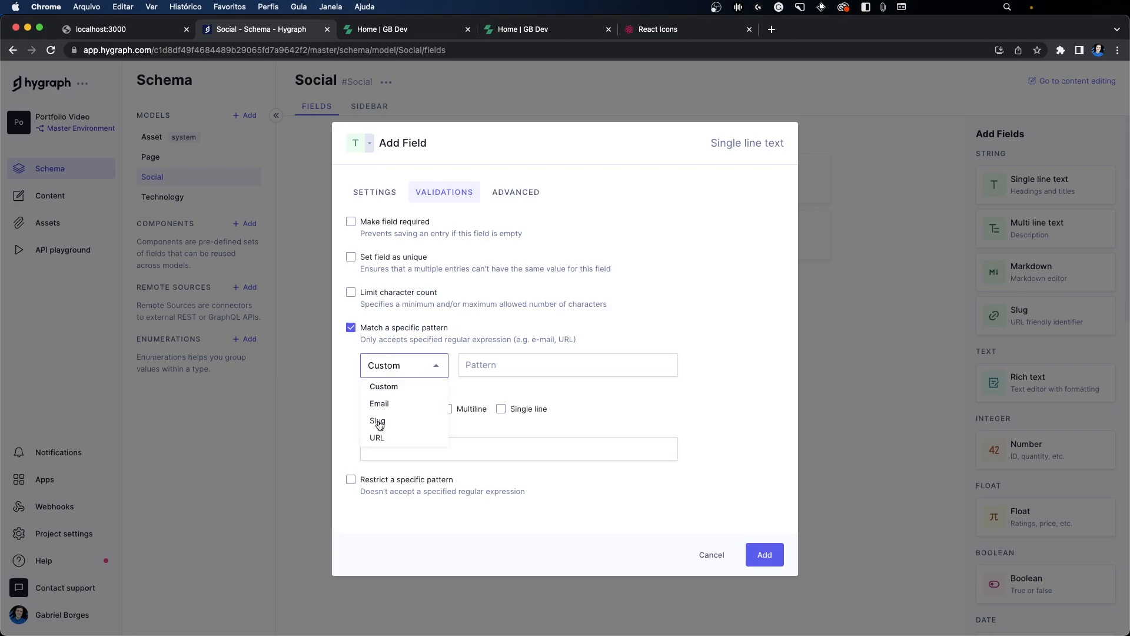
click(388, 437)
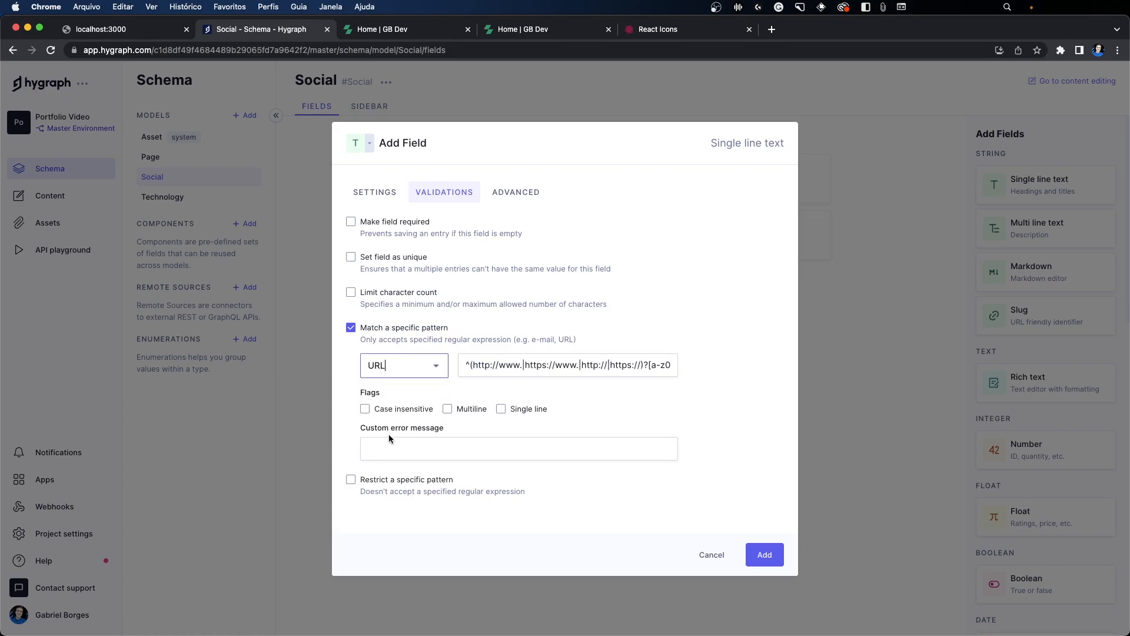
click(760, 555)
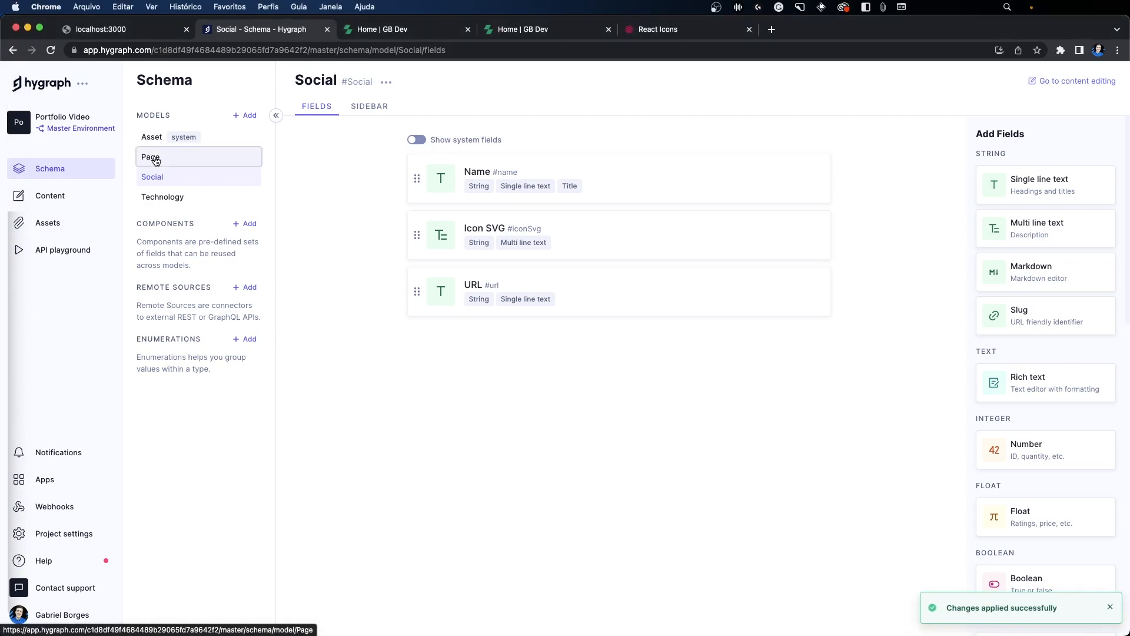
Step: Add a one-way reference field named Socials to the Page model, referencing Social and allowing multiple Socials per Page
click(155, 158)
scroll(1028, 485, down, 10)
scroll(1028, 485, down, 3)
click(1029, 466)
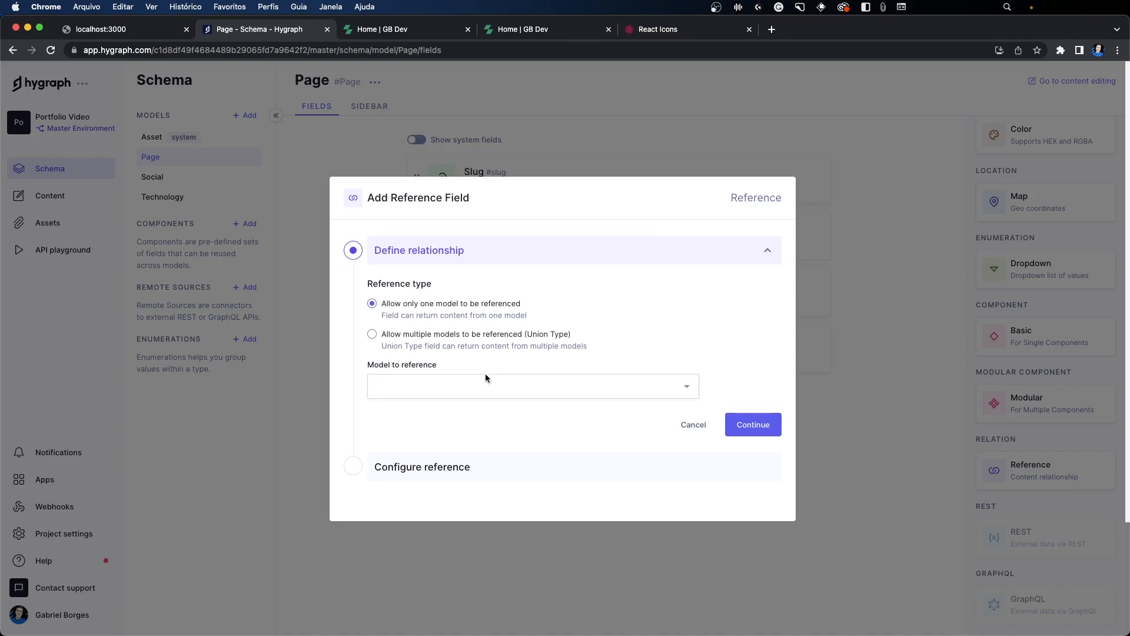
click(470, 382)
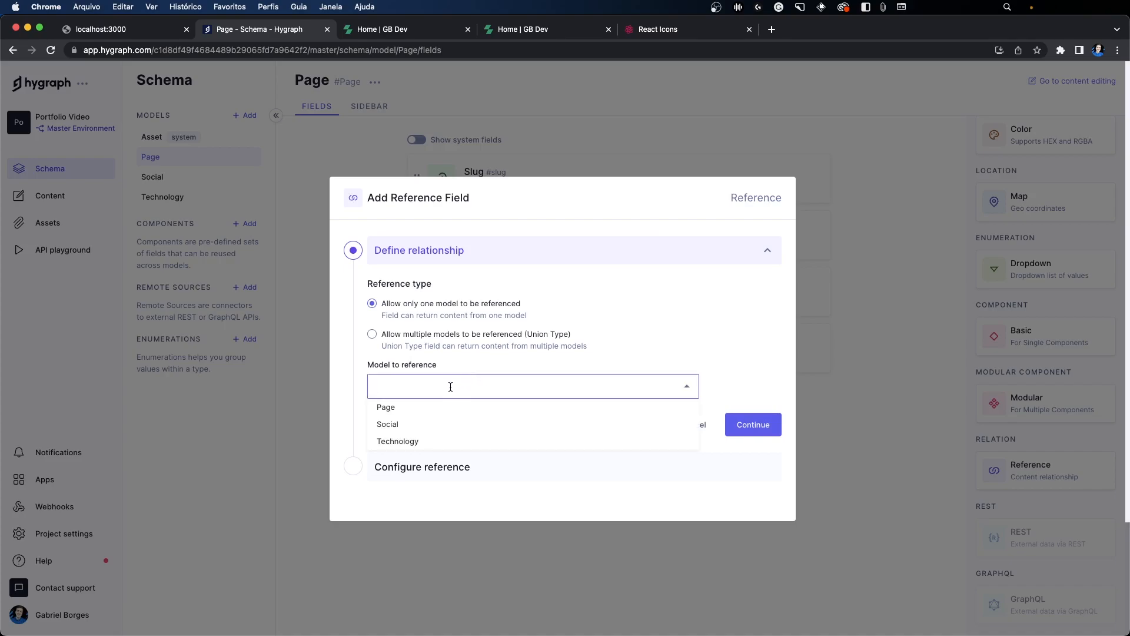
click(394, 425)
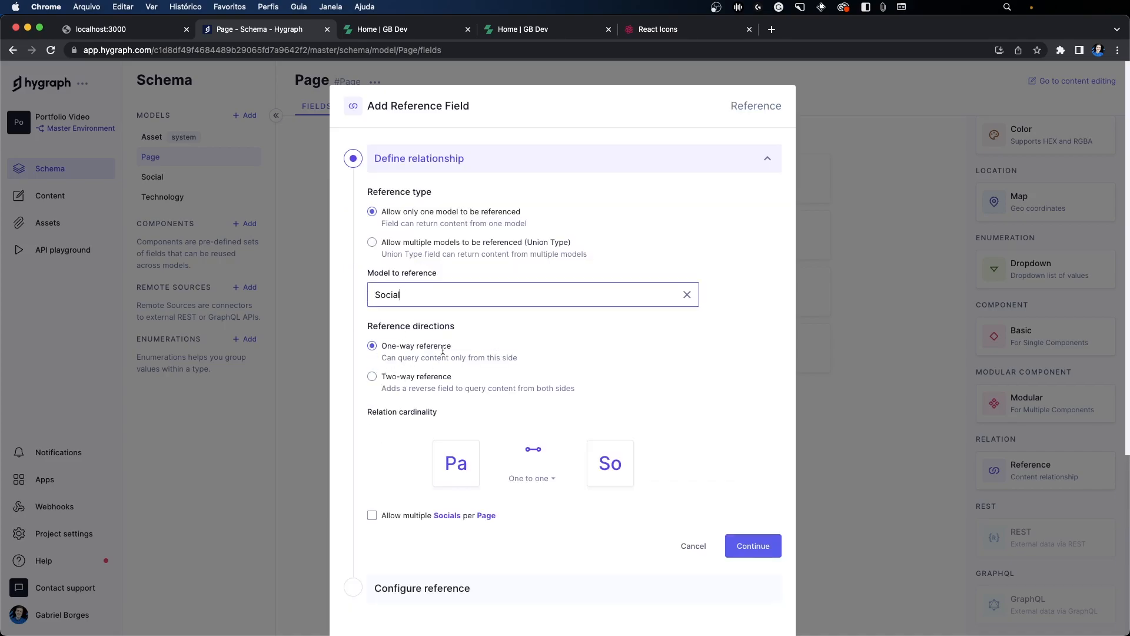
click(372, 517)
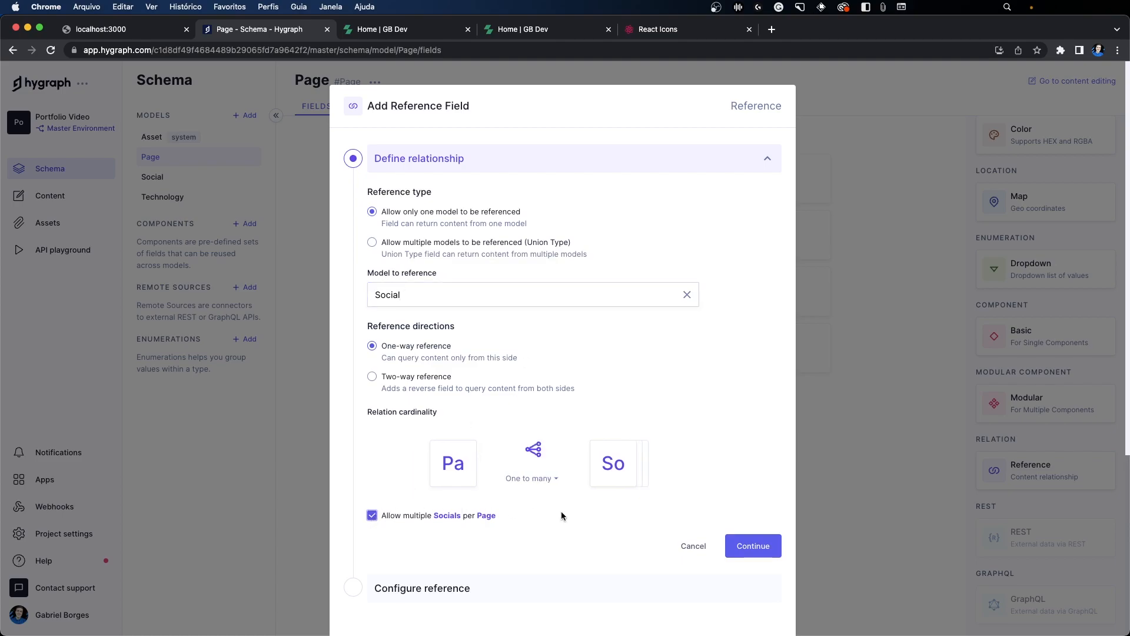
click(741, 547)
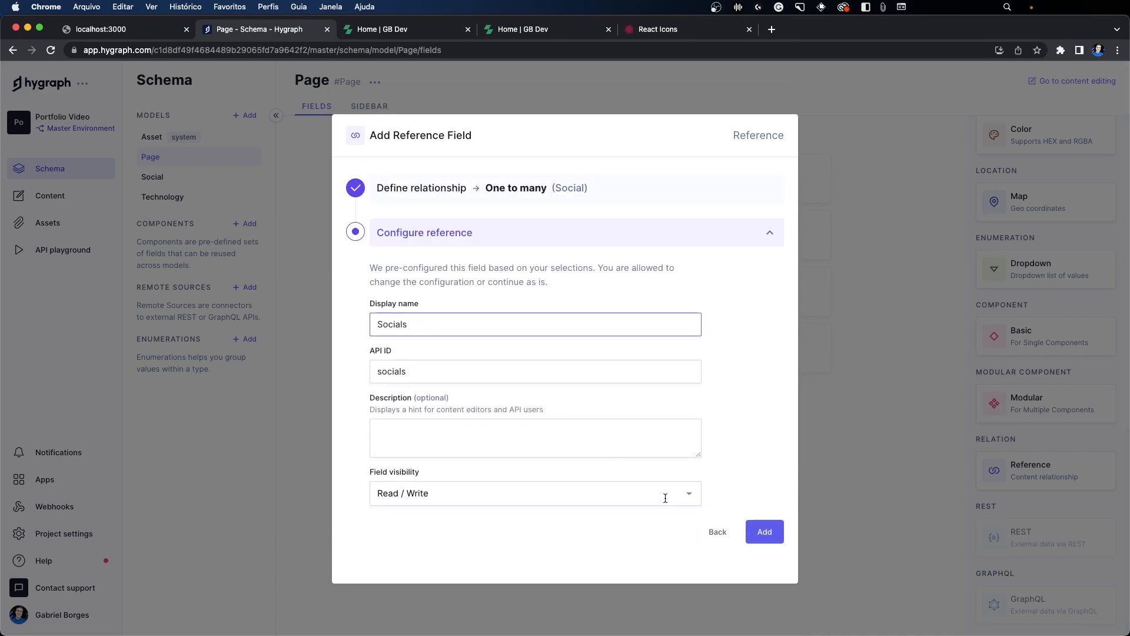
click(761, 527)
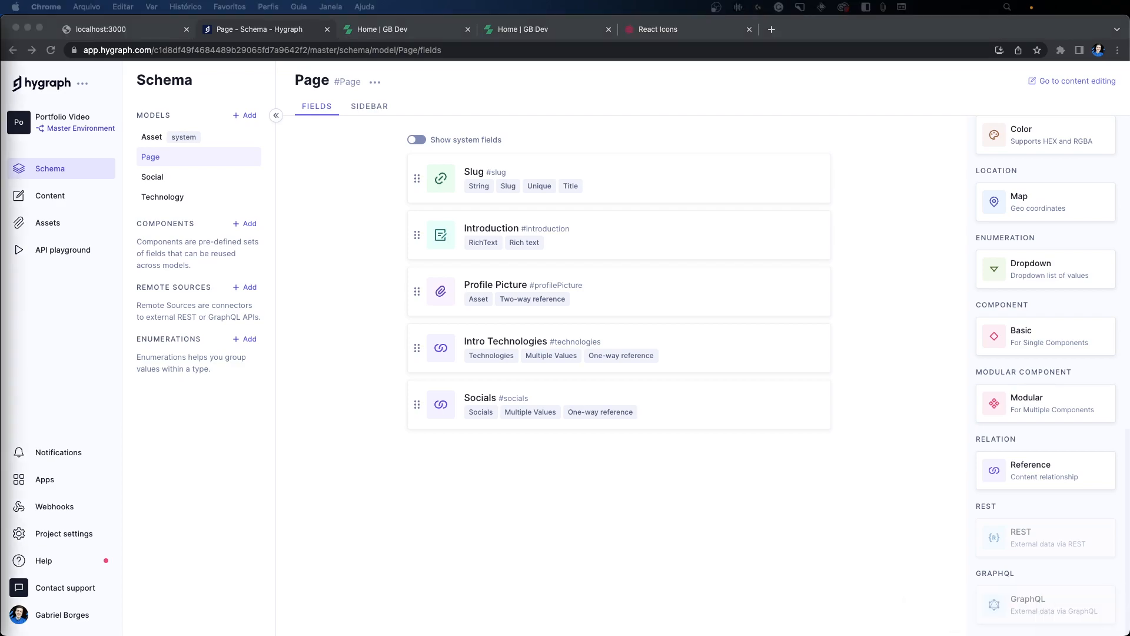
Step: Define a one-way reference from the Page model to Technology, allowing multiple Technologies per Page, after checking the portfolio's Conhecimentos section
click(353, 32)
scroll(383, 207, down, 5)
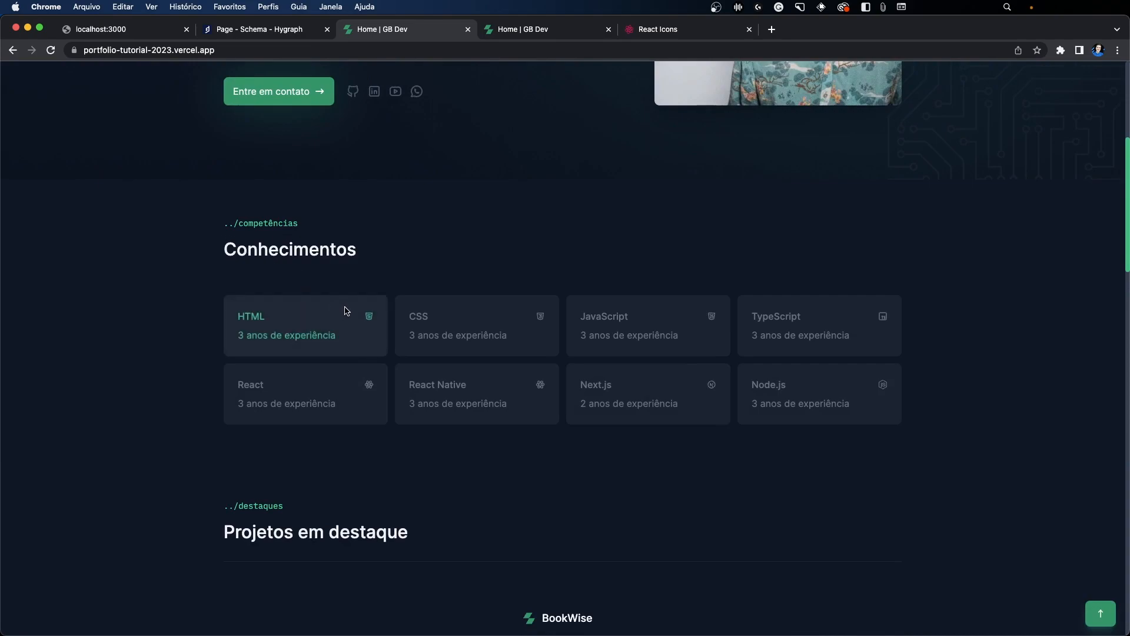
click(219, 29)
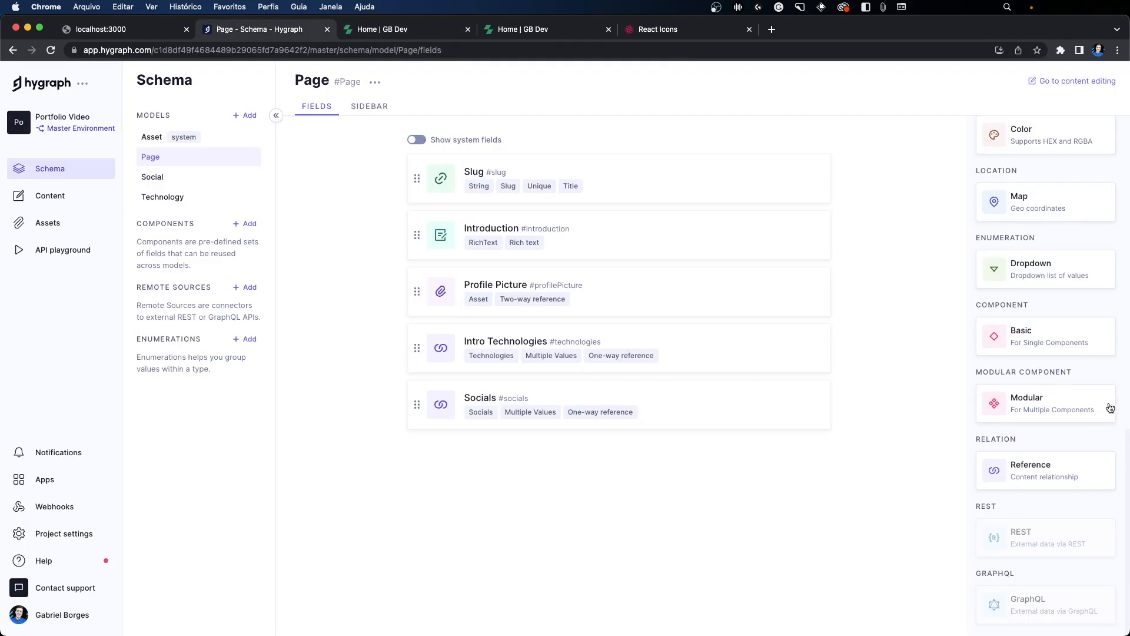
click(1031, 475)
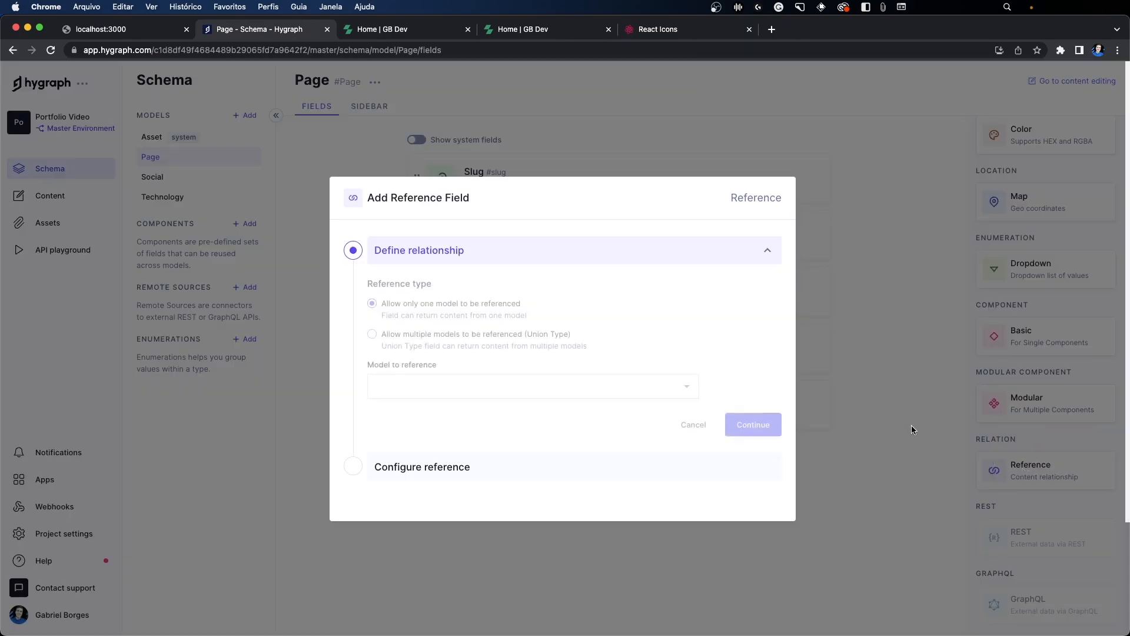
click(459, 390)
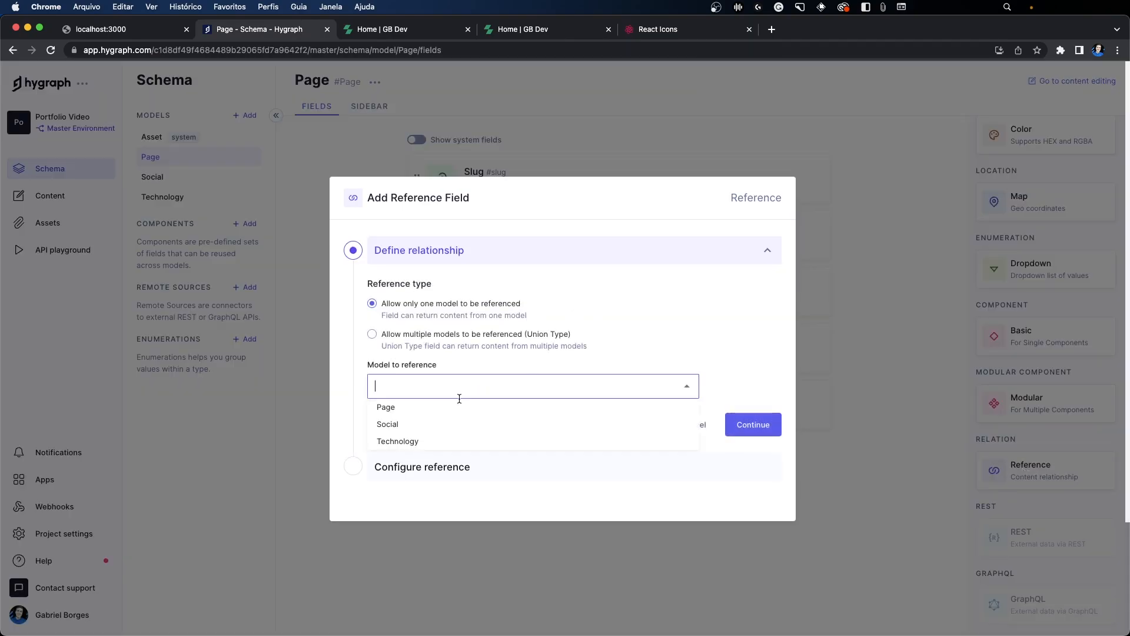
click(398, 441)
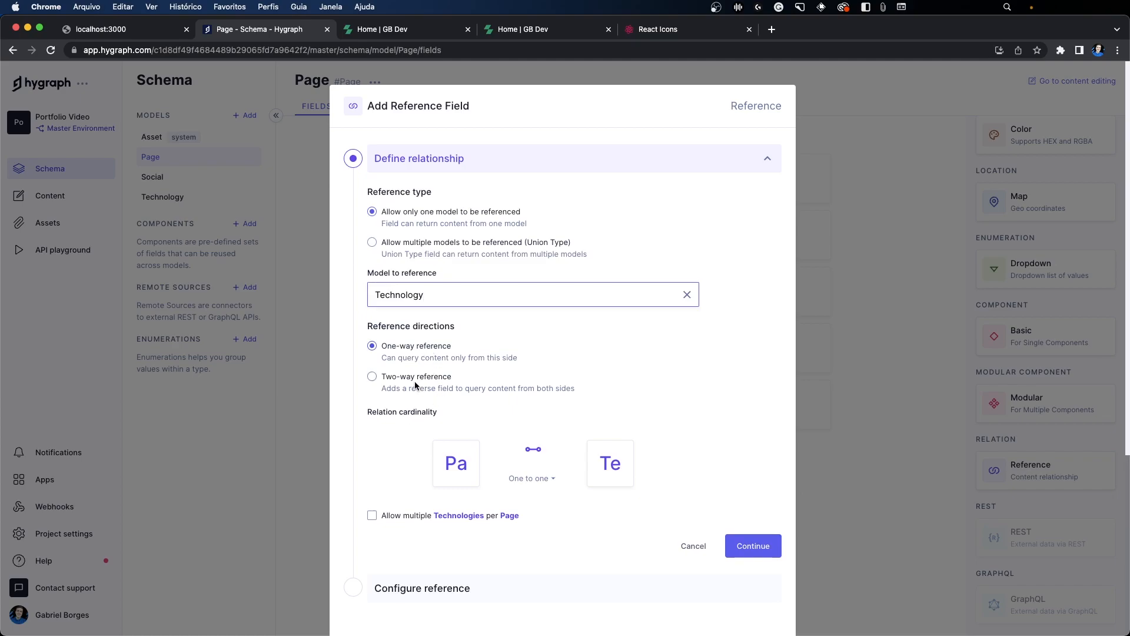
click(375, 517)
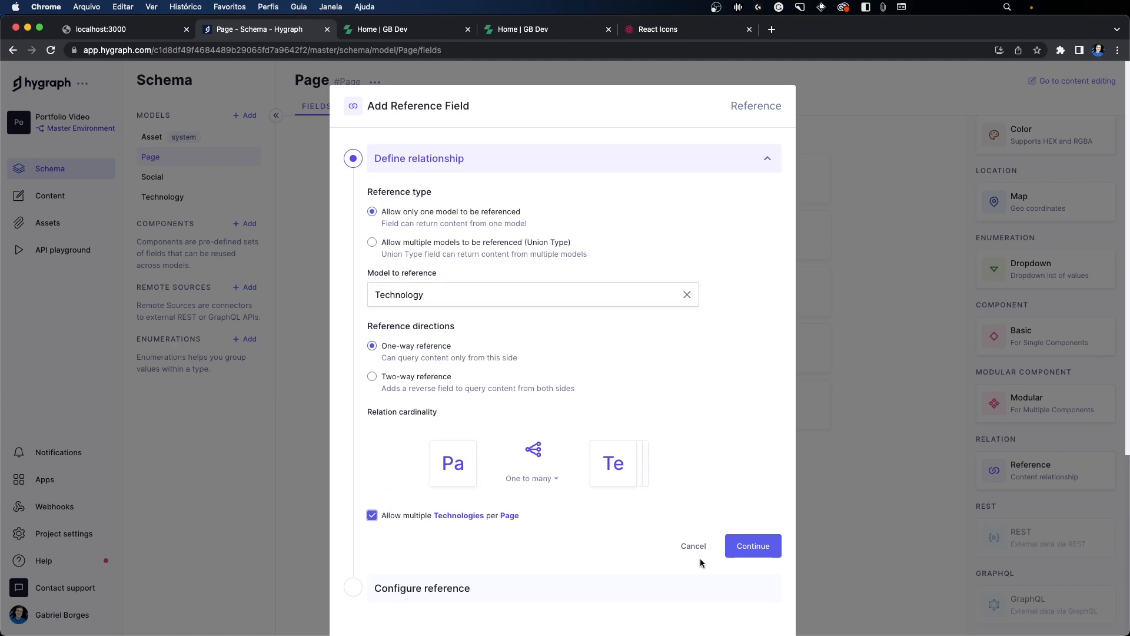
click(753, 546)
Step: Name the new Technology reference field Known Techs with API ID knownTechs and add it to the Page model
key(super+a)
text(Kn)
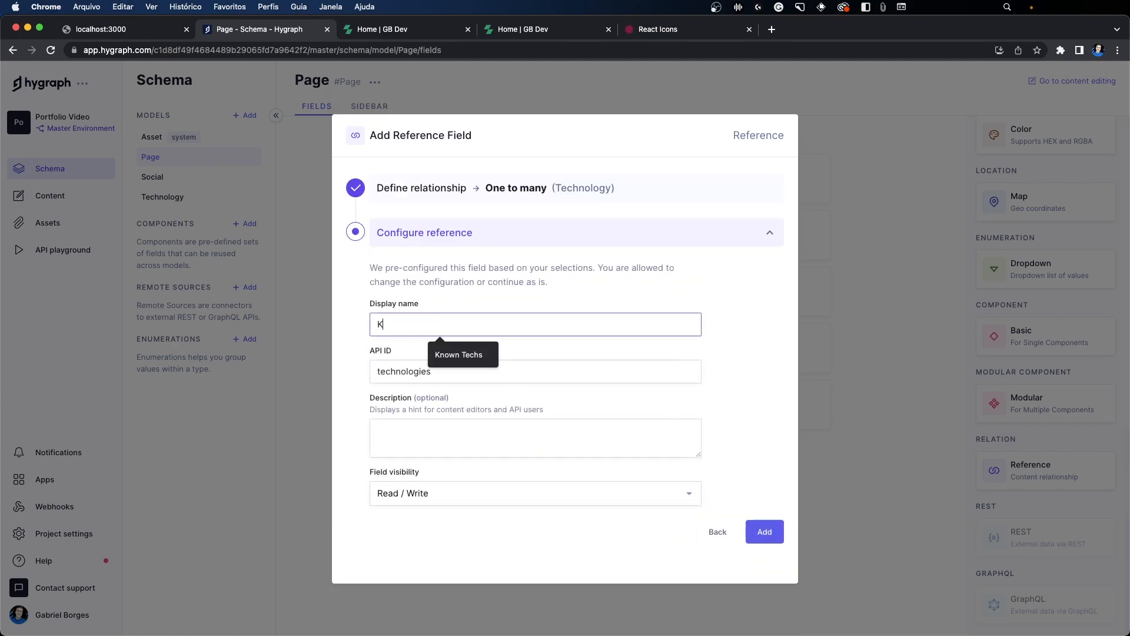
click(447, 358)
key(super+a)
key(super+c)
click(442, 371)
key(super+v)
key(super+a)
key(super+v)
drag(377, 372, 384, 372)
text(k)
key(alt+Right)
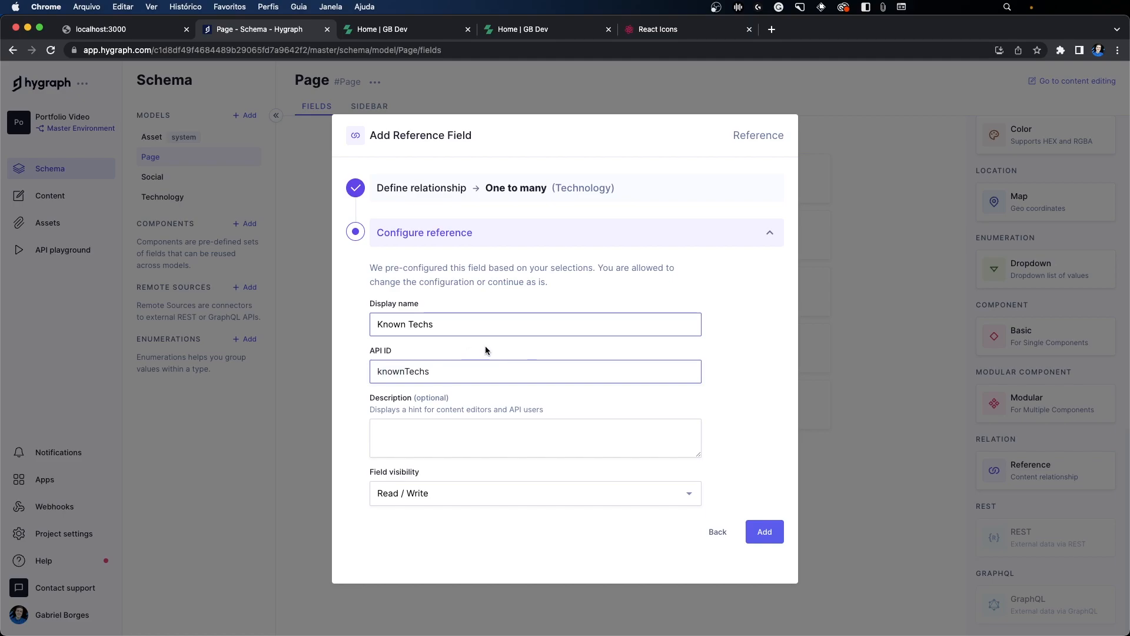
click(762, 532)
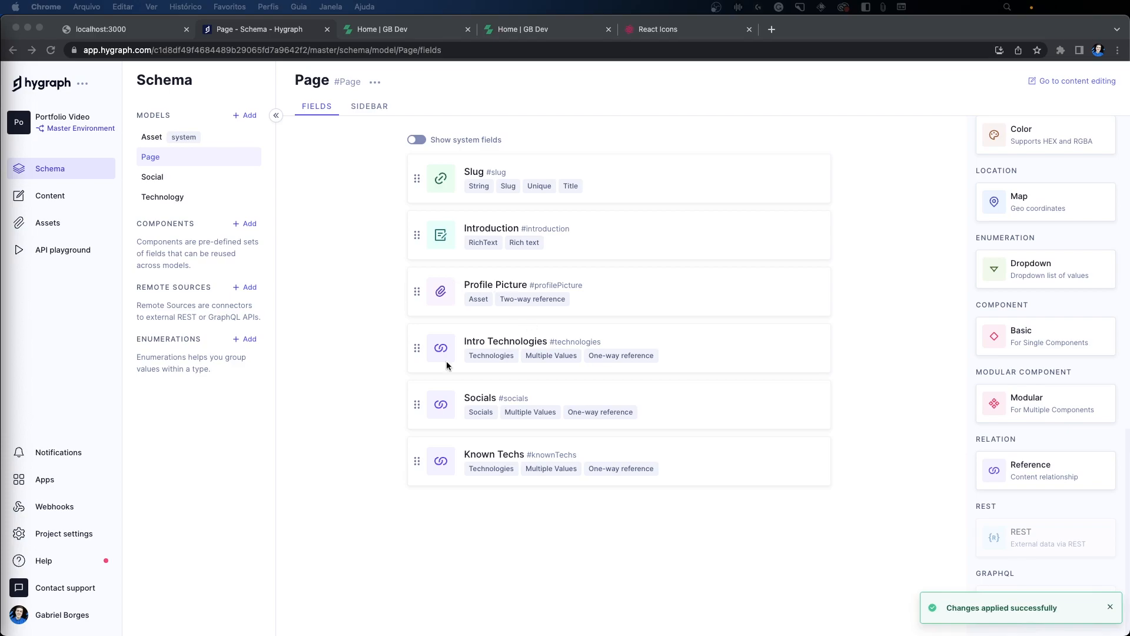
Step: Review the local portfolio's home page sections and start a new Page content entry with the slug home
click(132, 28)
scroll(504, 336, down, 10)
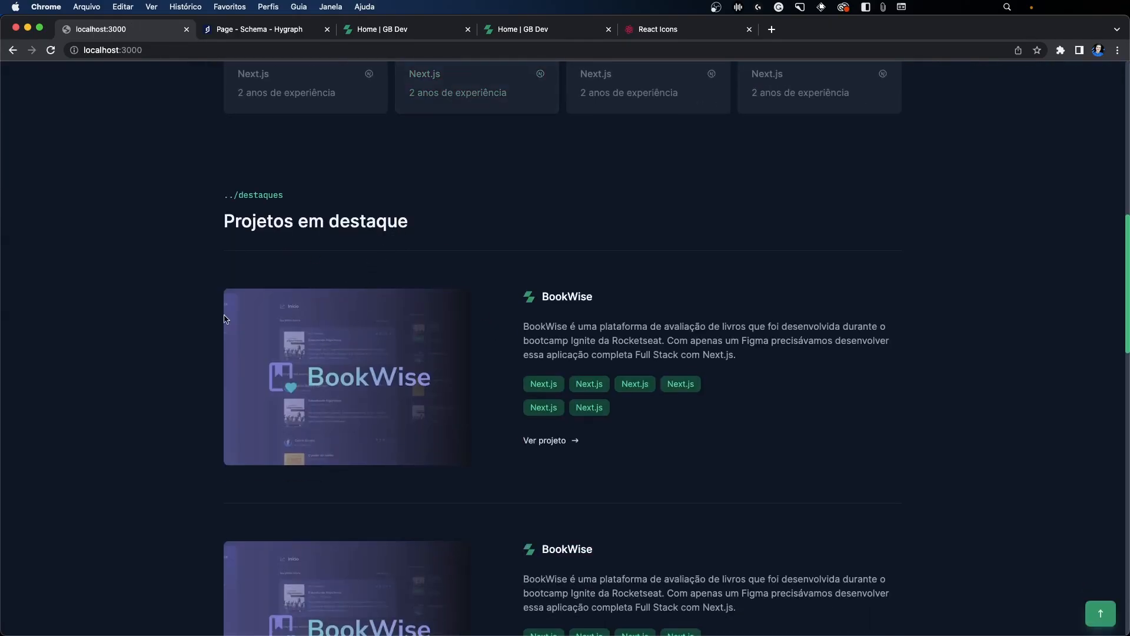
scroll(345, 328, up, 6)
click(260, 30)
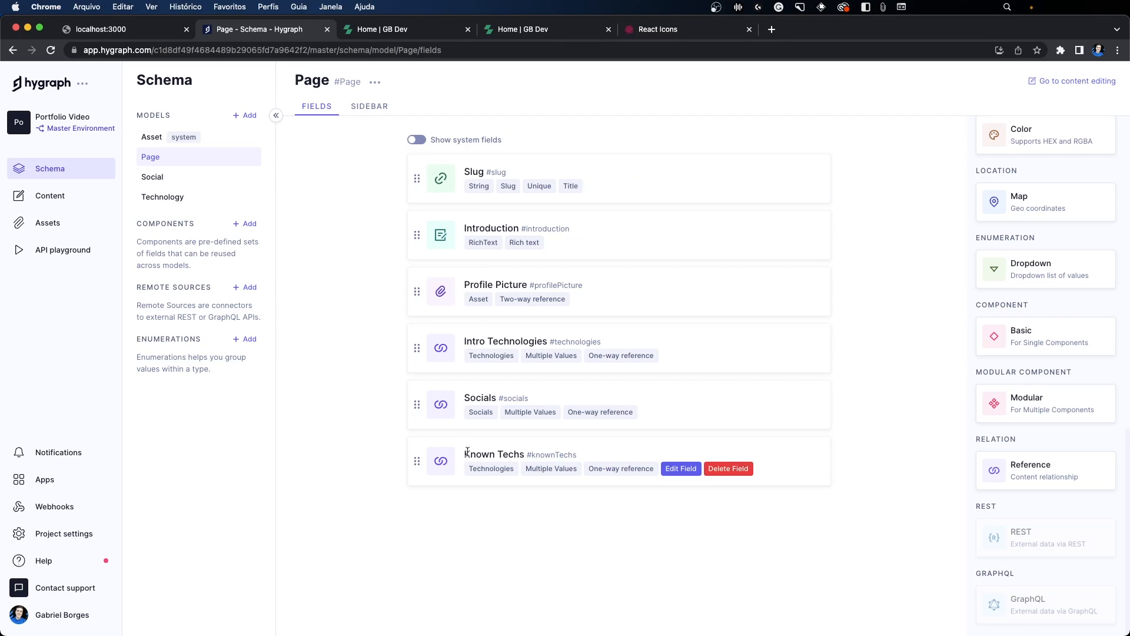
click(47, 195)
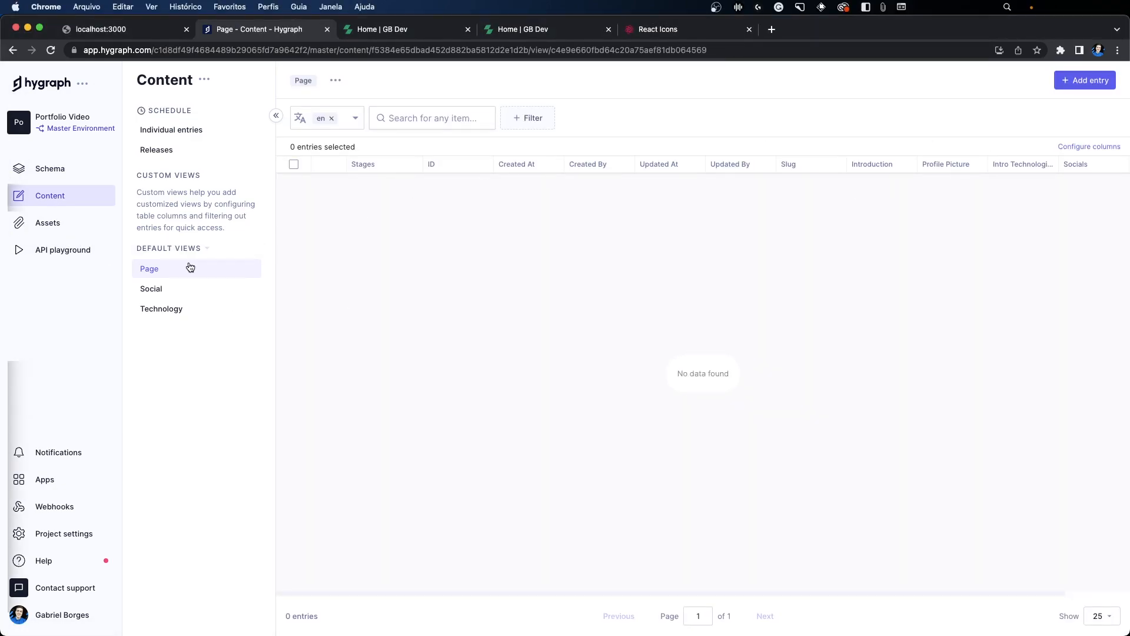
click(201, 265)
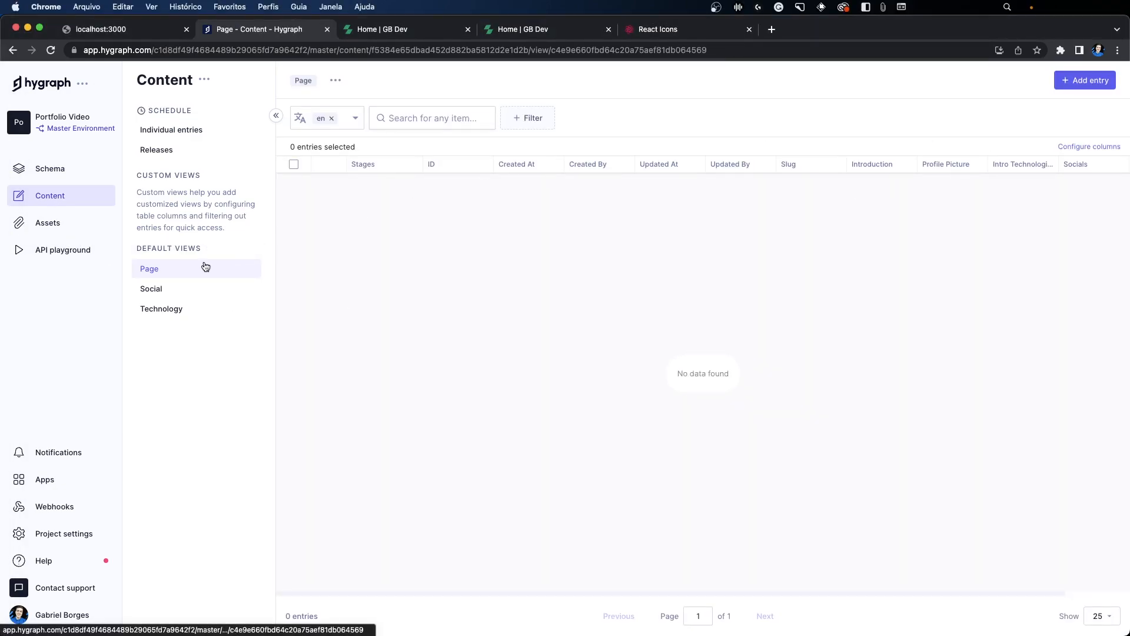
click(1086, 82)
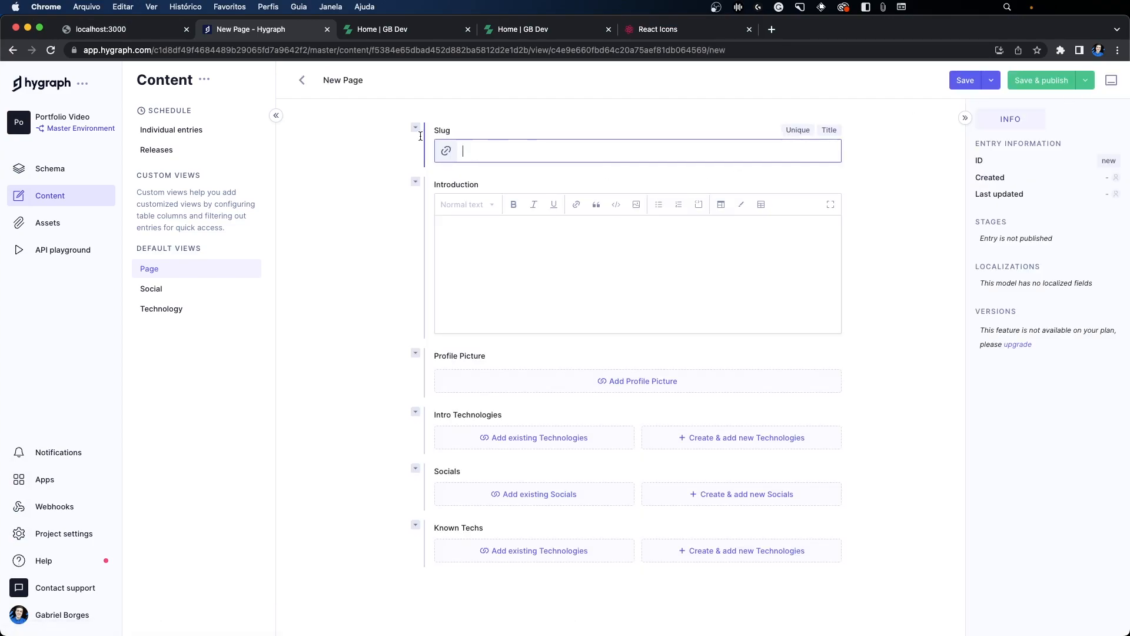
click(504, 144)
text(home)
Step: Paste the copied developer bio paragraph, with its bold formatting, into the new page's Introduction
click(480, 241)
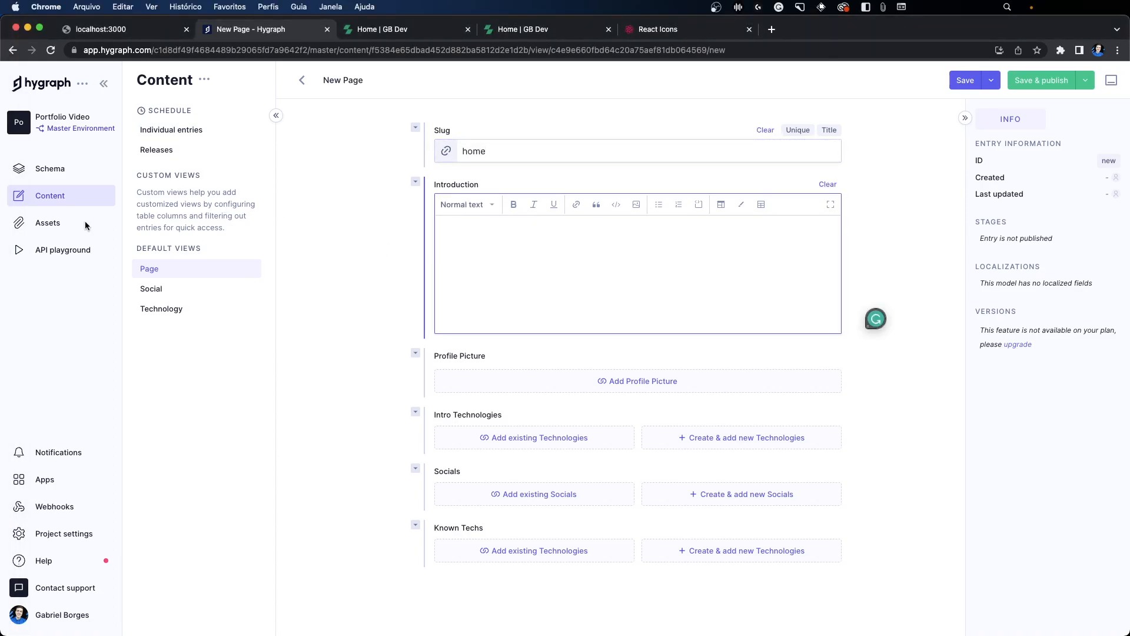
click(553, 250)
key(super+v)
drag(525, 230, 639, 248)
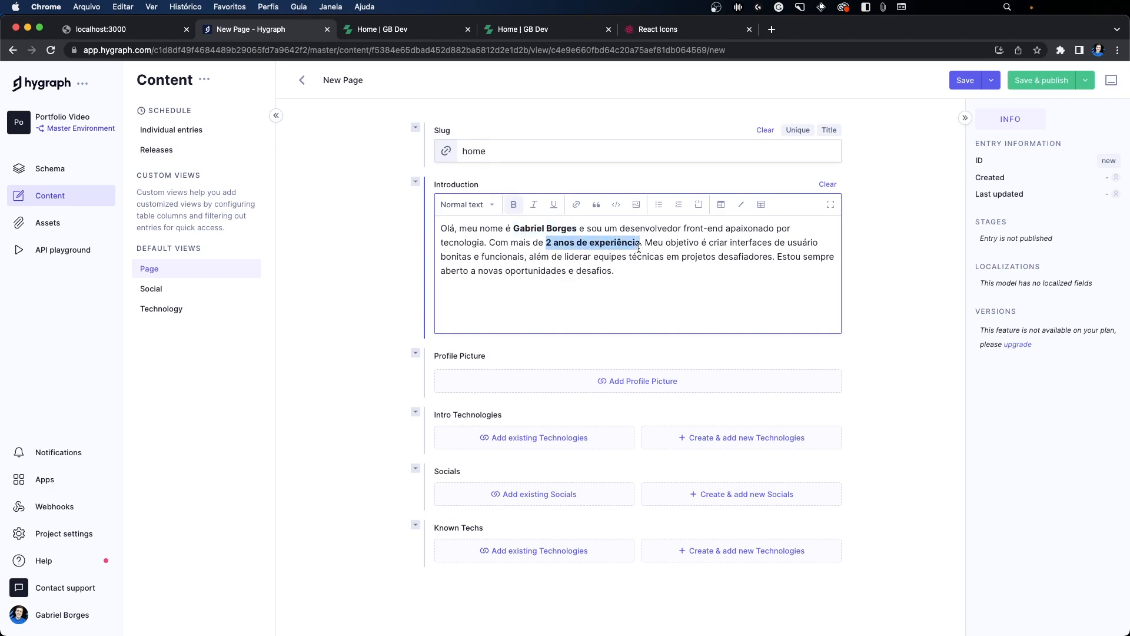
click(638, 271)
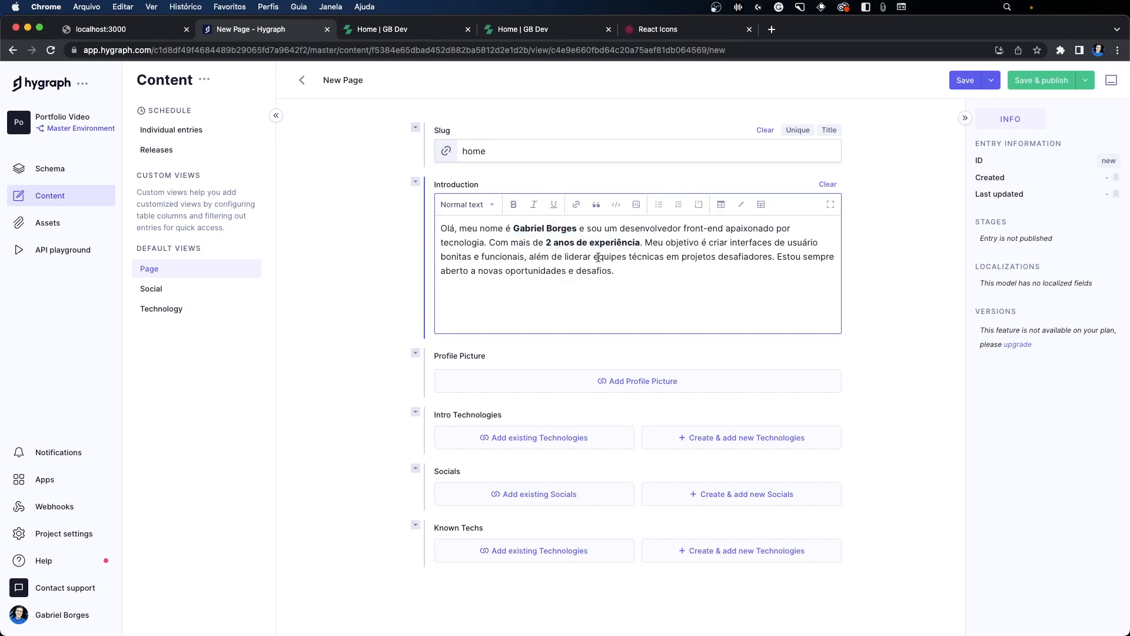
Step: Copy the portrait image from the deployed portfolio and upload it as the new page's Profile Picture
click(613, 389)
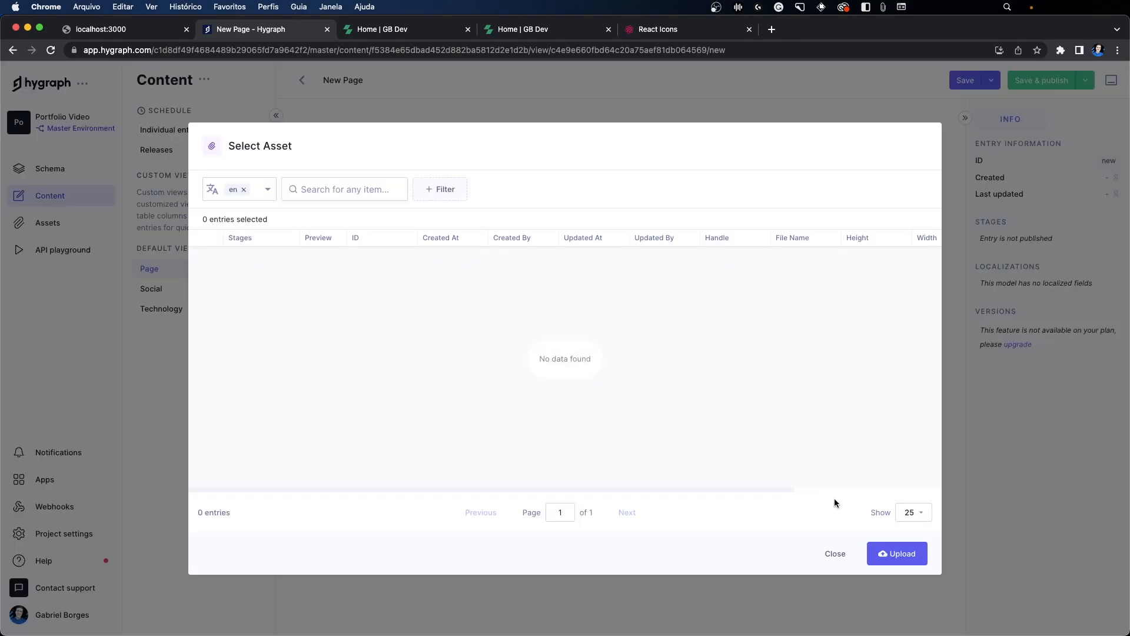
click(897, 553)
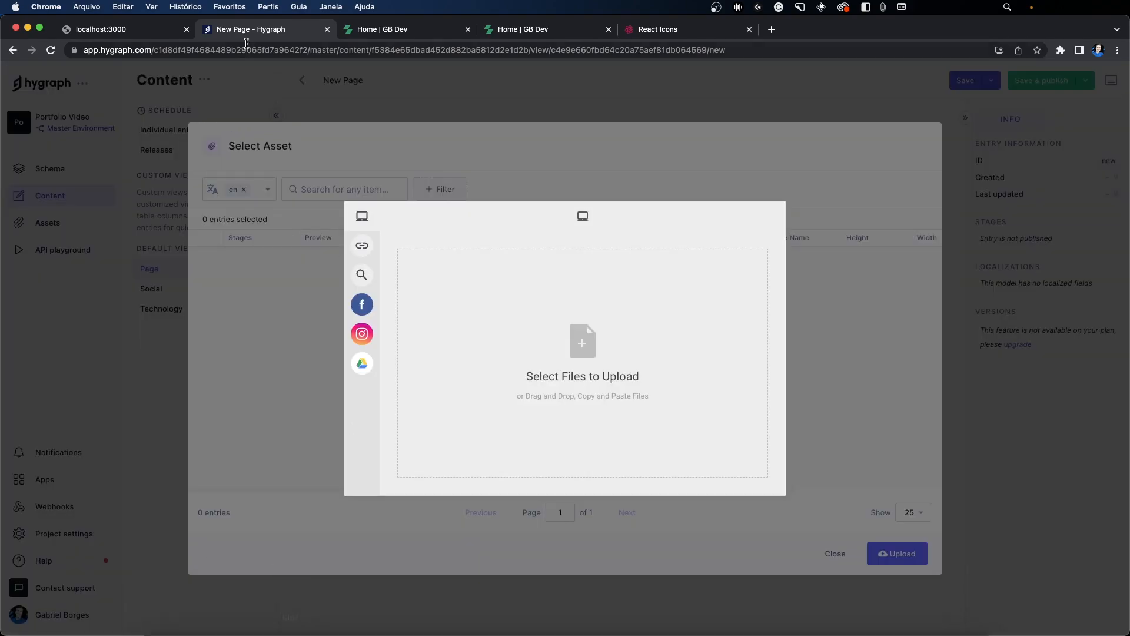
click(383, 31)
scroll(579, 229, up, 5)
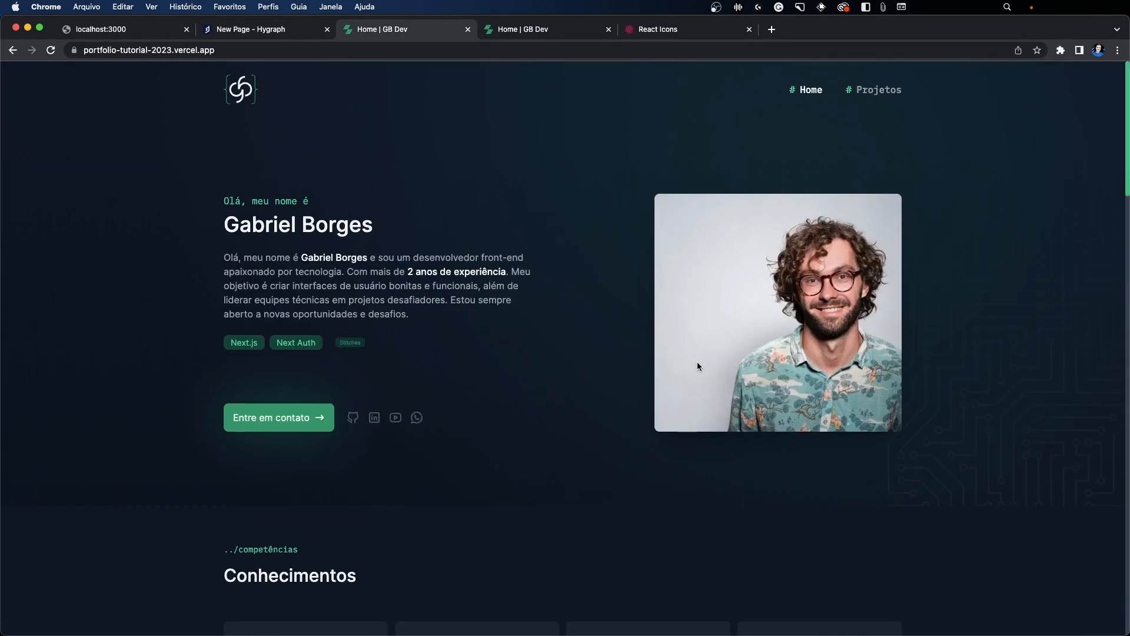
right_click(736, 309)
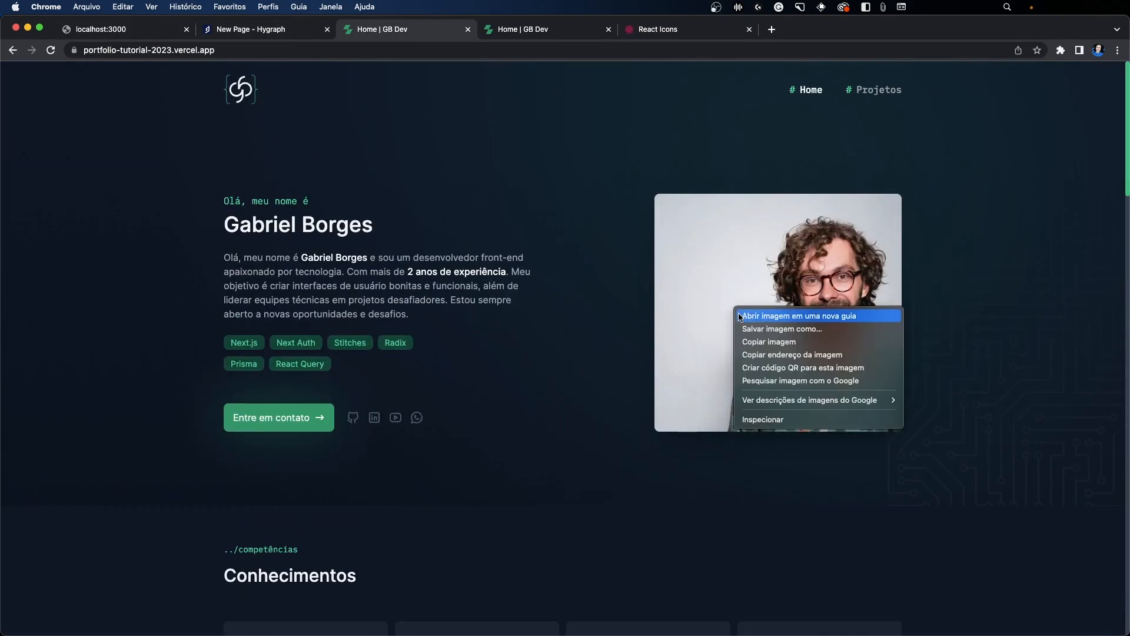
click(783, 342)
click(282, 29)
key(super+v)
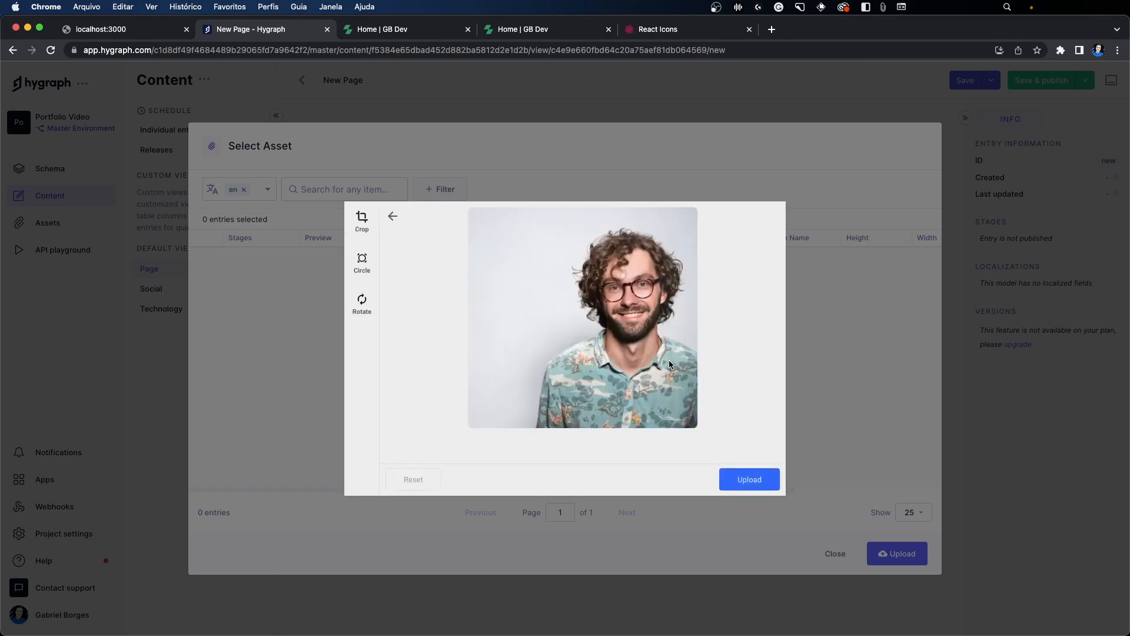
click(741, 478)
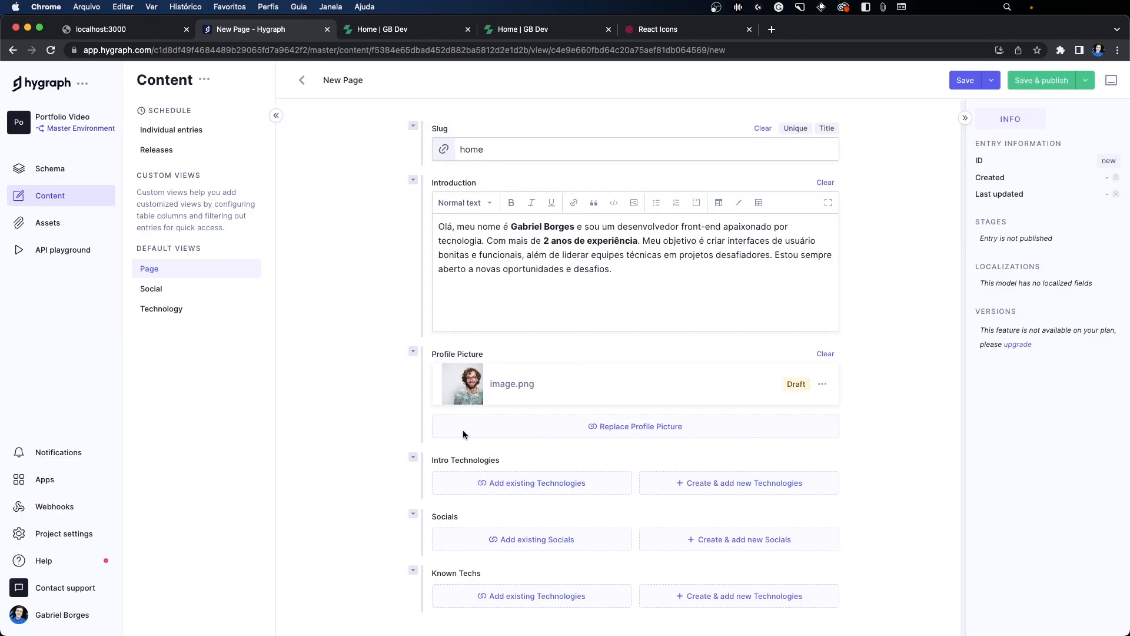
Step: Check the portfolio's intro technology tags and start a new Technology entry named Next.js under Intro Technologies
click(377, 31)
drag(219, 342, 250, 334)
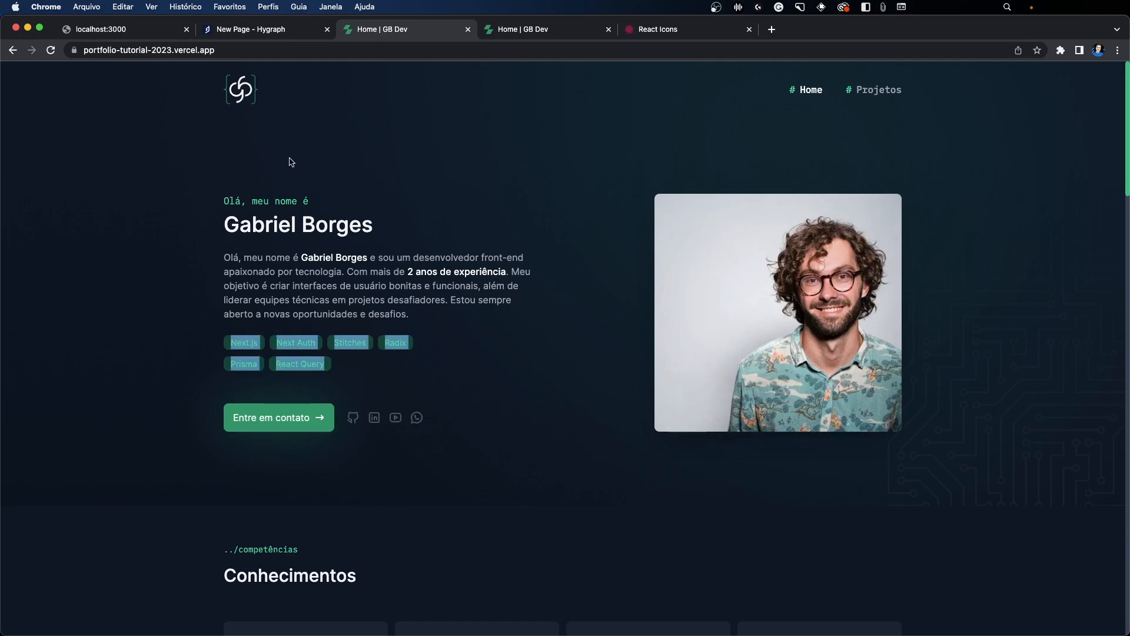
click(288, 132)
click(268, 33)
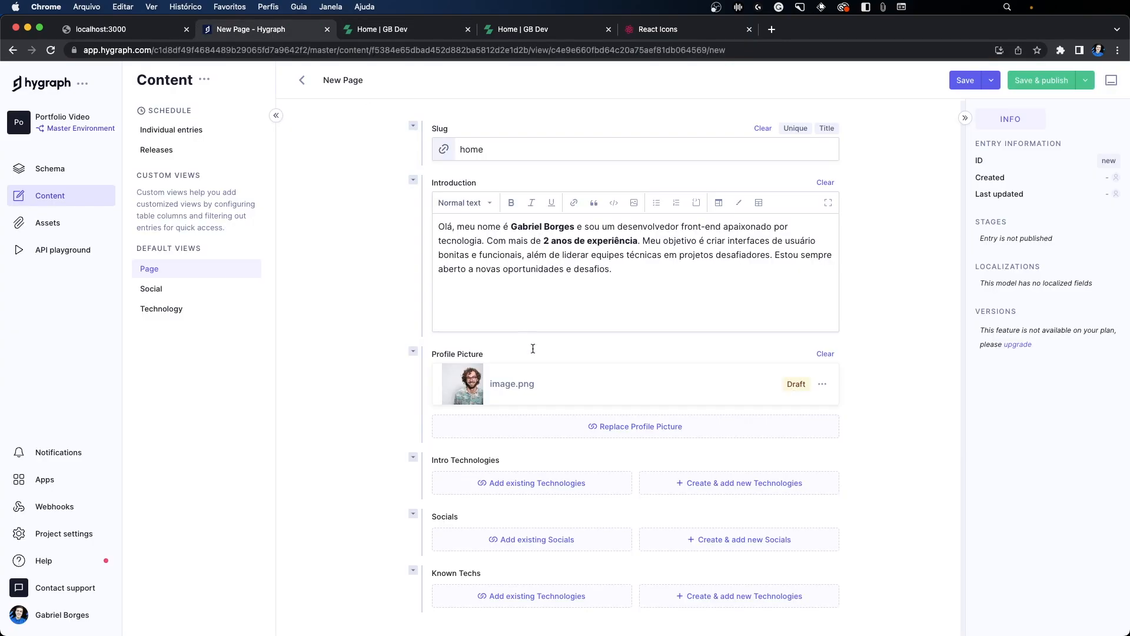
click(383, 29)
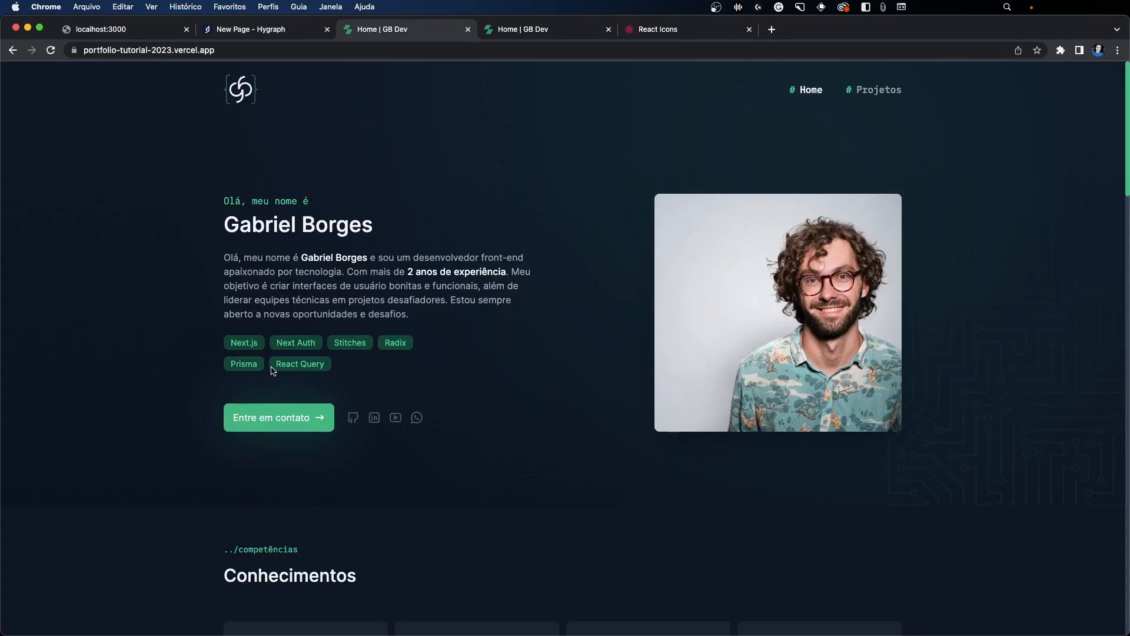
scroll(296, 371, down, 5)
scroll(295, 358, up, 5)
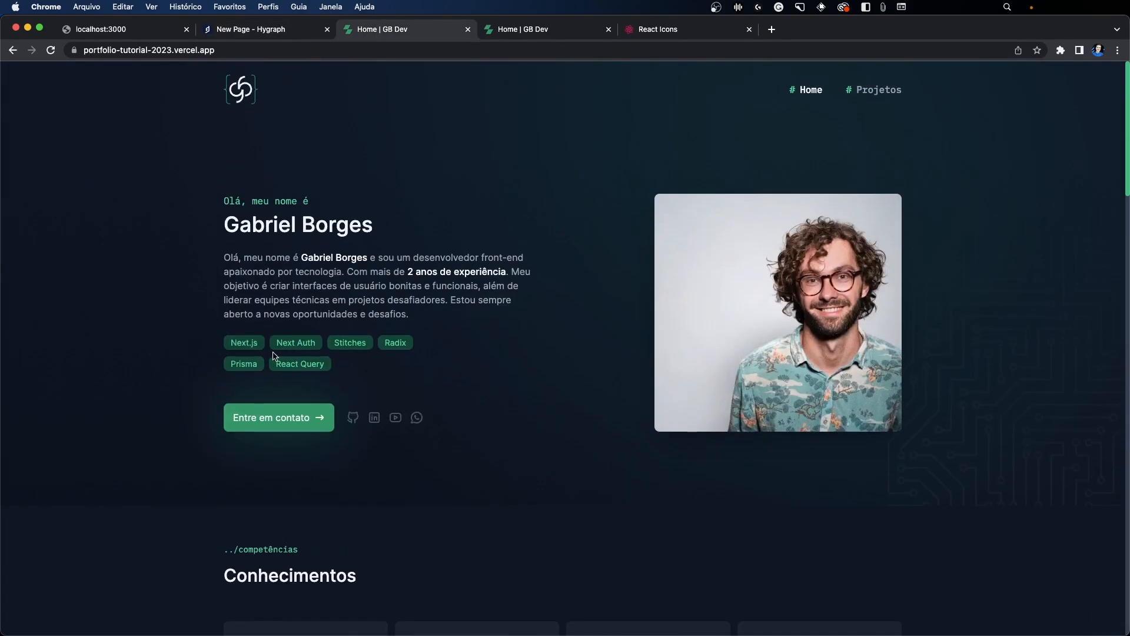
click(253, 30)
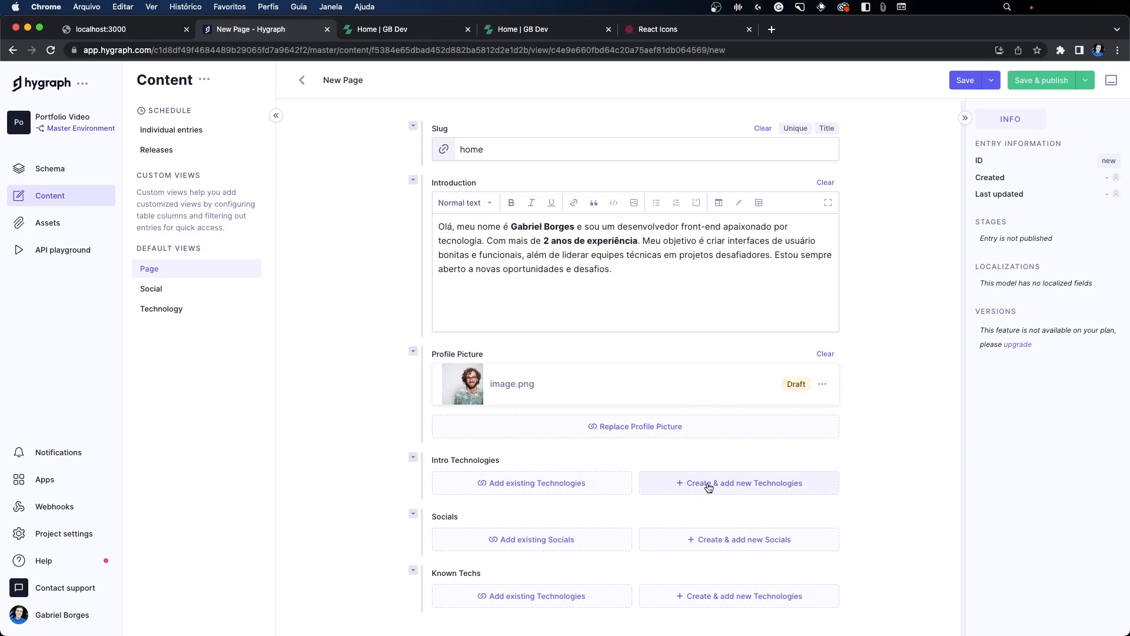
click(732, 487)
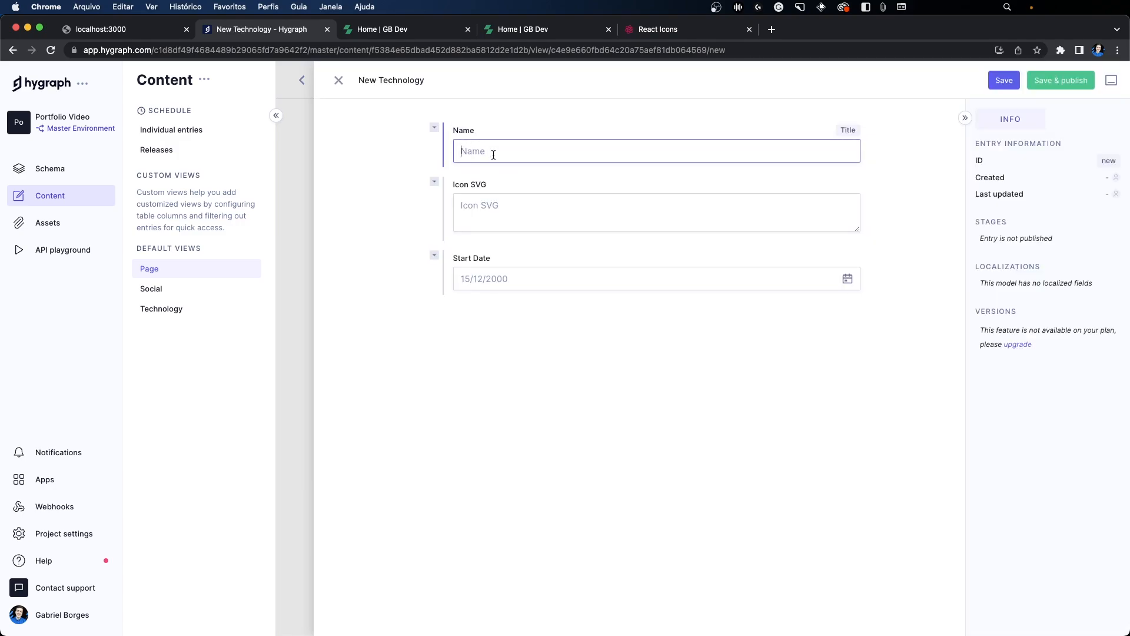
text(Next.js)
Step: Switch to the React Icons site and search for tbbrandnext to find the technology's icon
click(482, 211)
click(658, 28)
click(86, 139)
double_click(86, 139)
text(tbb)
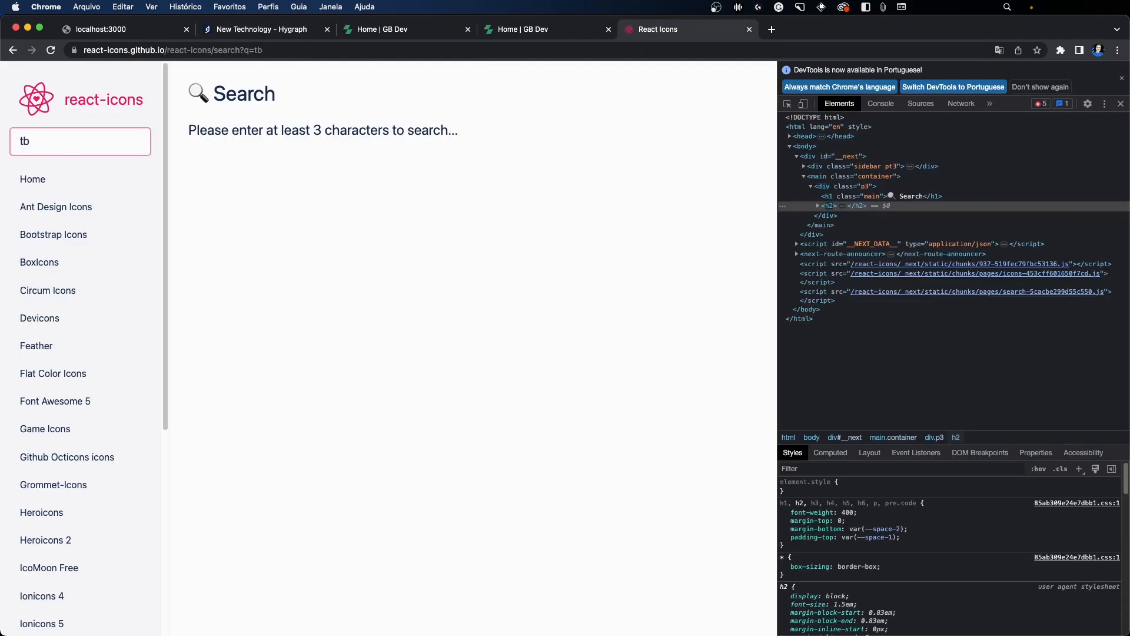
text(randnext)
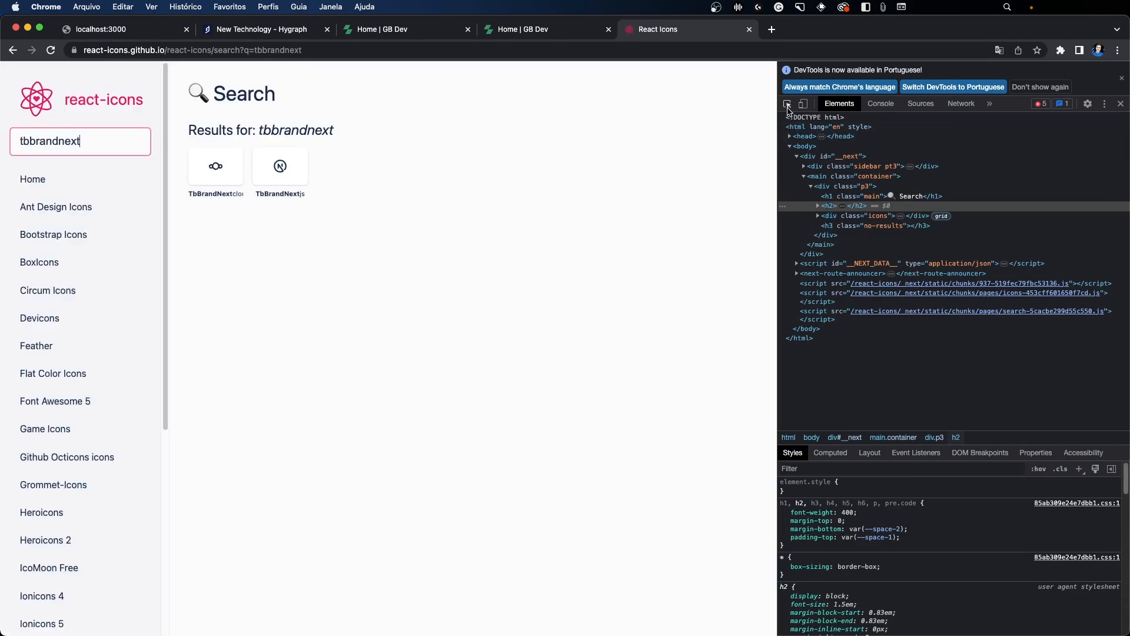
Step: Copy the SVG markup of the TbBrandNextjs icon and paste it into the new Next.js technology's Icon SVG in Hygraph
click(787, 104)
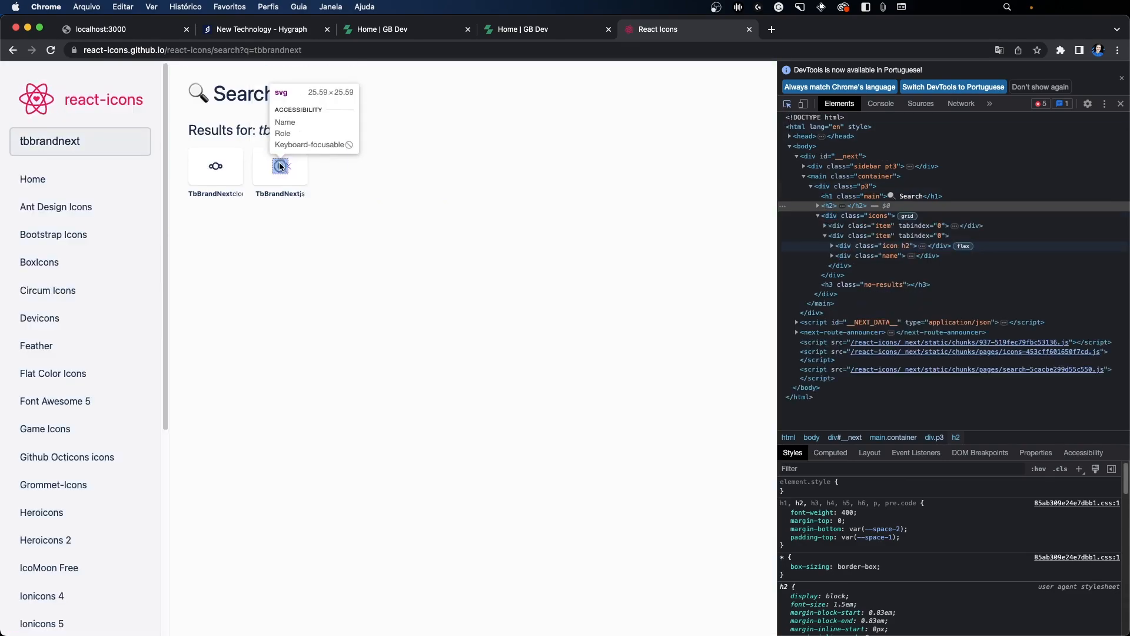
click(280, 168)
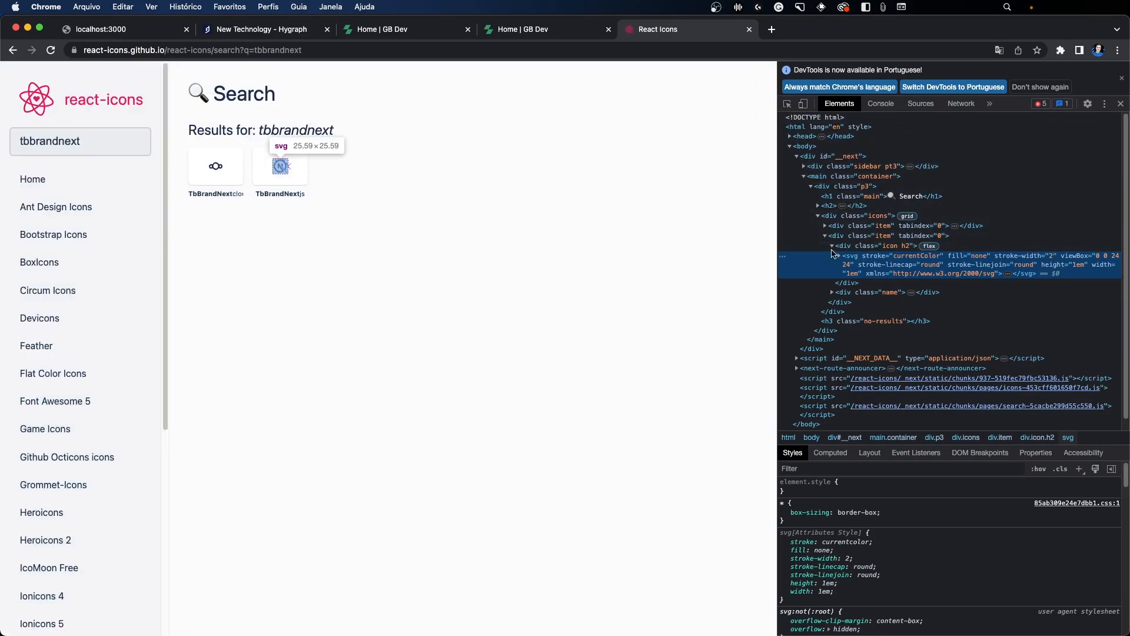
right_click(883, 262)
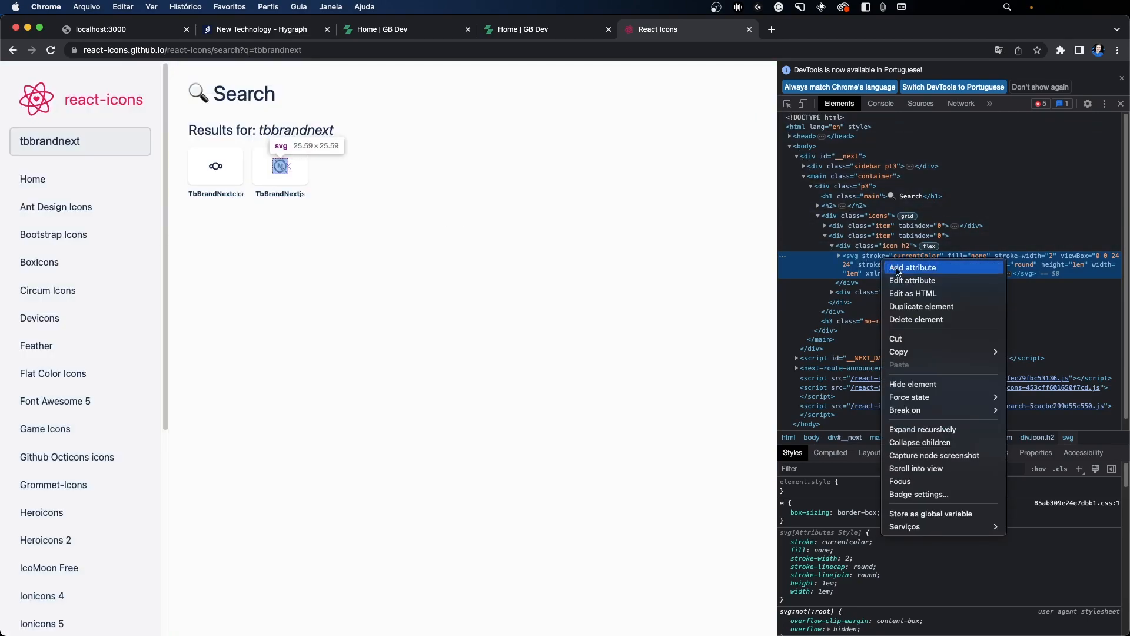
click(928, 294)
key(super+a)
key(super+c)
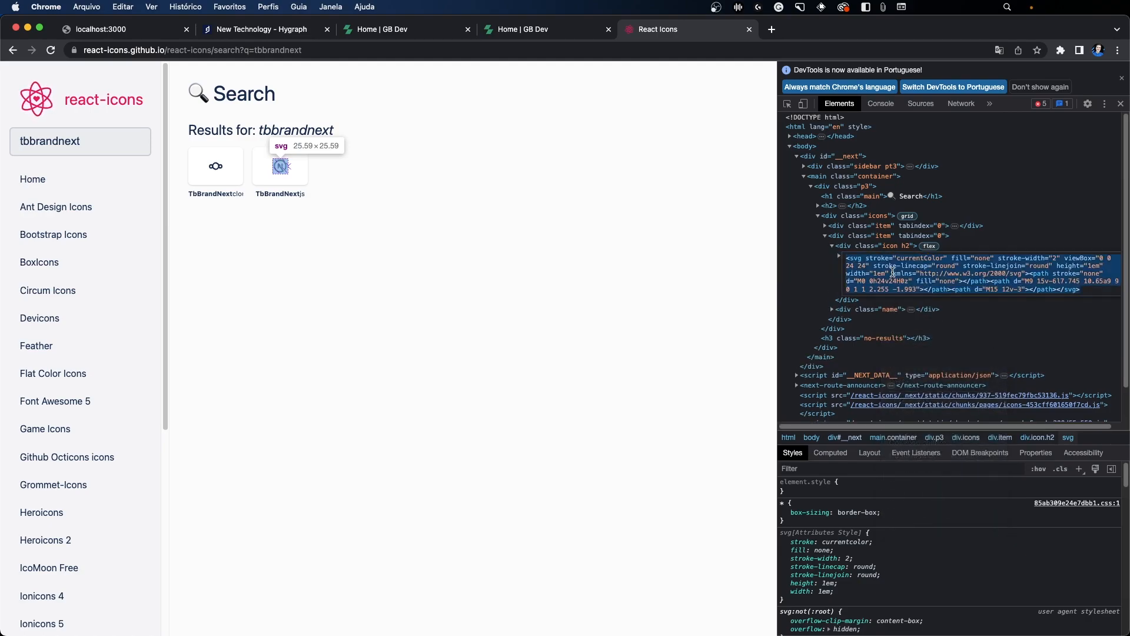
click(318, 29)
key(super+v)
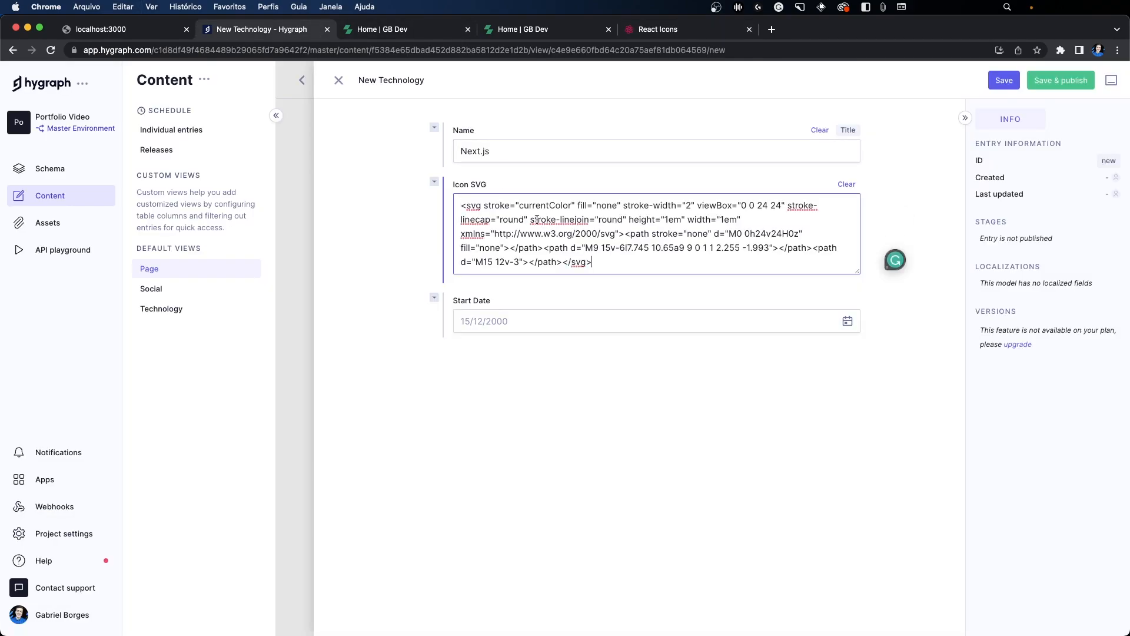
drag(616, 266, 462, 184)
Step: Set the Next.js technology's Start Date to 01/04/2022
click(524, 318)
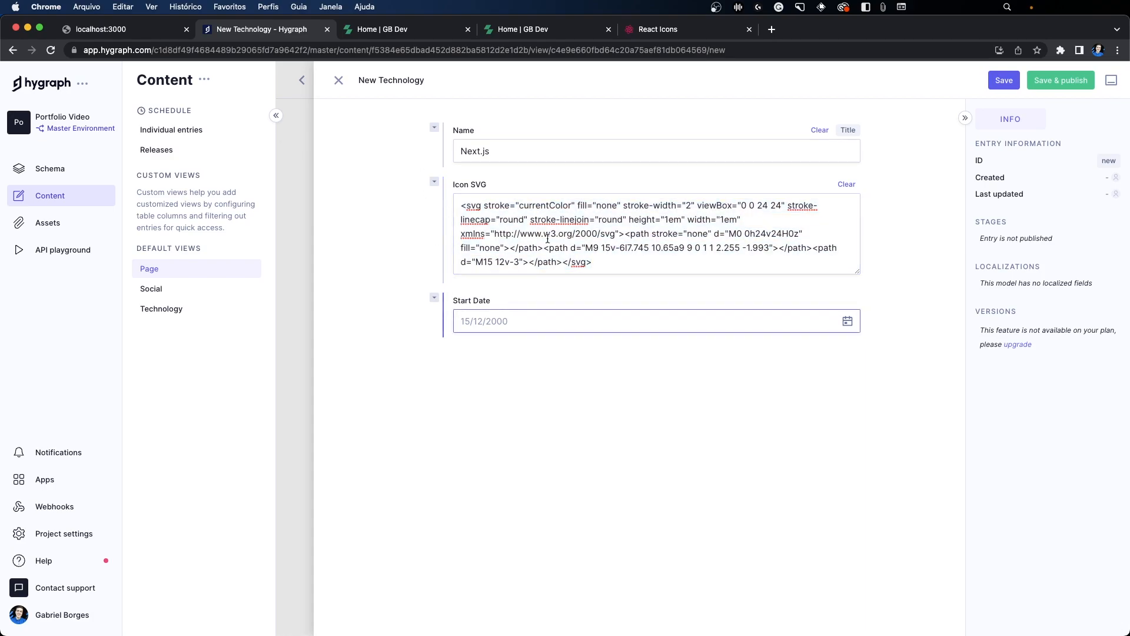
key(super+Tab)
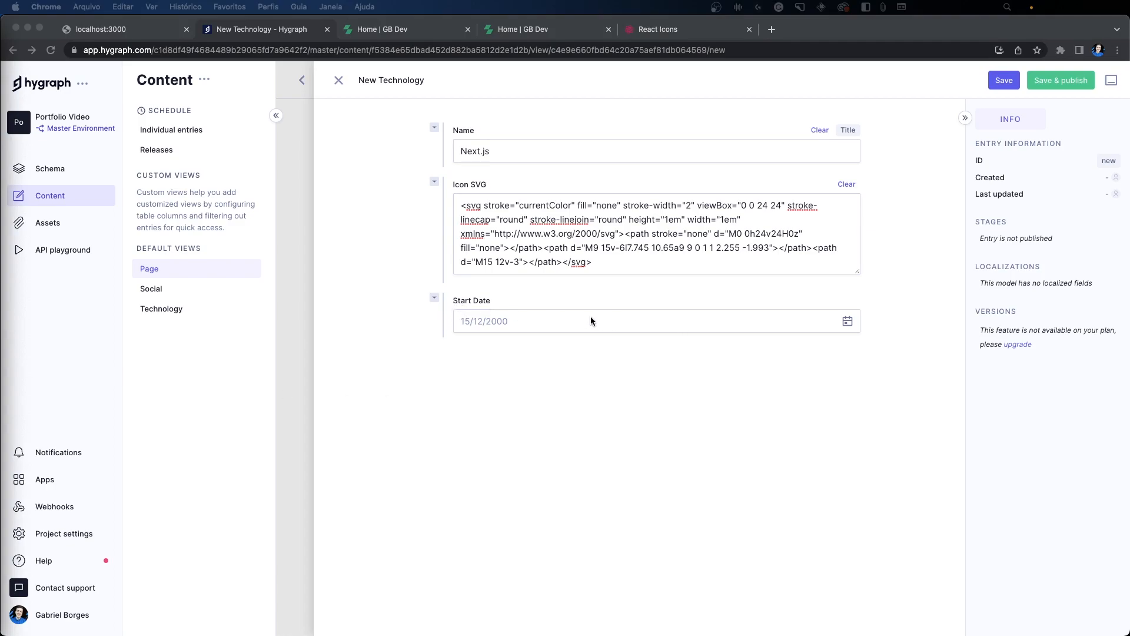
key(super+Tab)
click(568, 311)
text(01/04/2022)
key(Tab)
key(super+Tab)
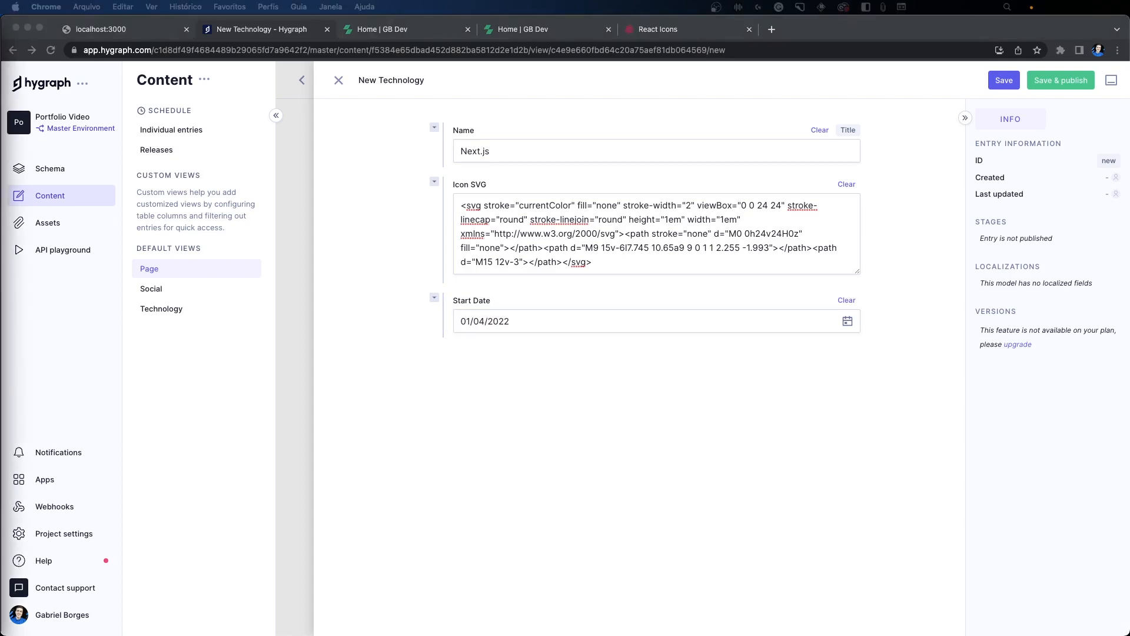
Step: Save and publish the Next.js technology entry
click(1054, 82)
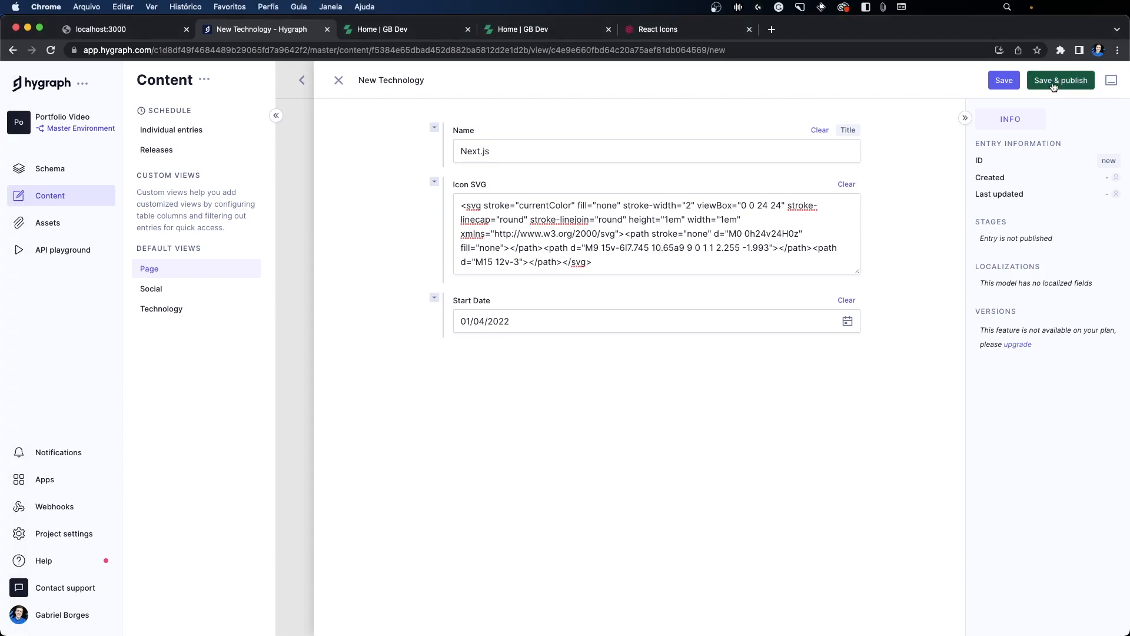
click(676, 399)
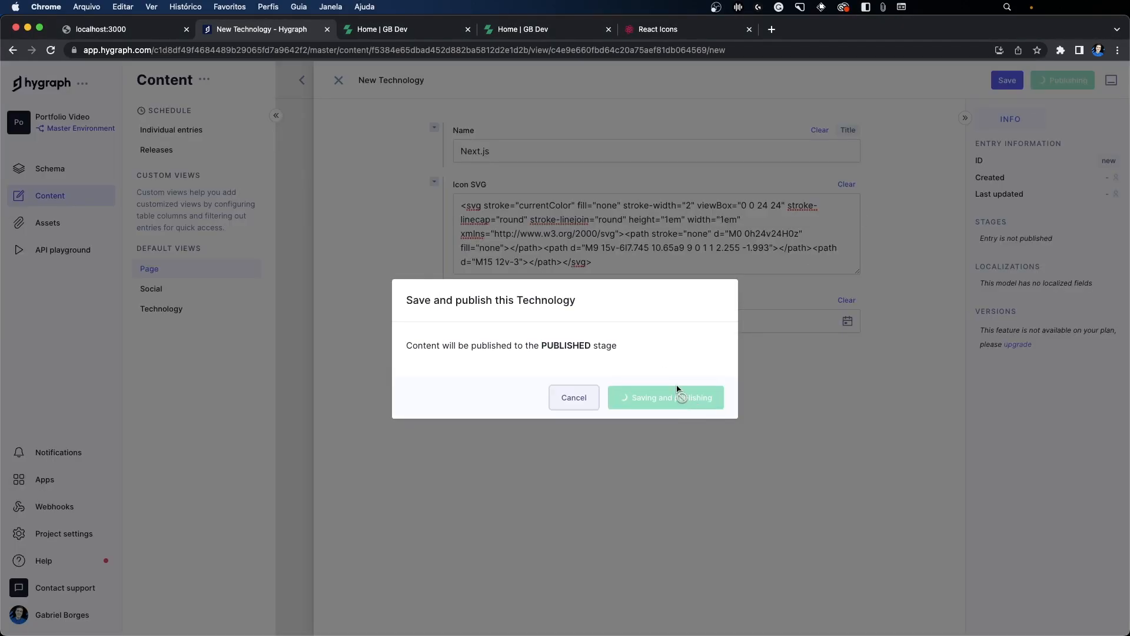
scroll(676, 382, down, 2)
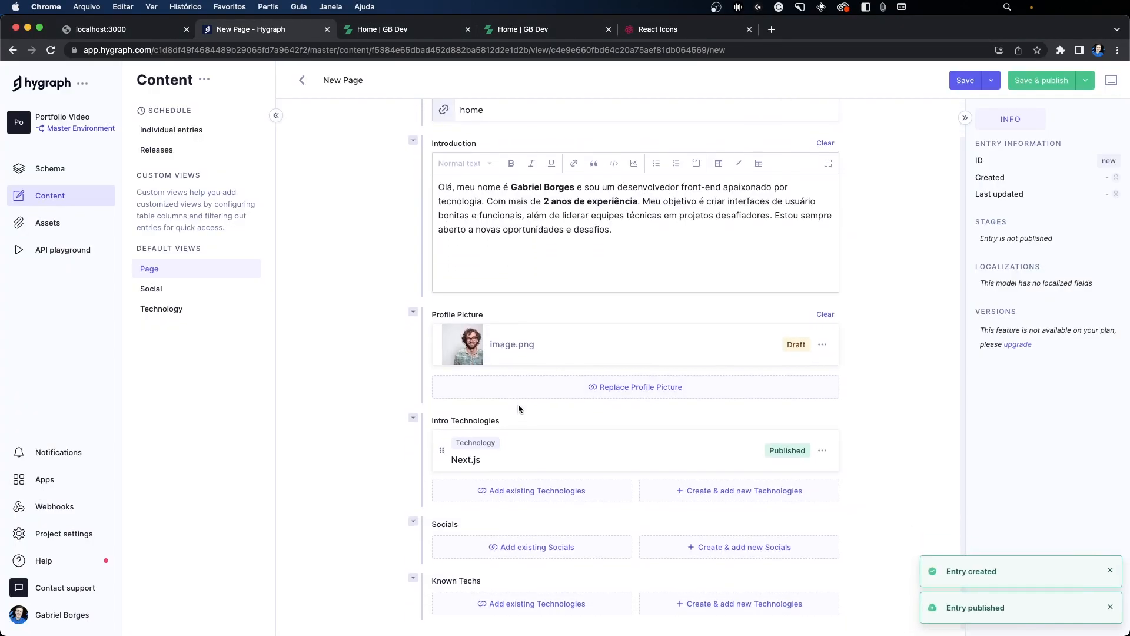
mouse_move(451, 453)
mouse_down()
mouse_move(491, 456)
mouse_move(451, 454)
mouse_up()
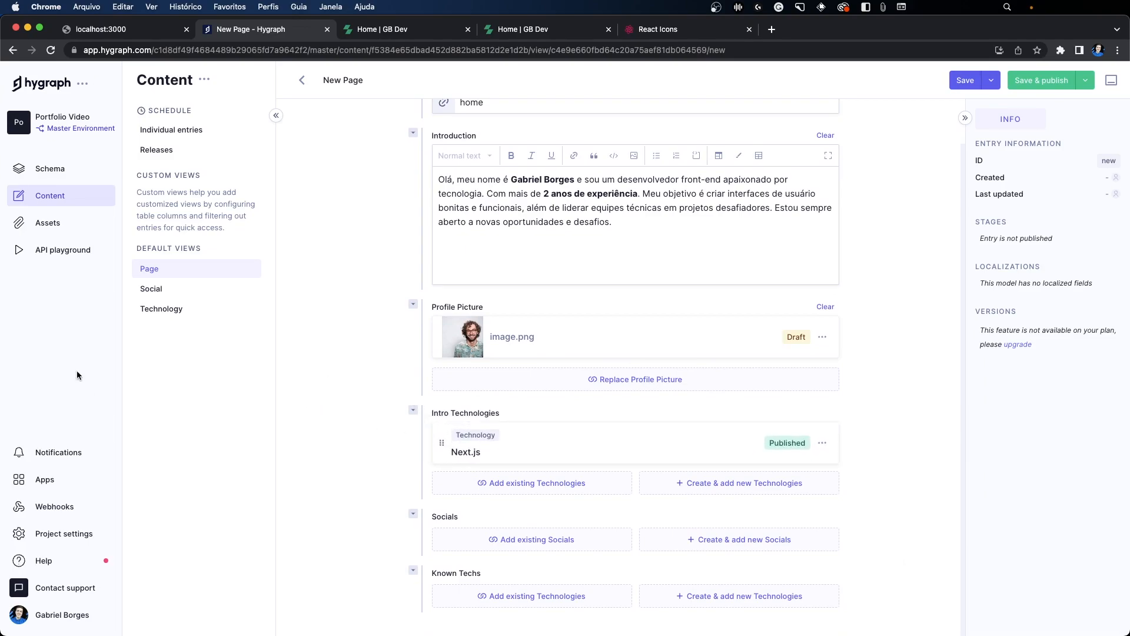
Step: Keep the unsaved page content and save the home Page entry without publishing it
click(367, 34)
click(276, 32)
click(728, 486)
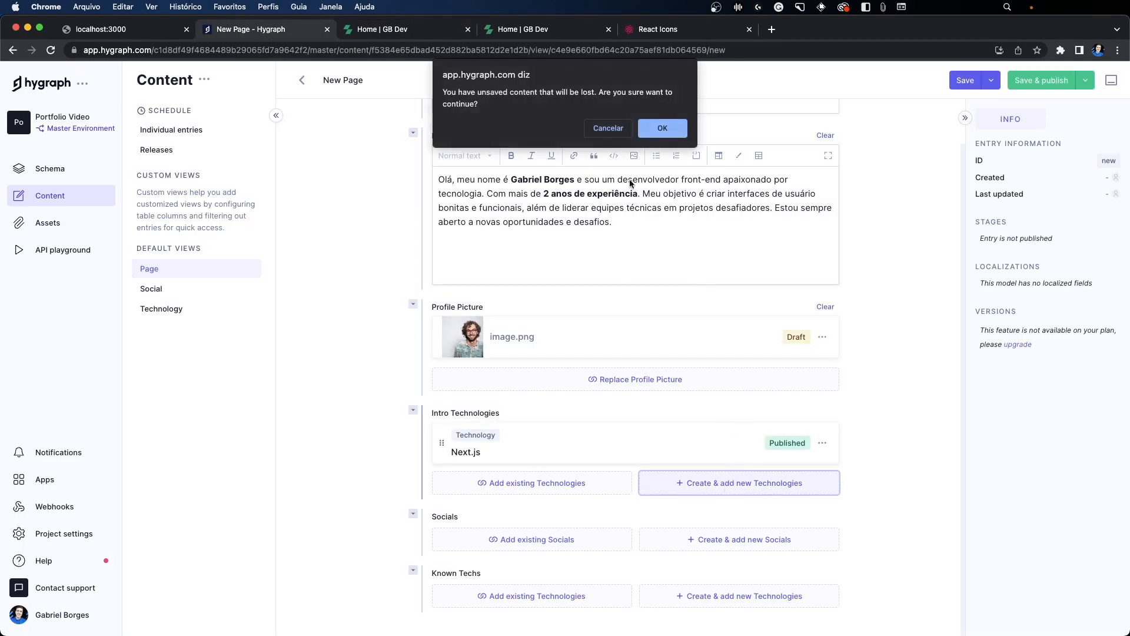
click(614, 129)
click(966, 80)
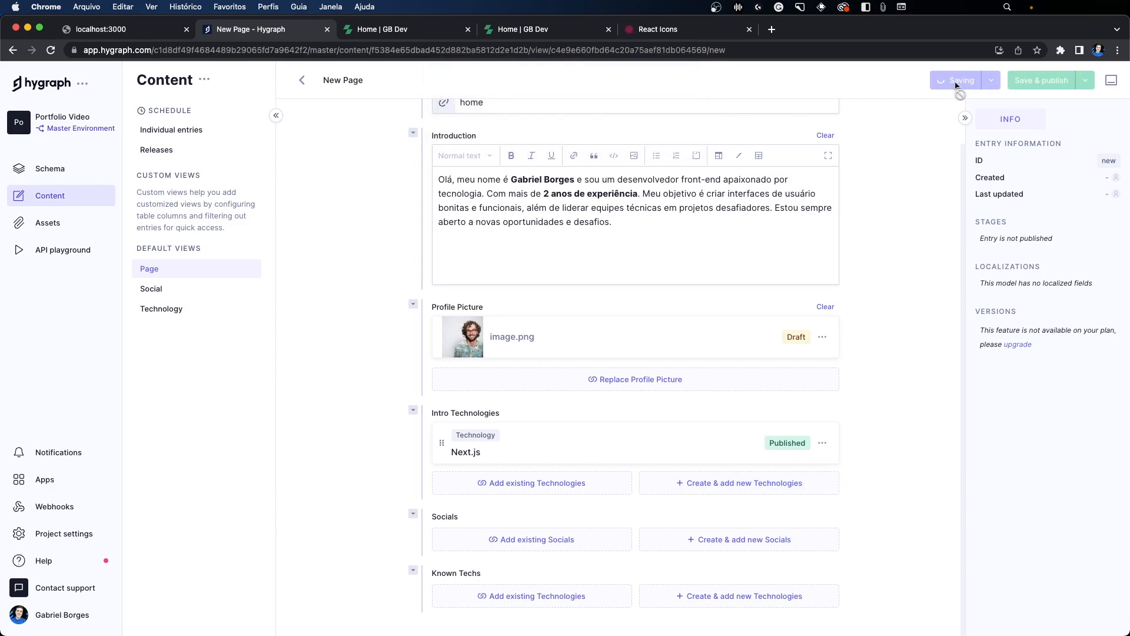
Step: Create and publish a technology named Next Auth under Intro Technologies, and save the home page
scroll(783, 259, down, 2)
click(746, 485)
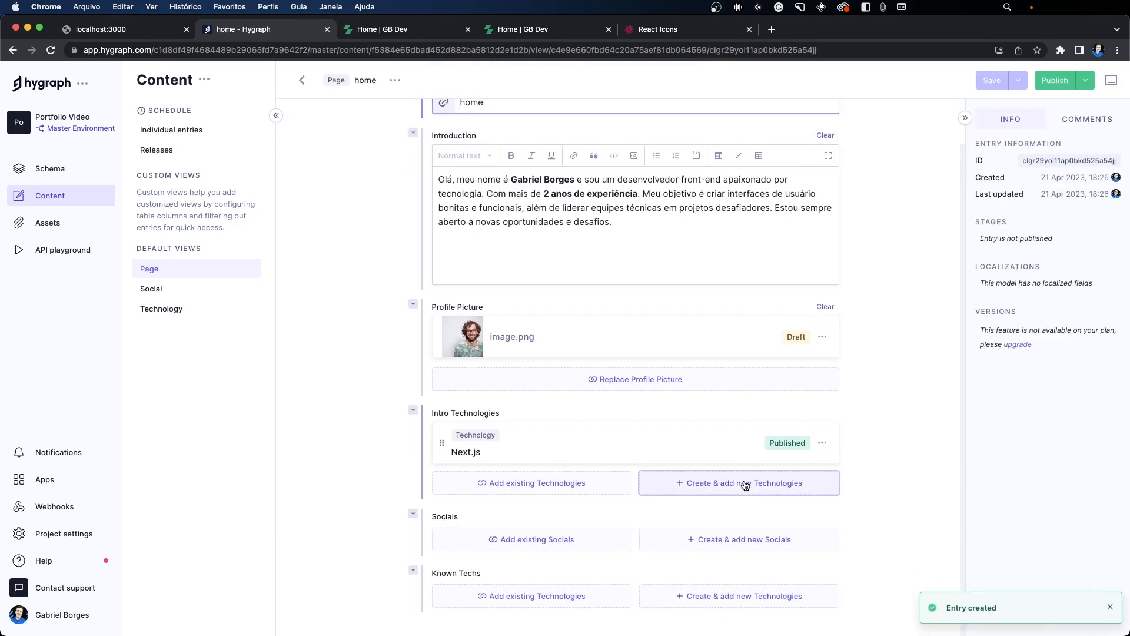
text(Next Auth)
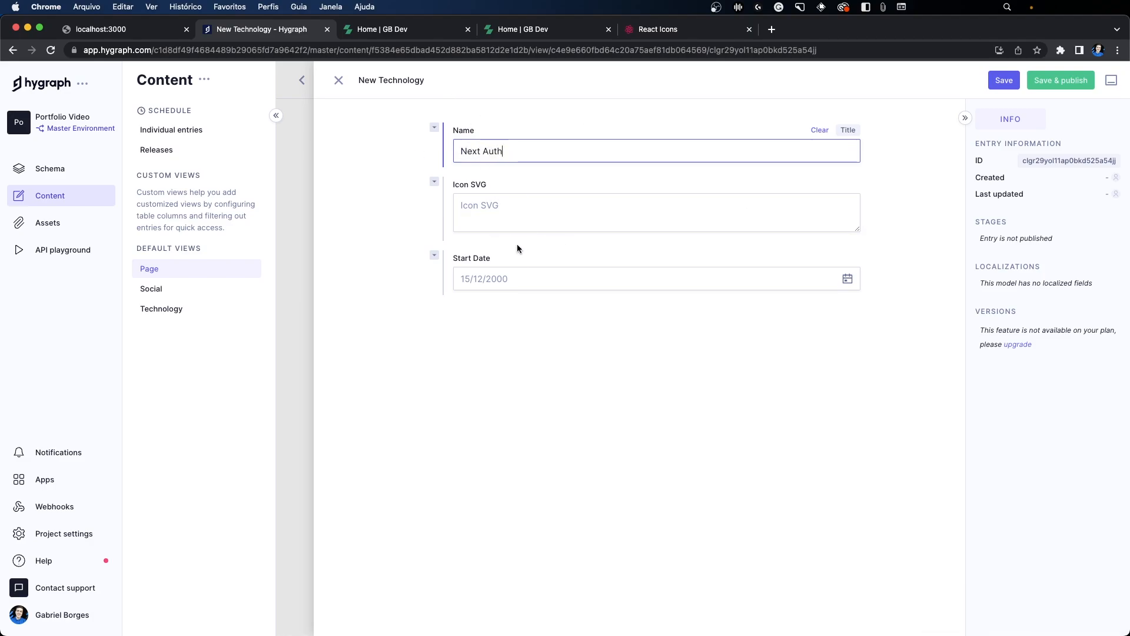
click(1058, 83)
click(669, 398)
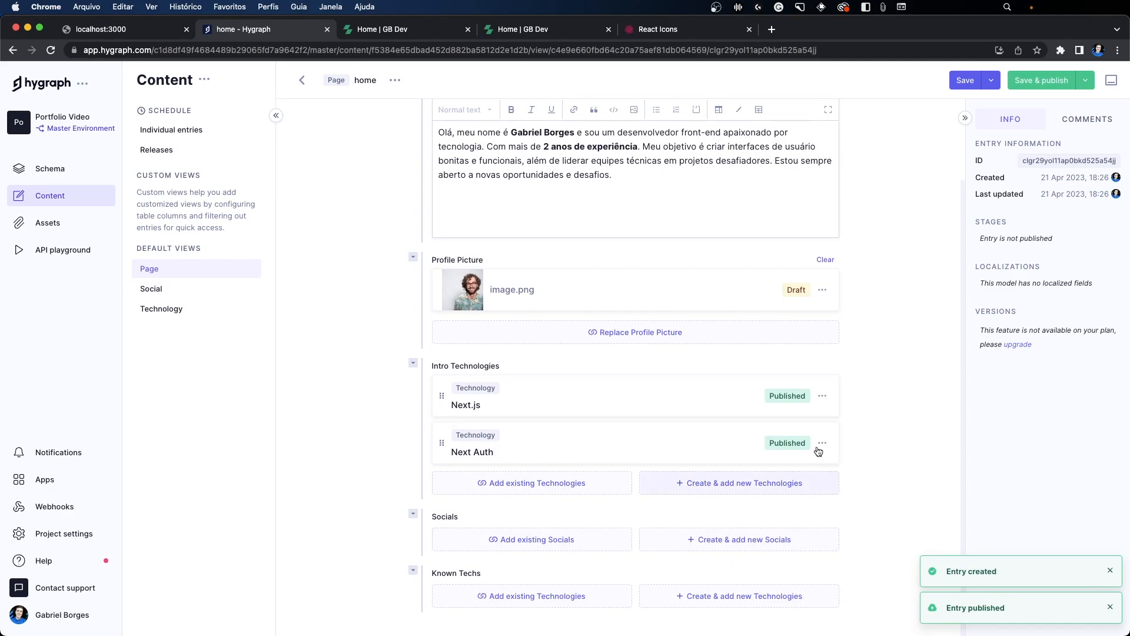
click(954, 84)
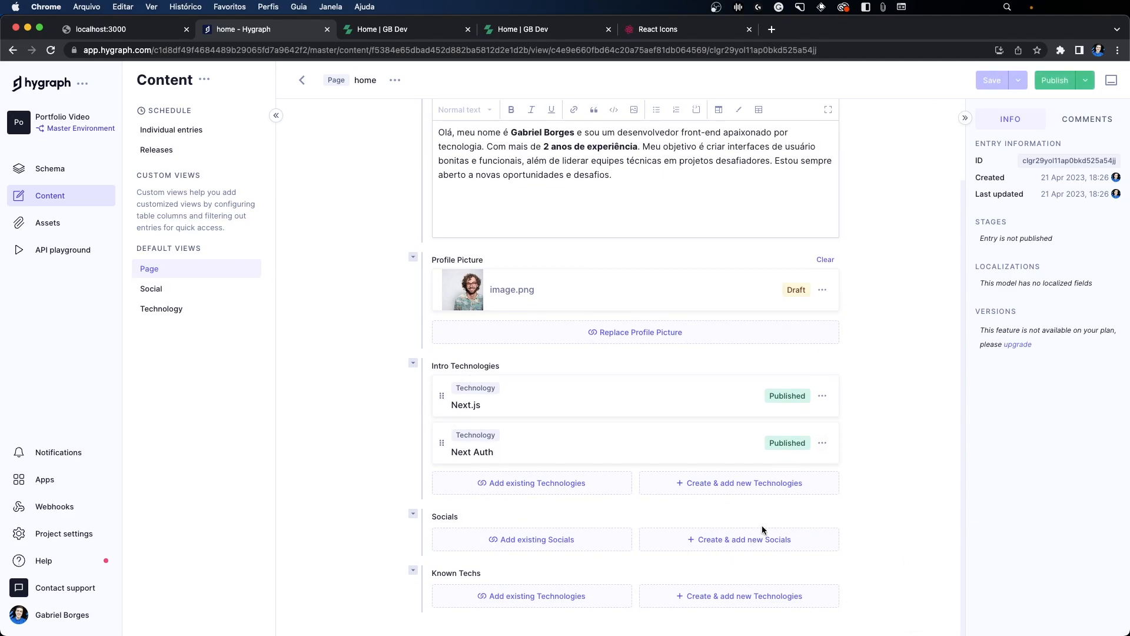
Step: Start a new Social entry for the home page and search the React Icons site for tbbrandgithub
click(748, 540)
click(407, 39)
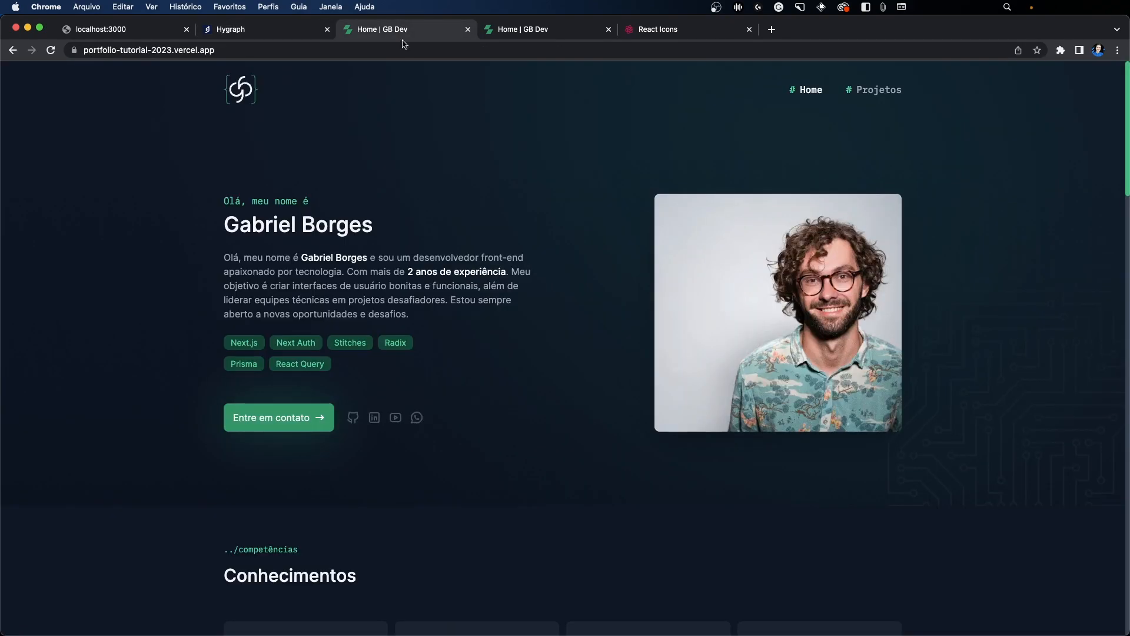
click(589, 31)
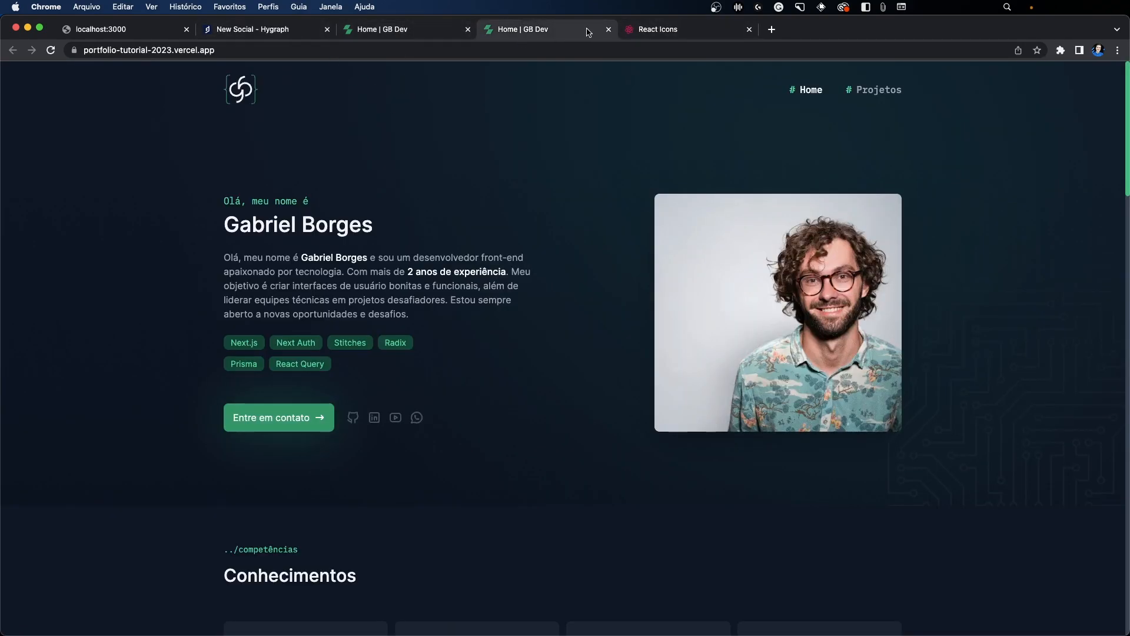
click(609, 30)
double_click(48, 141)
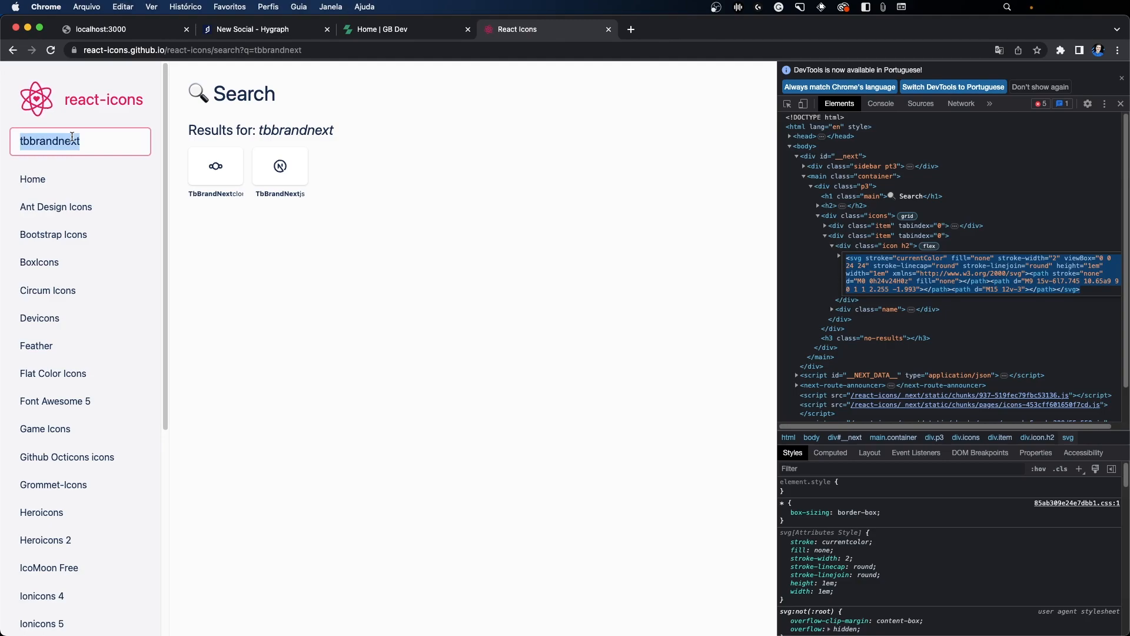
text(tbbrandgithub)
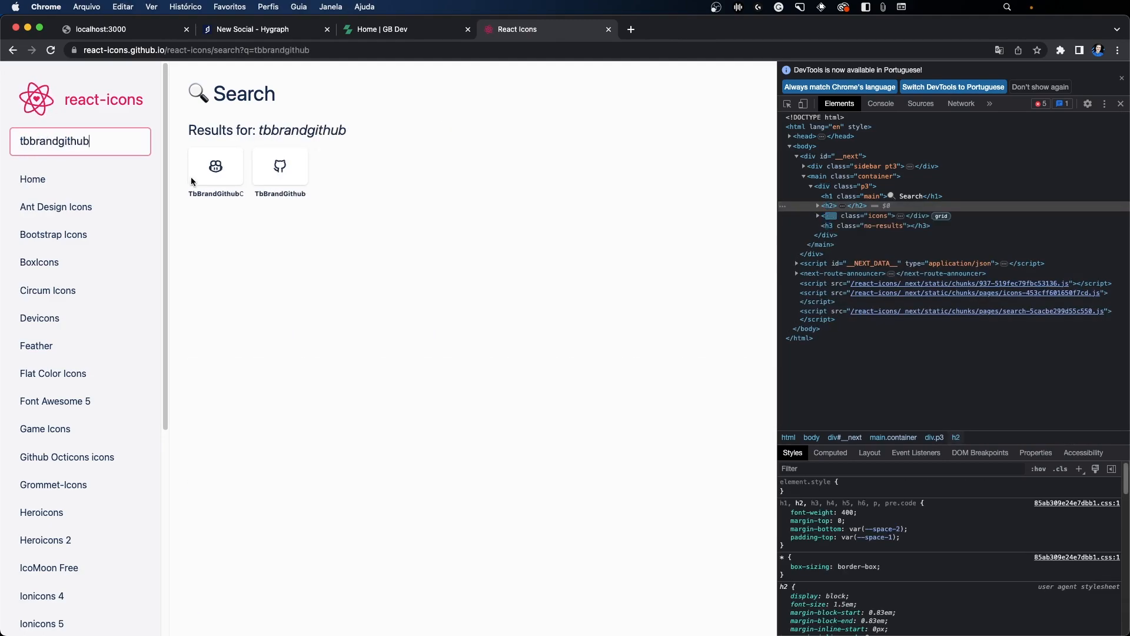
Step: Inspect the TbBrandGithub icon and copy its full SVG markup
click(787, 104)
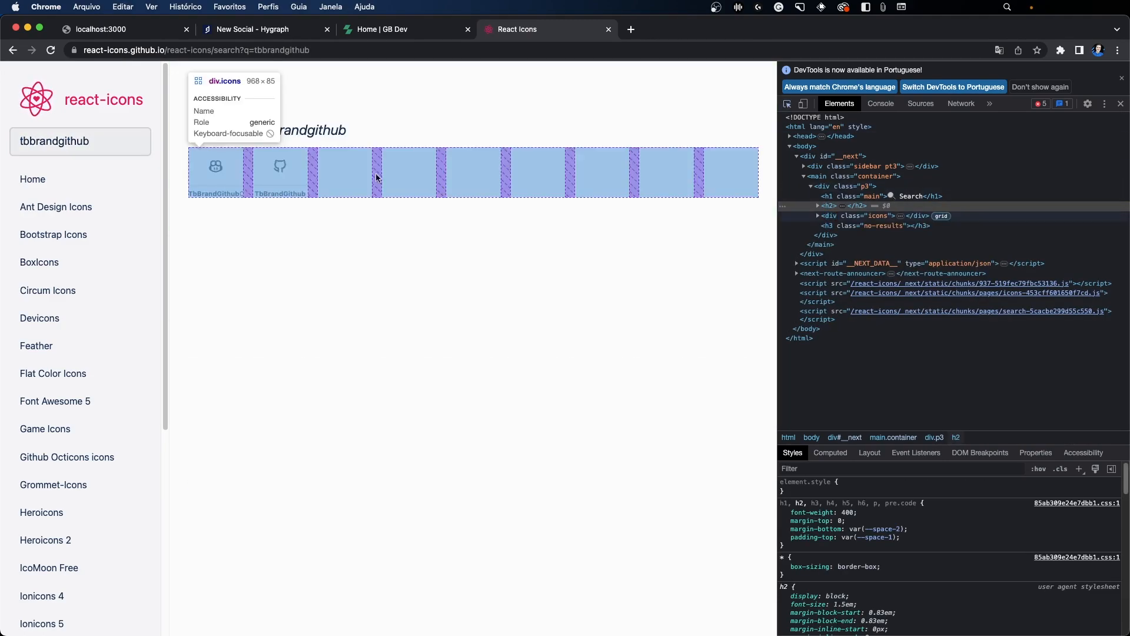
click(280, 170)
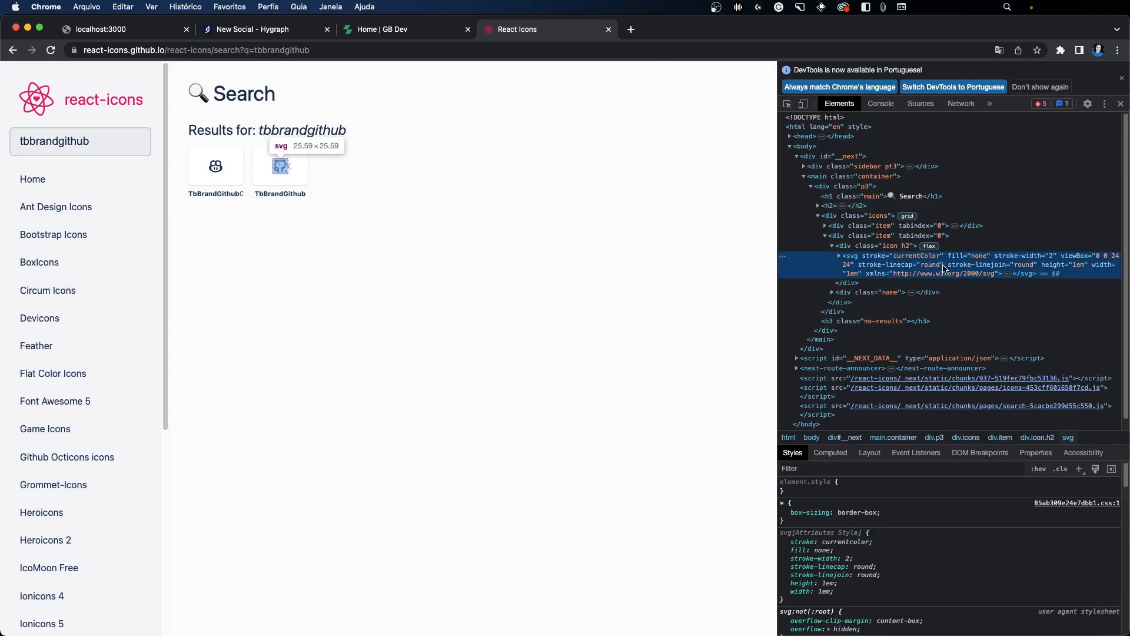
right_click(955, 275)
click(974, 298)
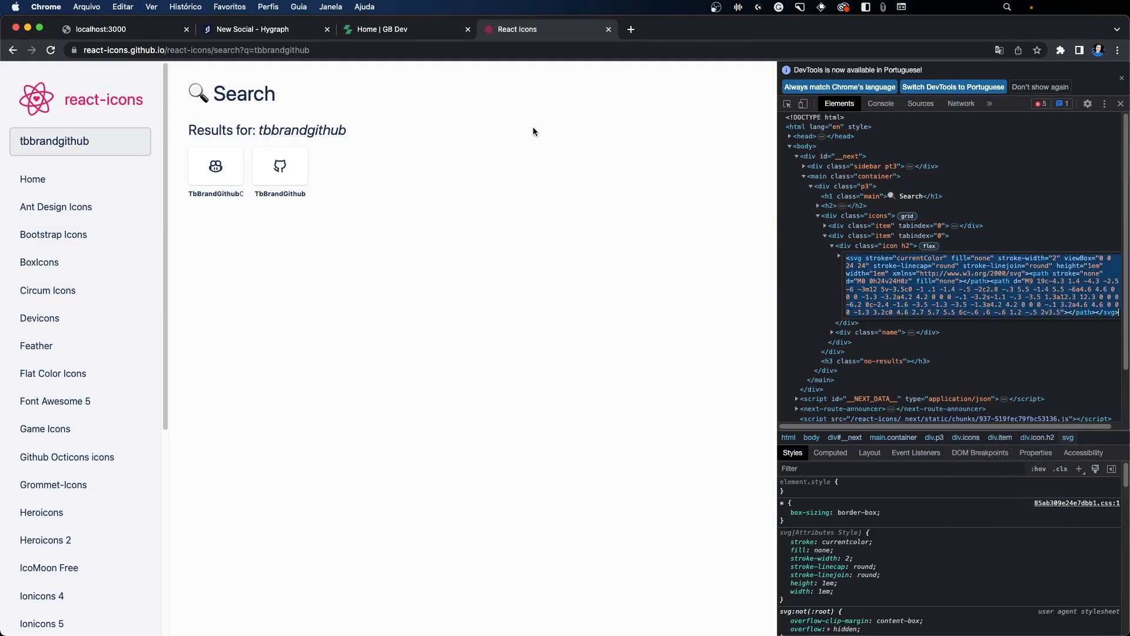
Step: Paste the copied SVG markup into the new Social entry's Icon SVG in Hygraph and name the entry Github
click(292, 26)
click(524, 213)
text(<svg stroke="currentColor" fill="none" stroke-width="2" viewBox="0 0 24 24" stroke-linecap="round" stroke-linejoin="round" height="1em" width="1em" xmlns="http://www.w3.org/2000/svg"><path stroke="none" d="M0 0h24v24H0z" fill="none"></path><path d="M9 19c-4.3 1.4 -4.3 -2.5 -6 -3m12 5v-3.5c0 -1 .1 -1.4 -.5 -2c2.8 -.3 5.5 -1.4 5.5 -6a4.6 4.6 0 0 0 -1.3 -3.2a4.2 4.2 0 0 0 -.1 -3.2s-1.1 -.3 -3.5 1.3a12.3 12.3 0 0 0 -6.2 0c-2.4 -1.6 -3.5 -1.3 -3.5 -1.3a4.2 4.2 0 0 0 -.1 3.2a4.6 4.6 0 0 0 -1.3 3.2c0 4.6 2.7 5.7 5.5 6c-.6 .6 -.6 1.2 -.5 2v3.5"></path></svg>)
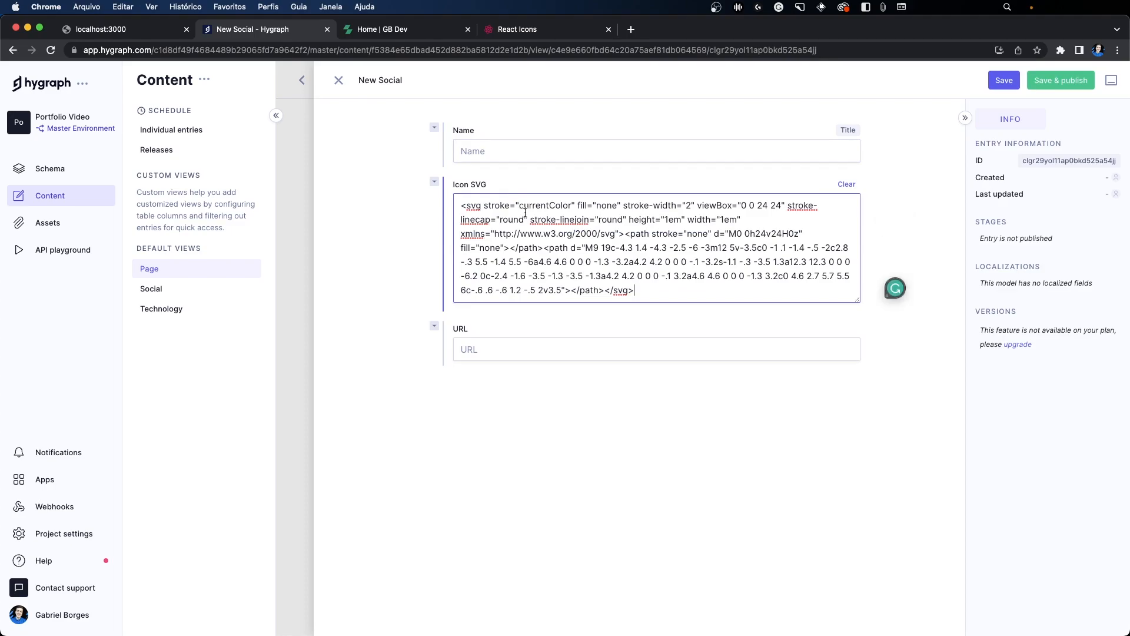
drag(518, 204, 569, 207)
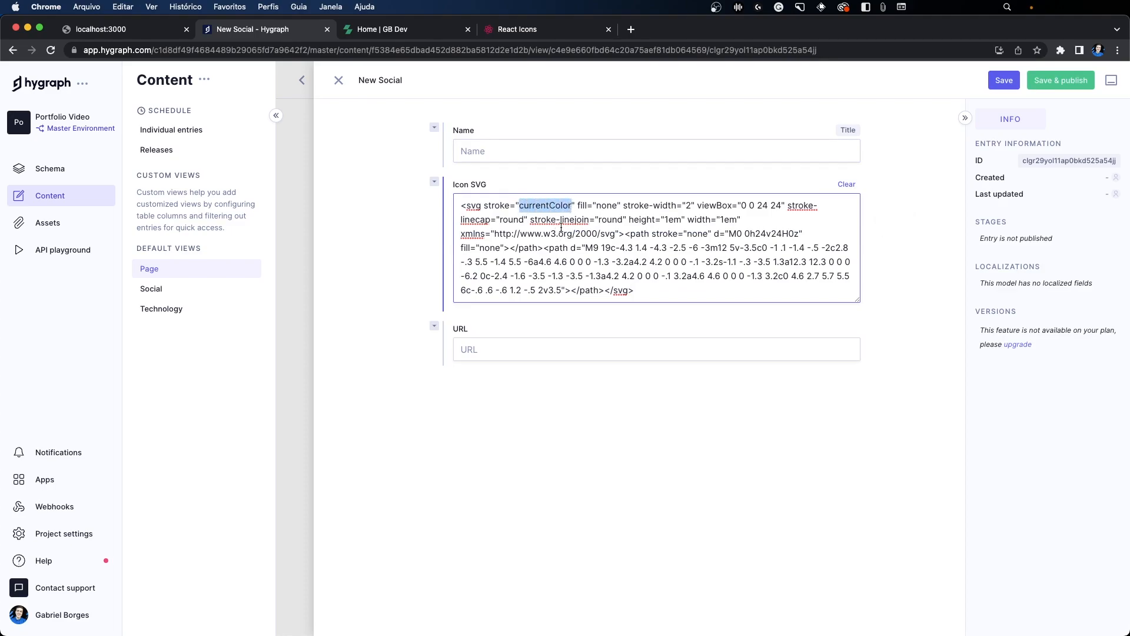
click(560, 206)
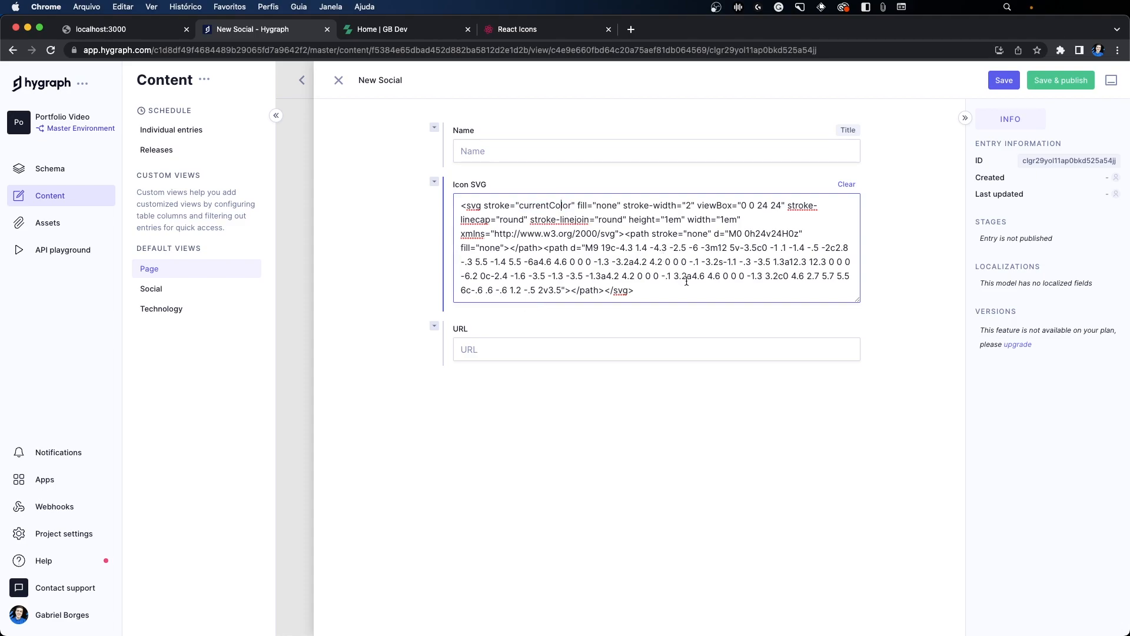
key(super+a)
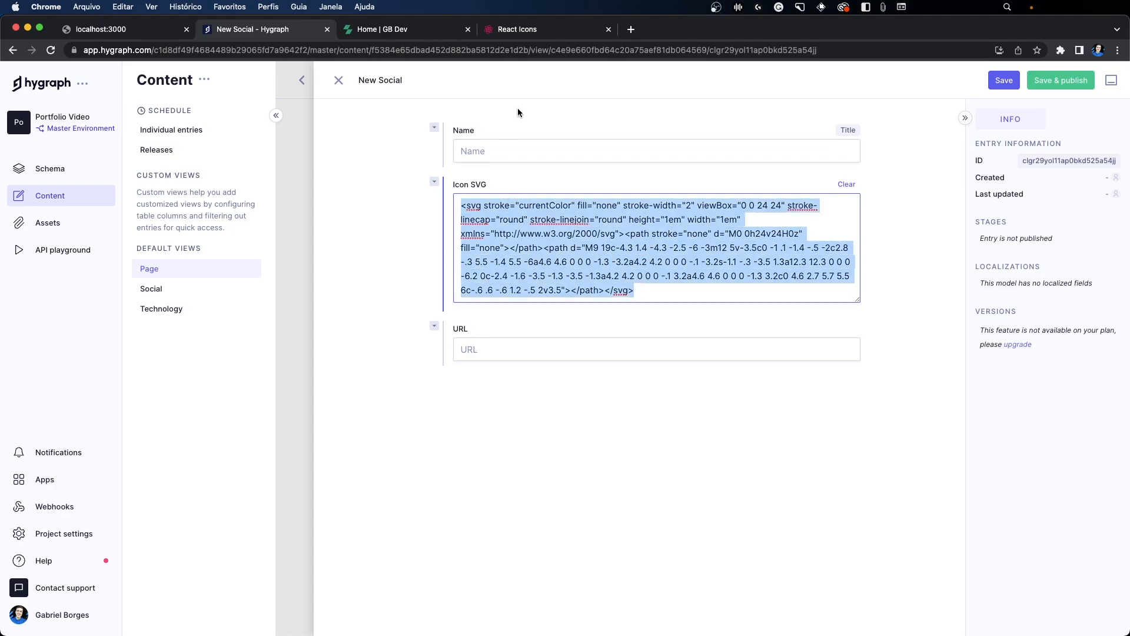
click(519, 149)
text(Github)
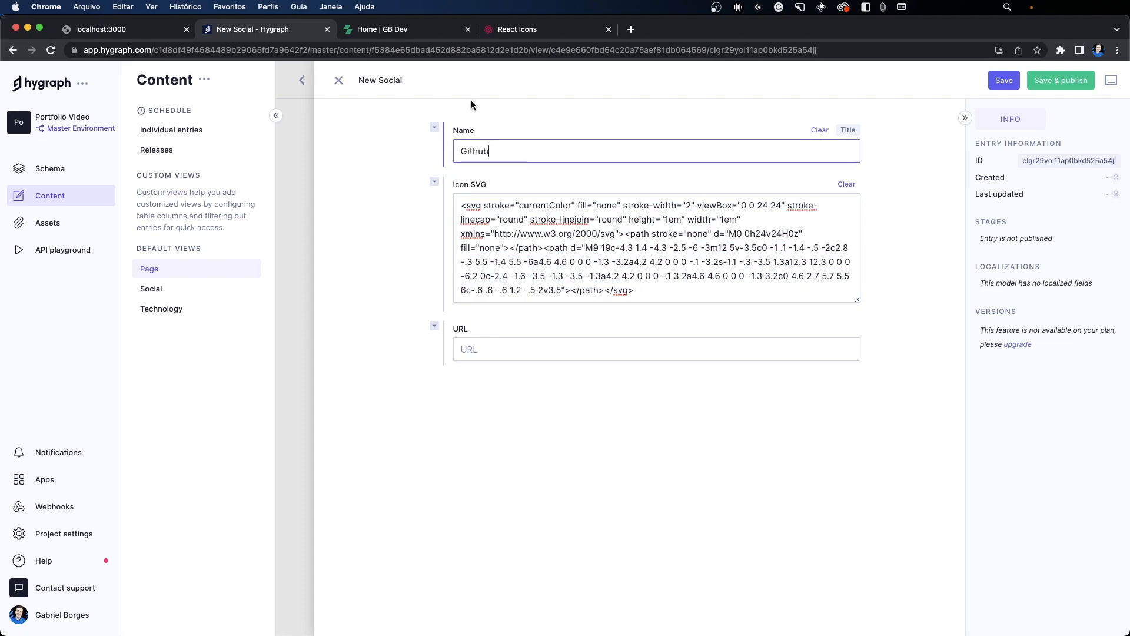
Step: Copy the GitHub profile link from the deployed portfolio into the Social entry's URL, and save and publish the entry
click(401, 29)
click(352, 419)
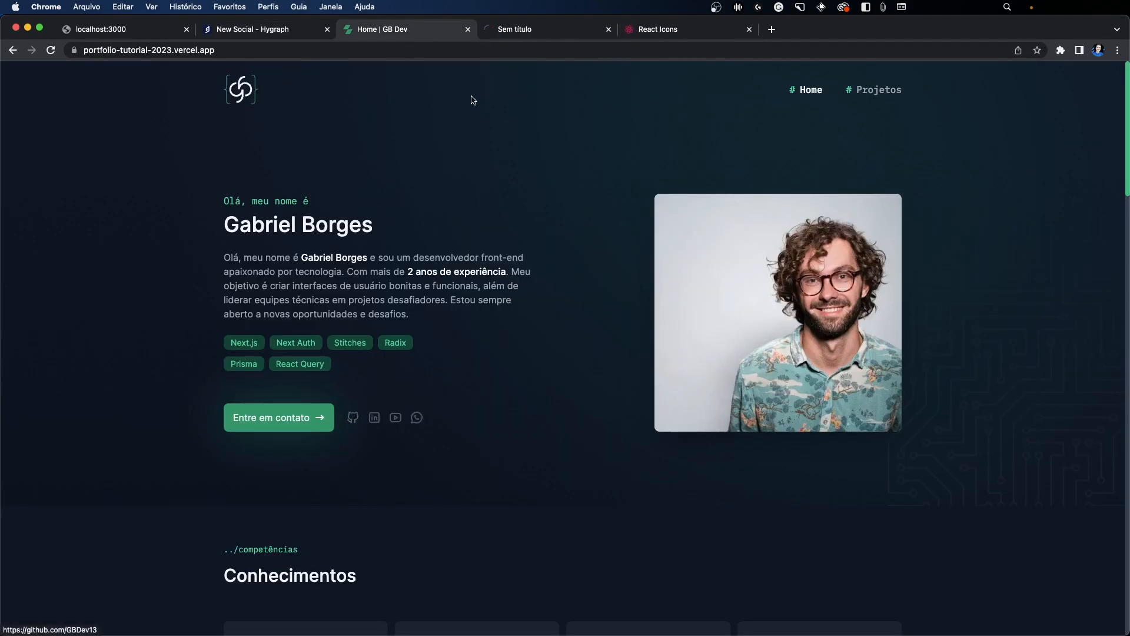
click(520, 30)
click(609, 29)
click(253, 29)
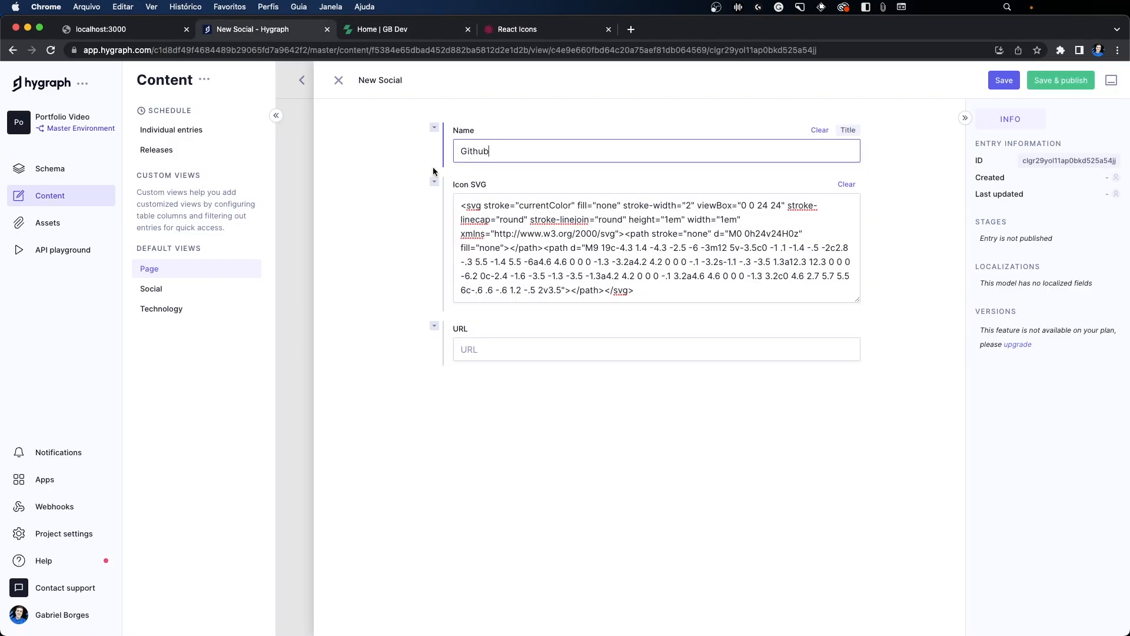
click(570, 353)
text(https://github.com/GBDev13)
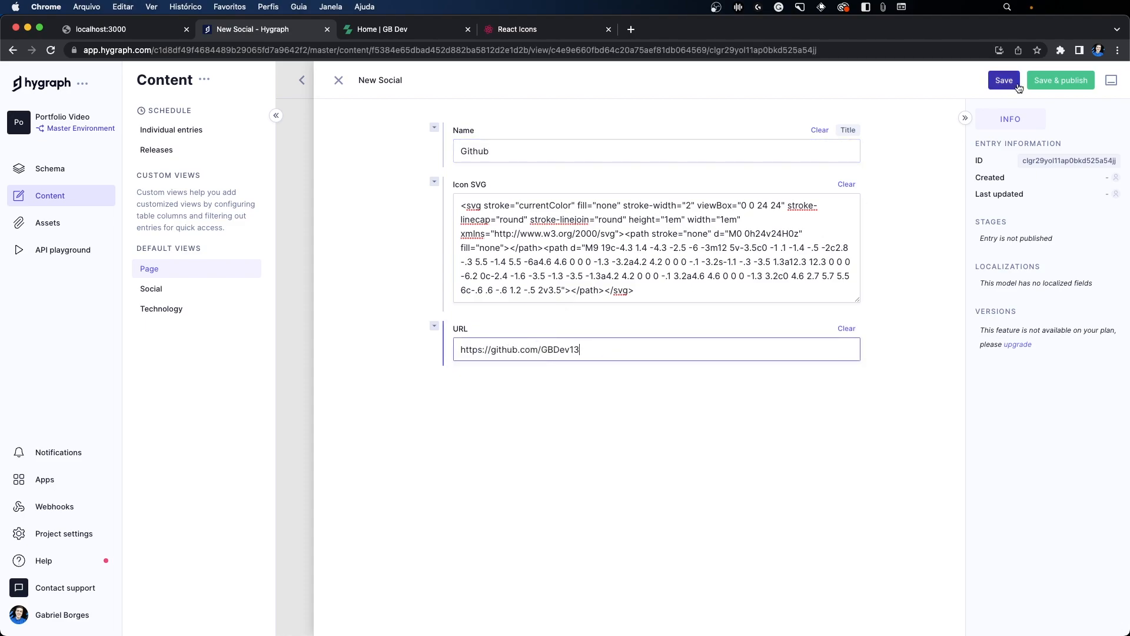
click(1061, 80)
click(693, 394)
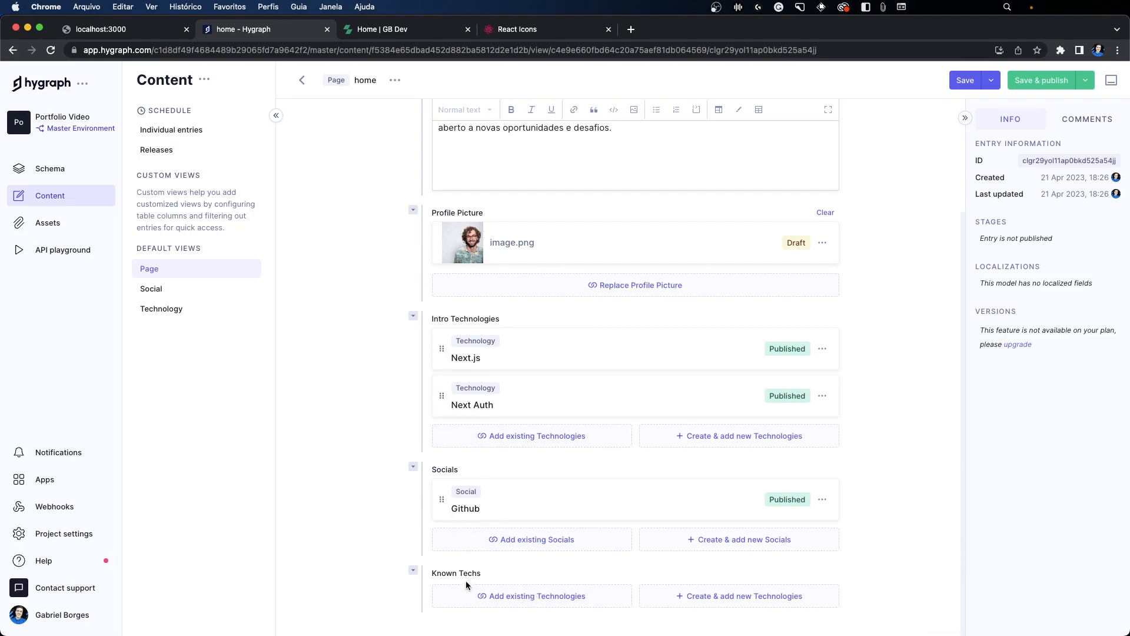
Step: Add the existing Next.js technology to the home page entry's Known Techs
click(527, 598)
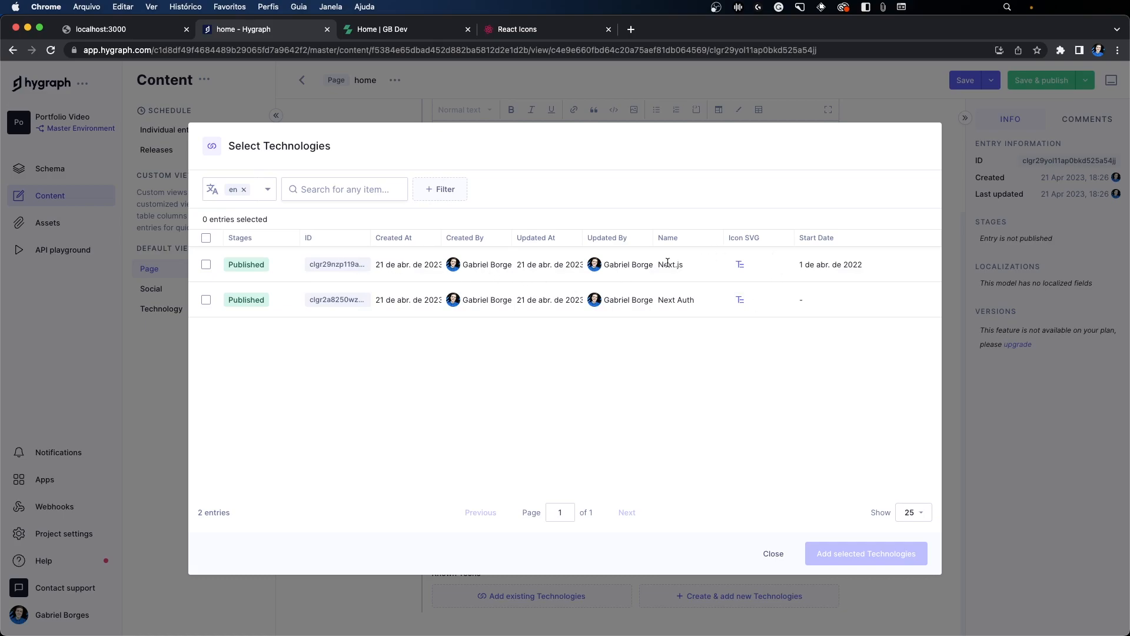
click(205, 264)
click(859, 550)
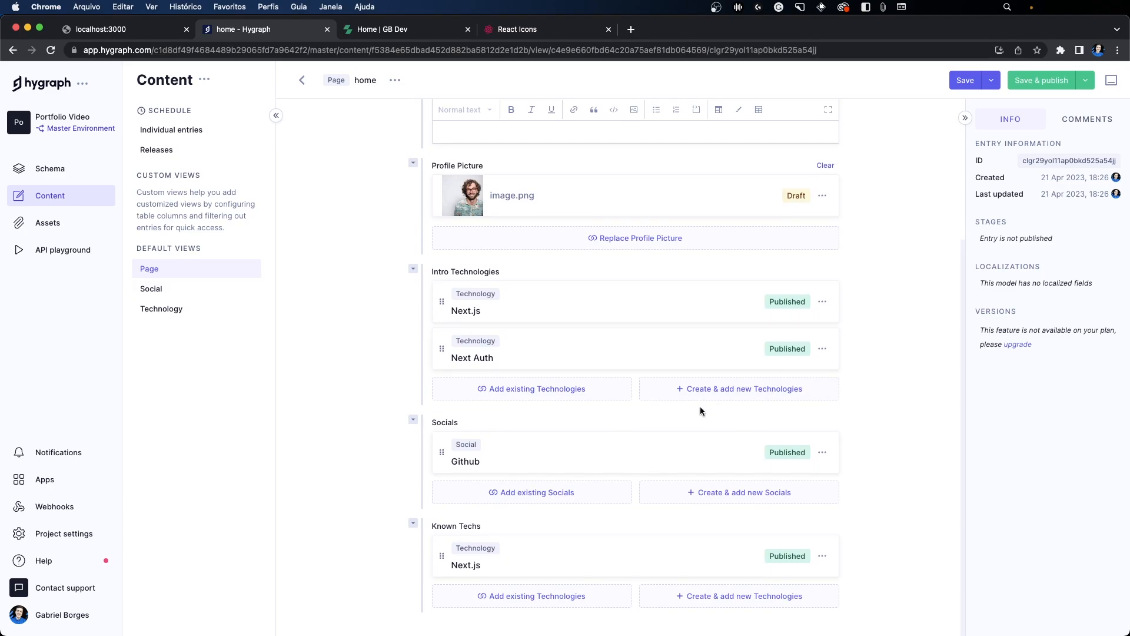
Step: Save and publish the home page entry together with its draft profile picture image.png
scroll(701, 406, up, 3)
click(1026, 82)
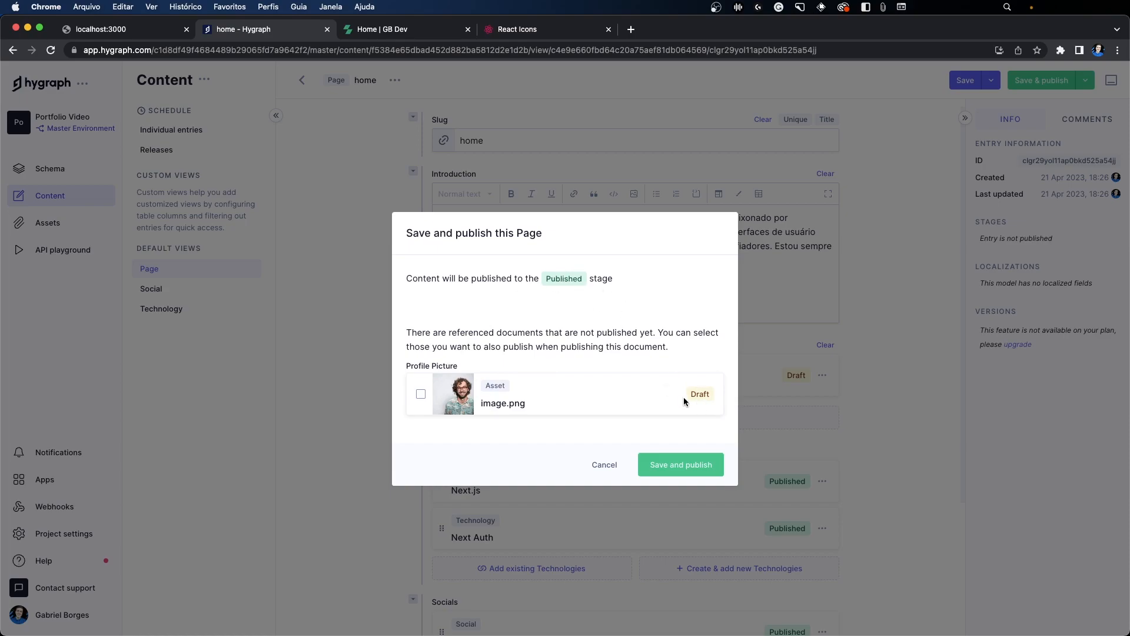
click(421, 395)
click(671, 466)
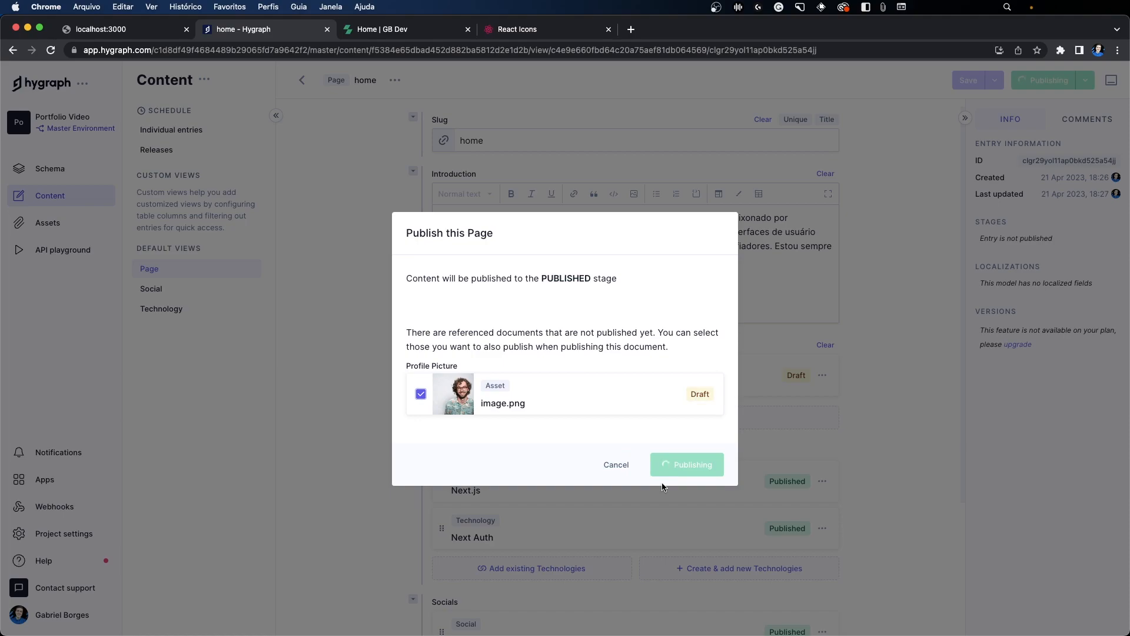
scroll(563, 281, up, 1)
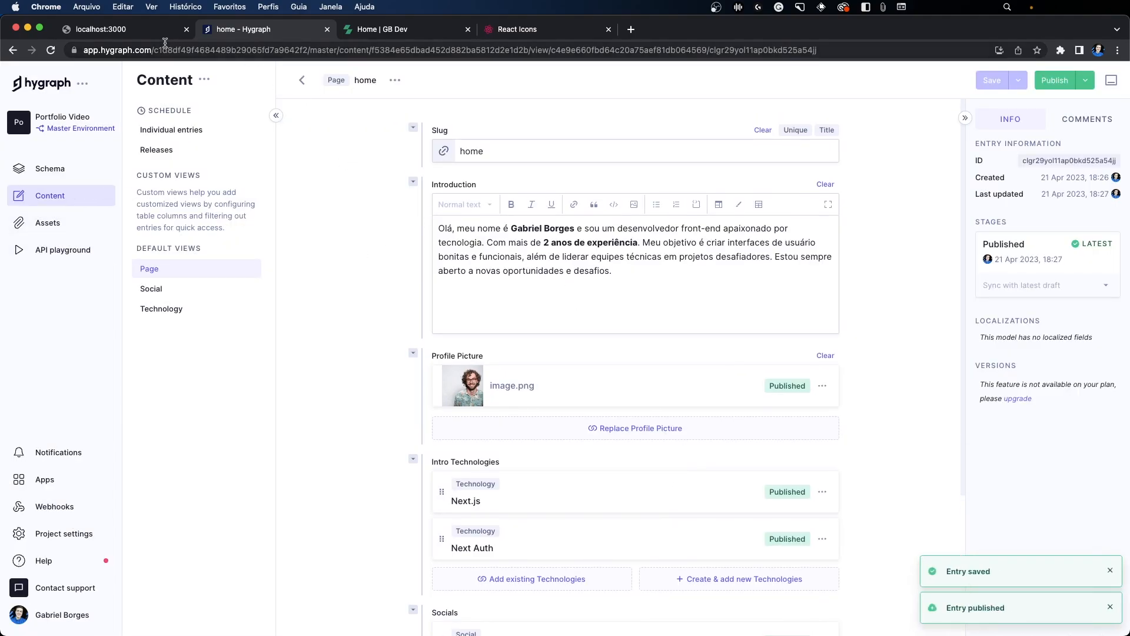
Step: Compare the local portfolio home page at localhost:3000 with the home entry in Hygraph
click(144, 34)
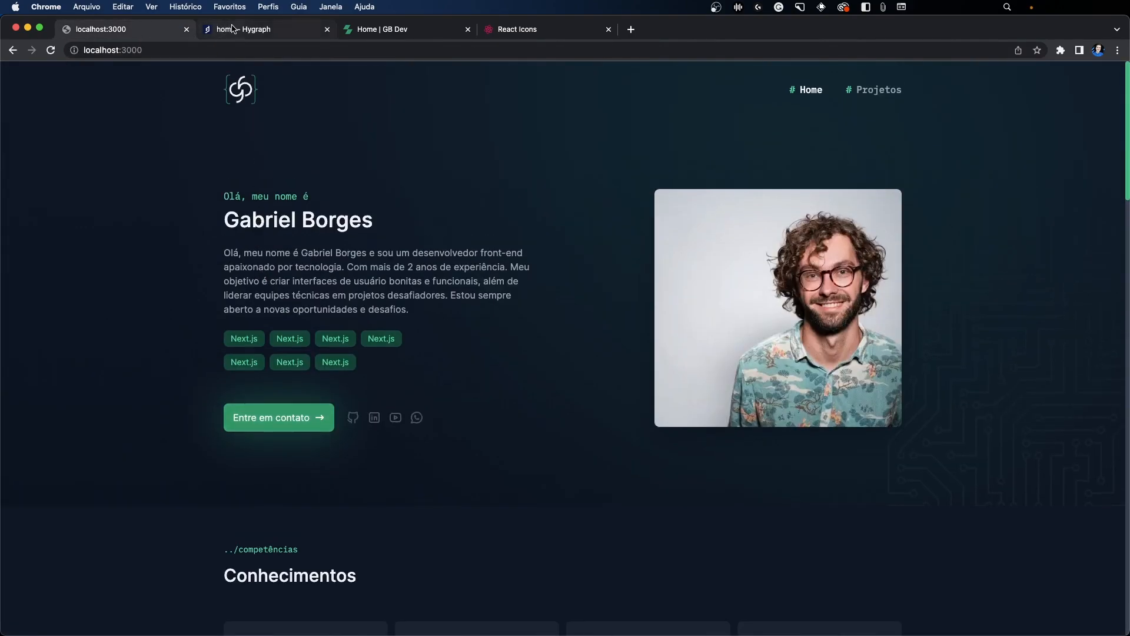
click(231, 27)
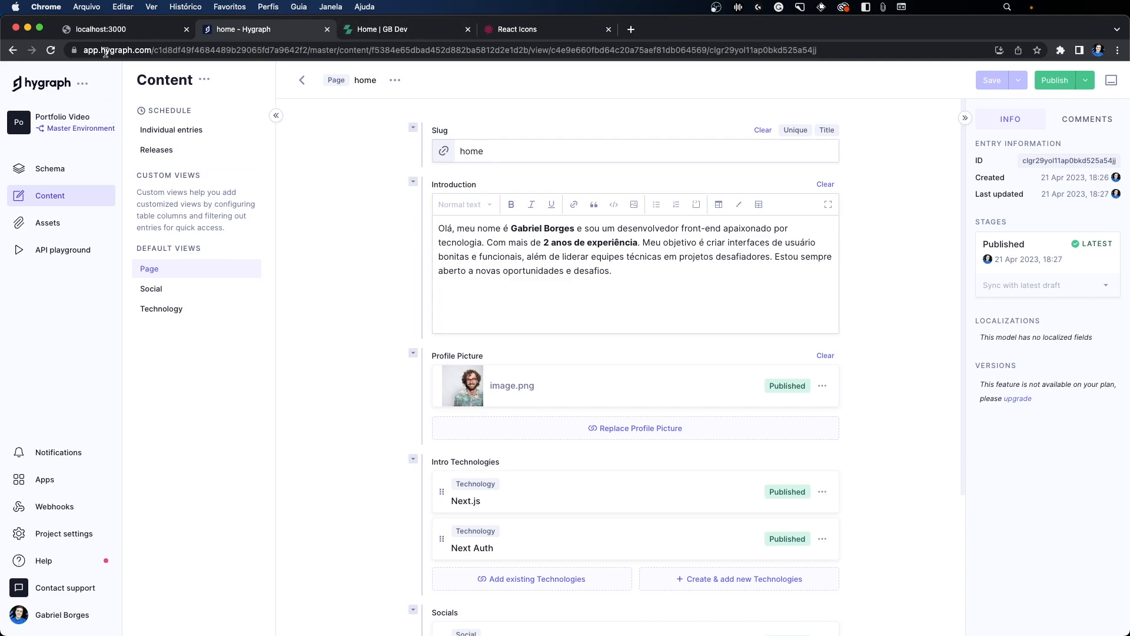
click(109, 33)
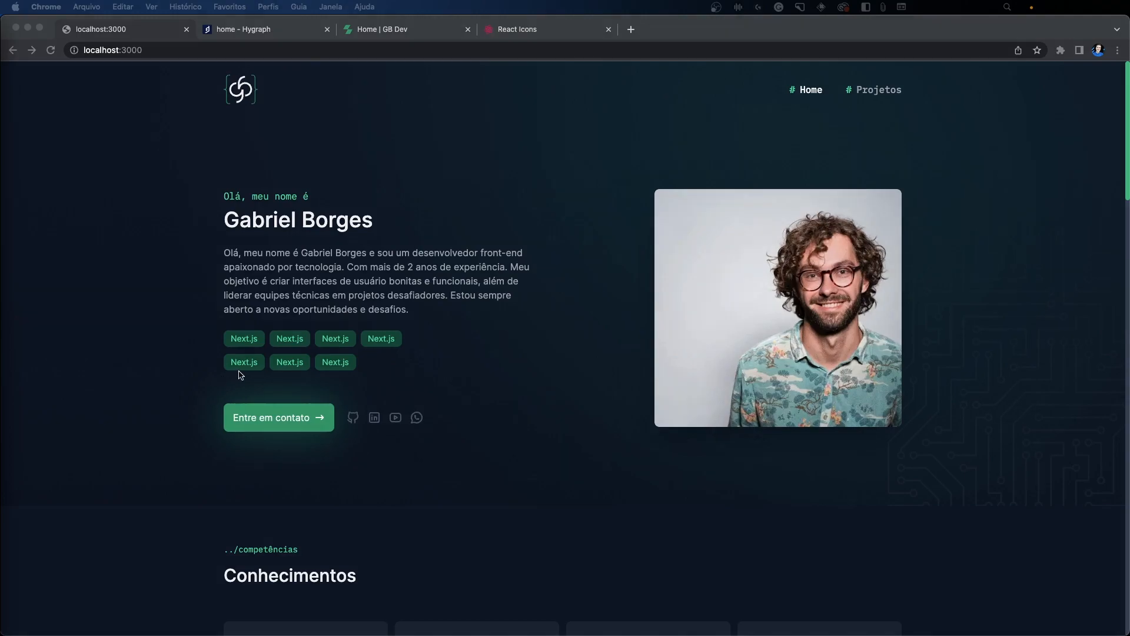
scroll(241, 373, down, 3)
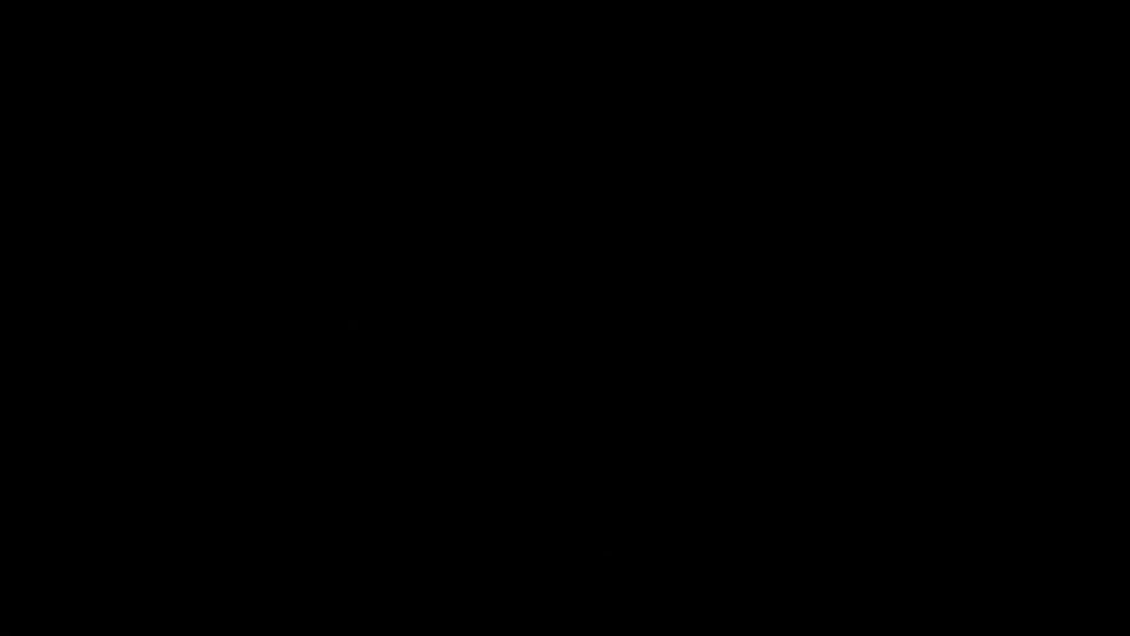